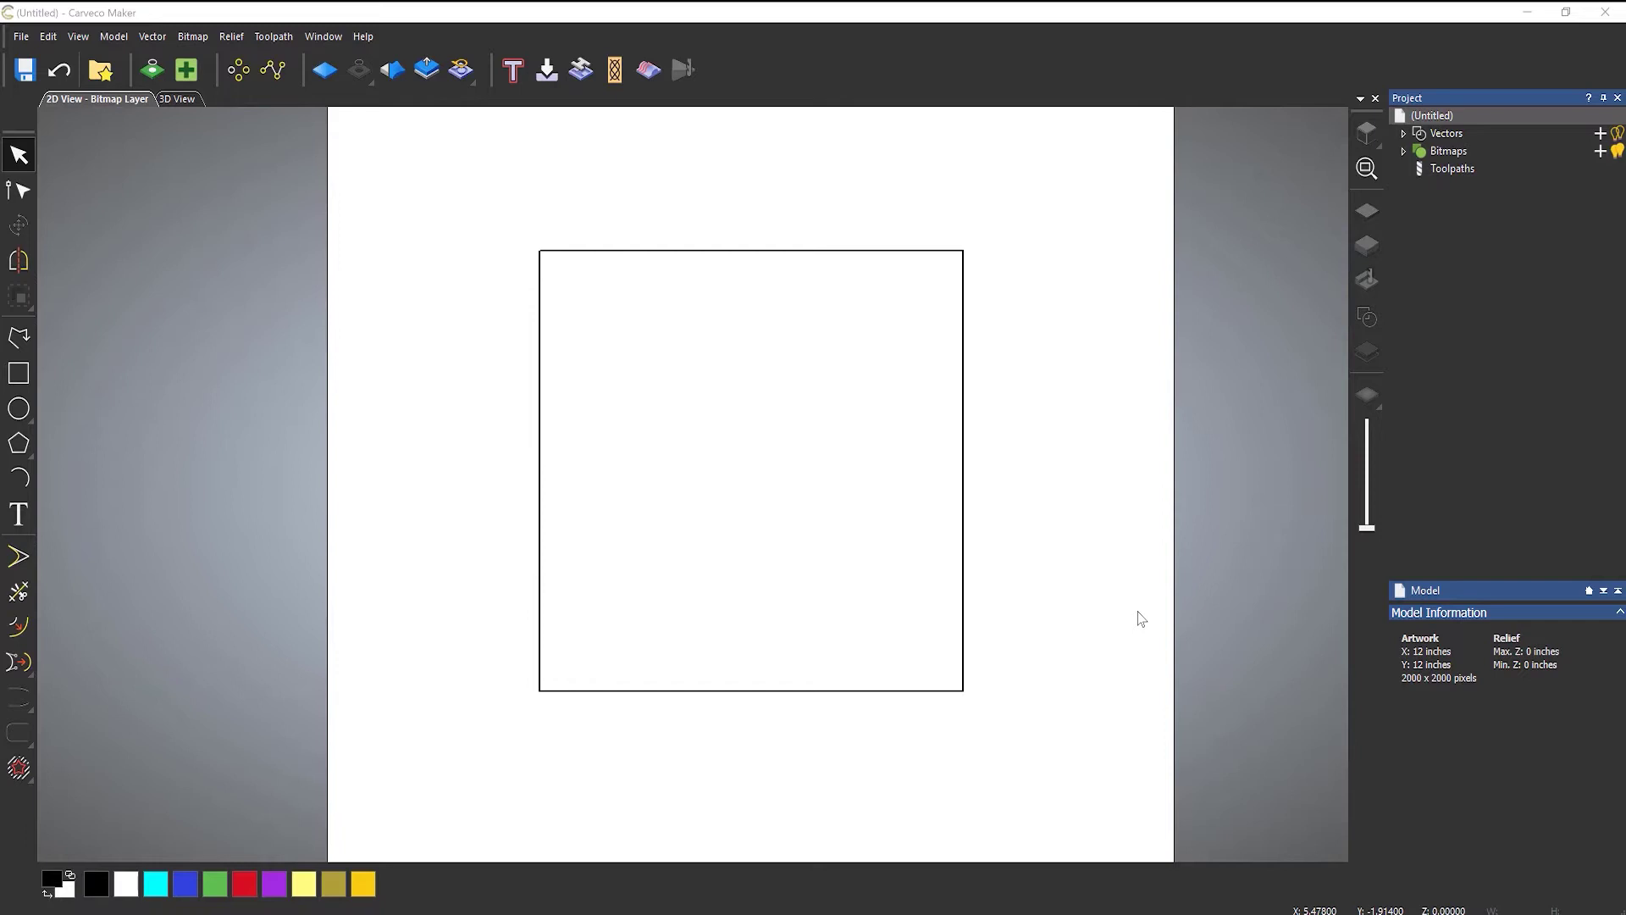
- Select the 6 x 6 inch square vector on the canvas
click(898, 251)
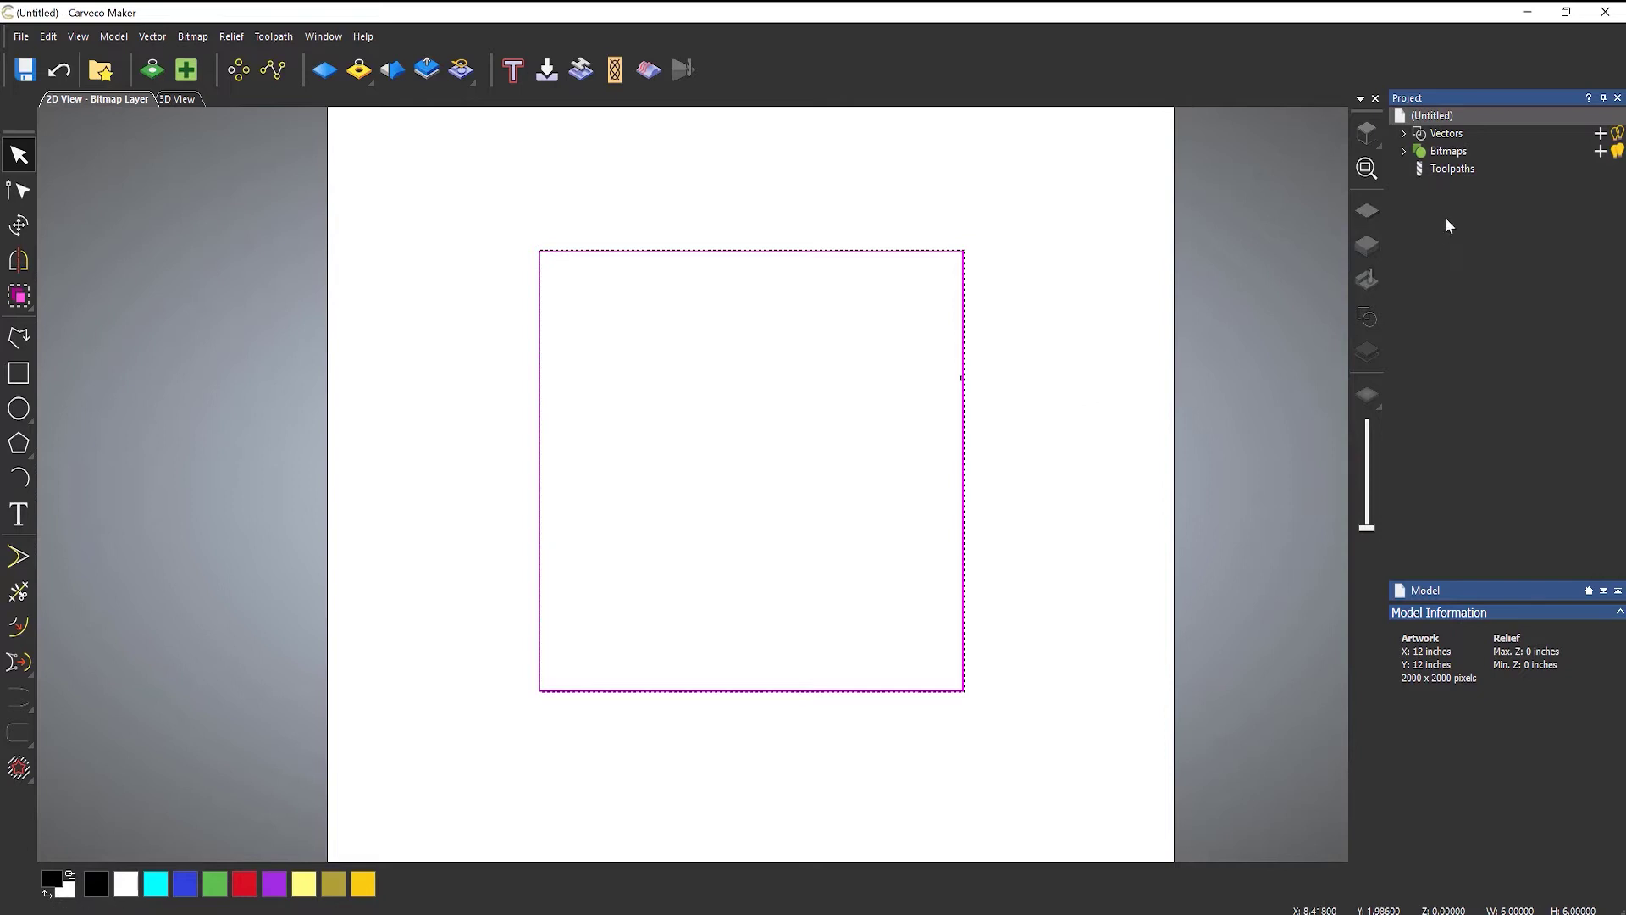
- Start a 2D Area Clearance toolpath for the square with a 0.125 inch finish depth
click(1450, 169)
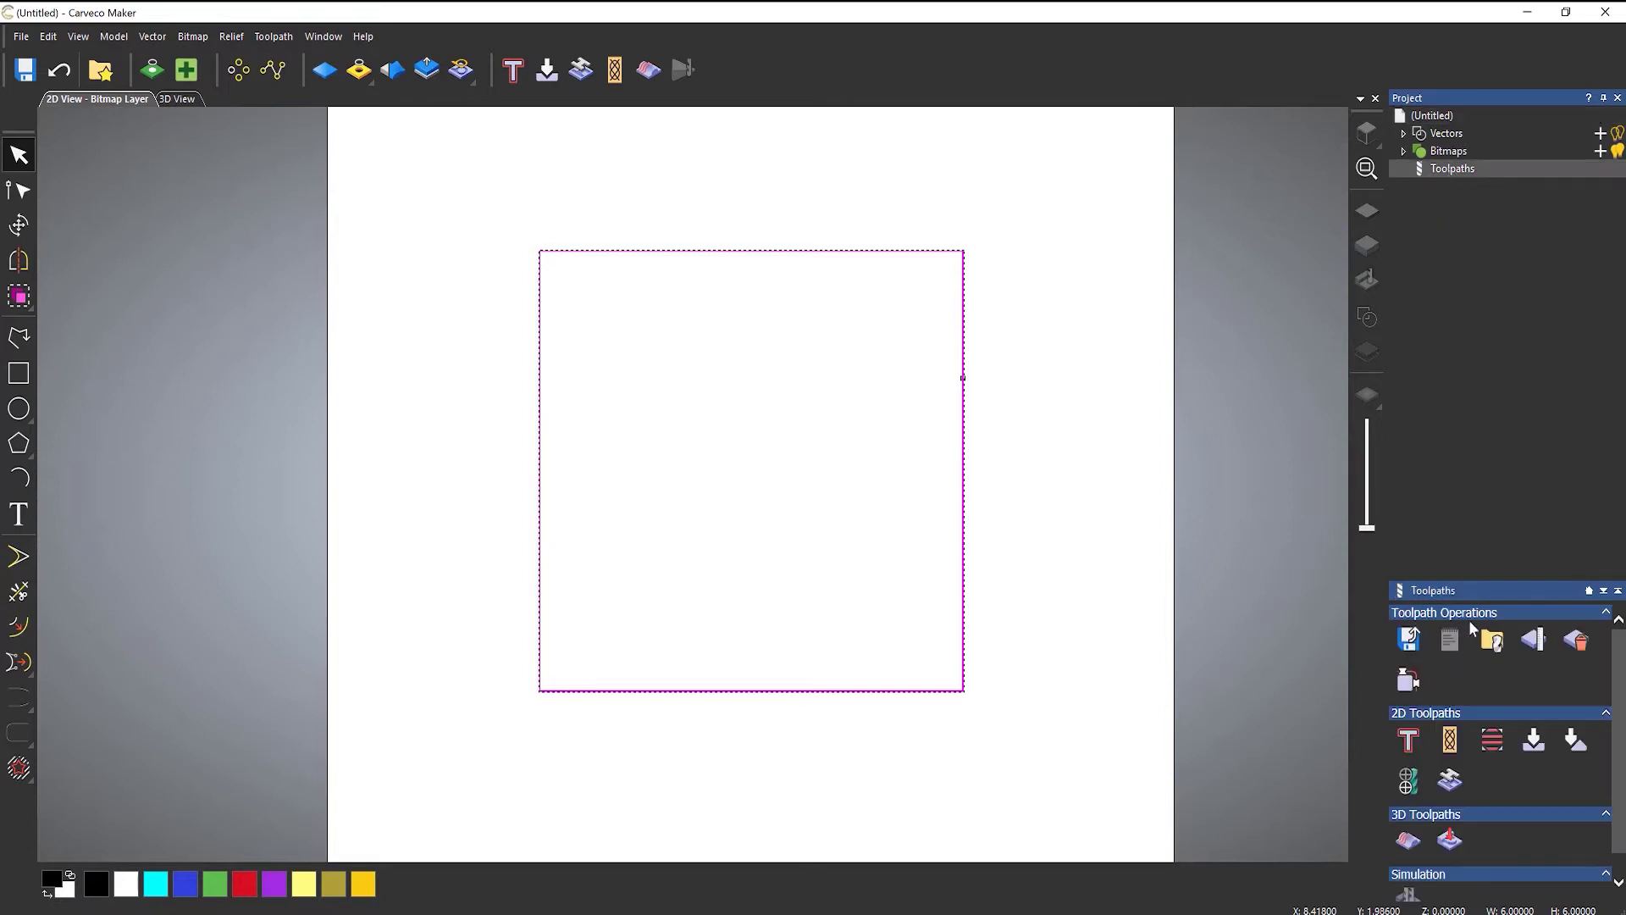
click(1492, 740)
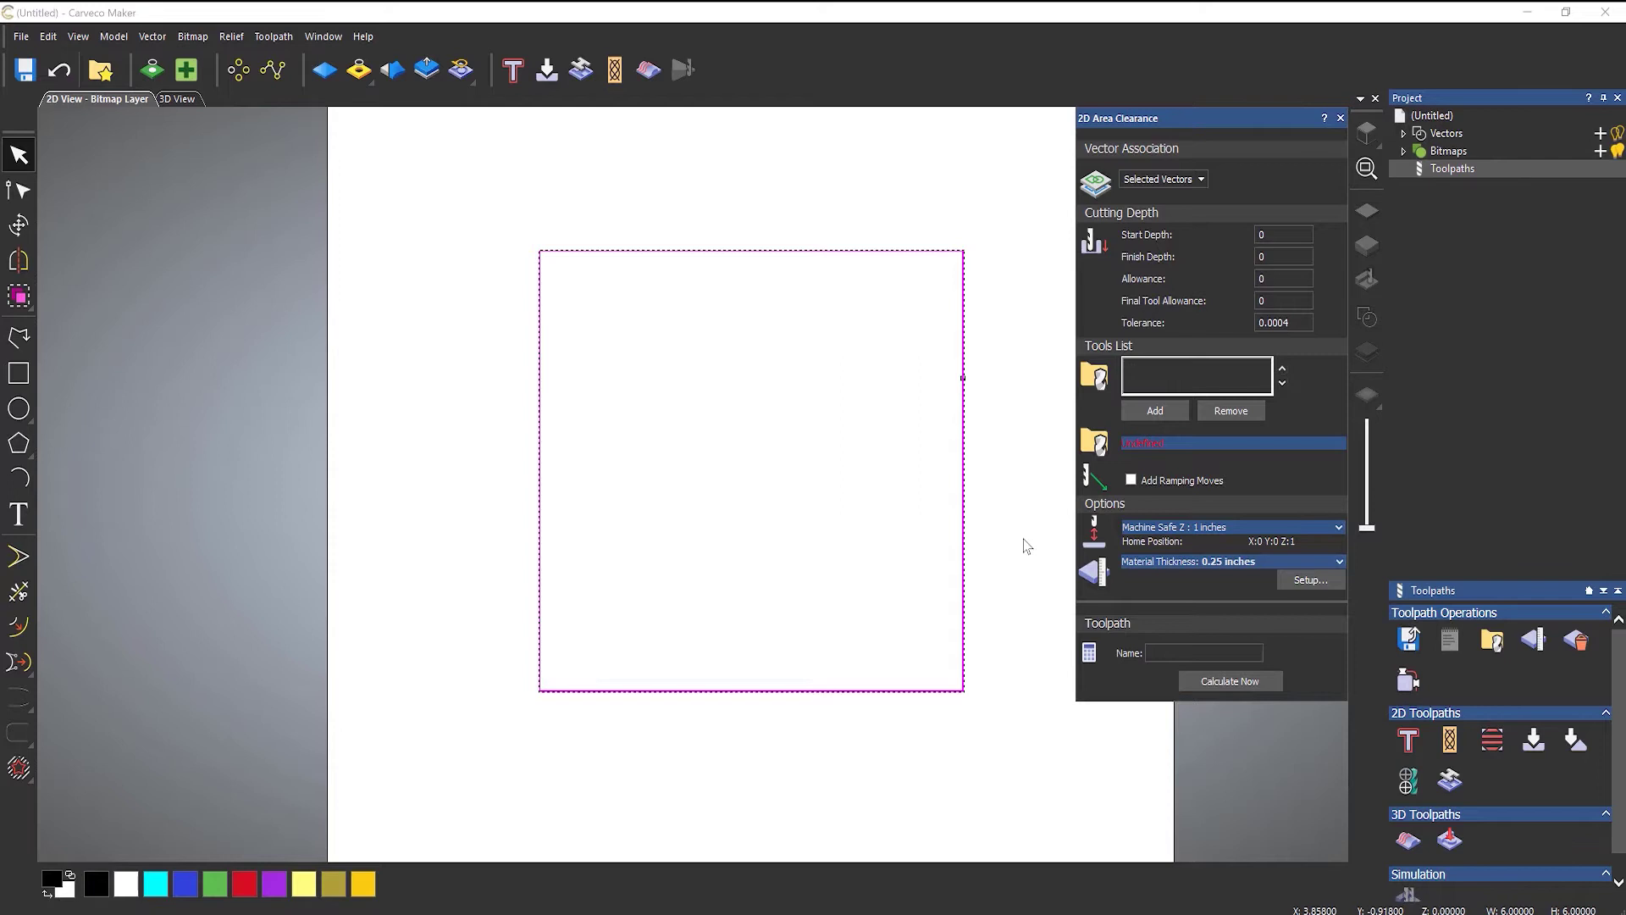
click(1261, 256)
text(0.125)
- Add End Mill 1/2 Inch to the tools list, with stepover 0.175 and stepdown 0.5 inches
click(1156, 410)
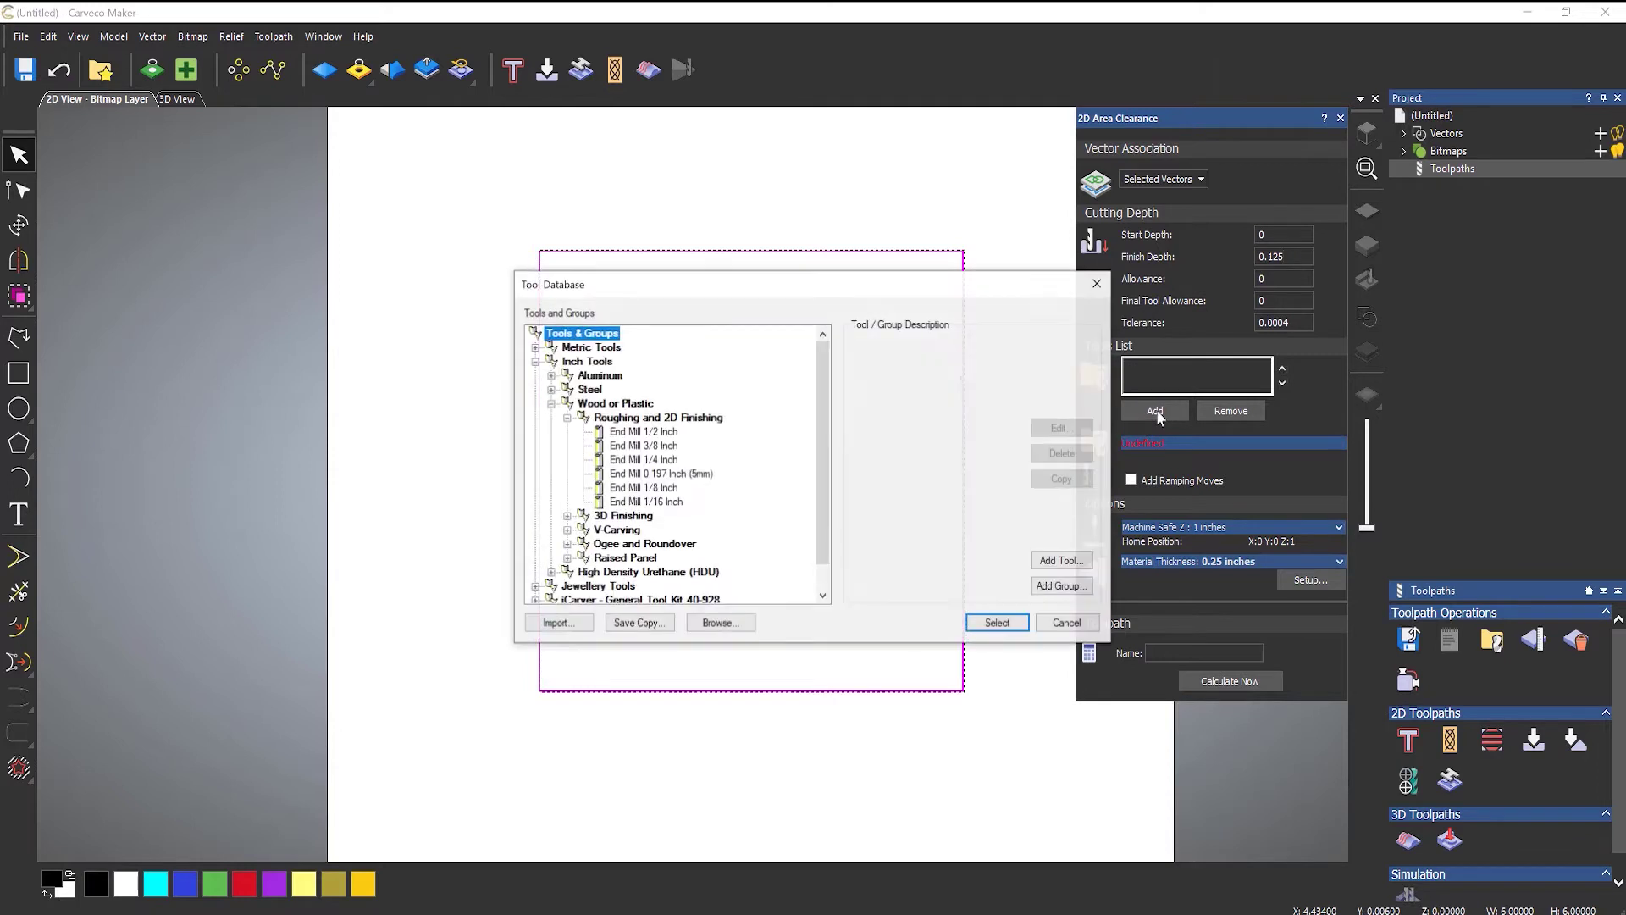
click(643, 431)
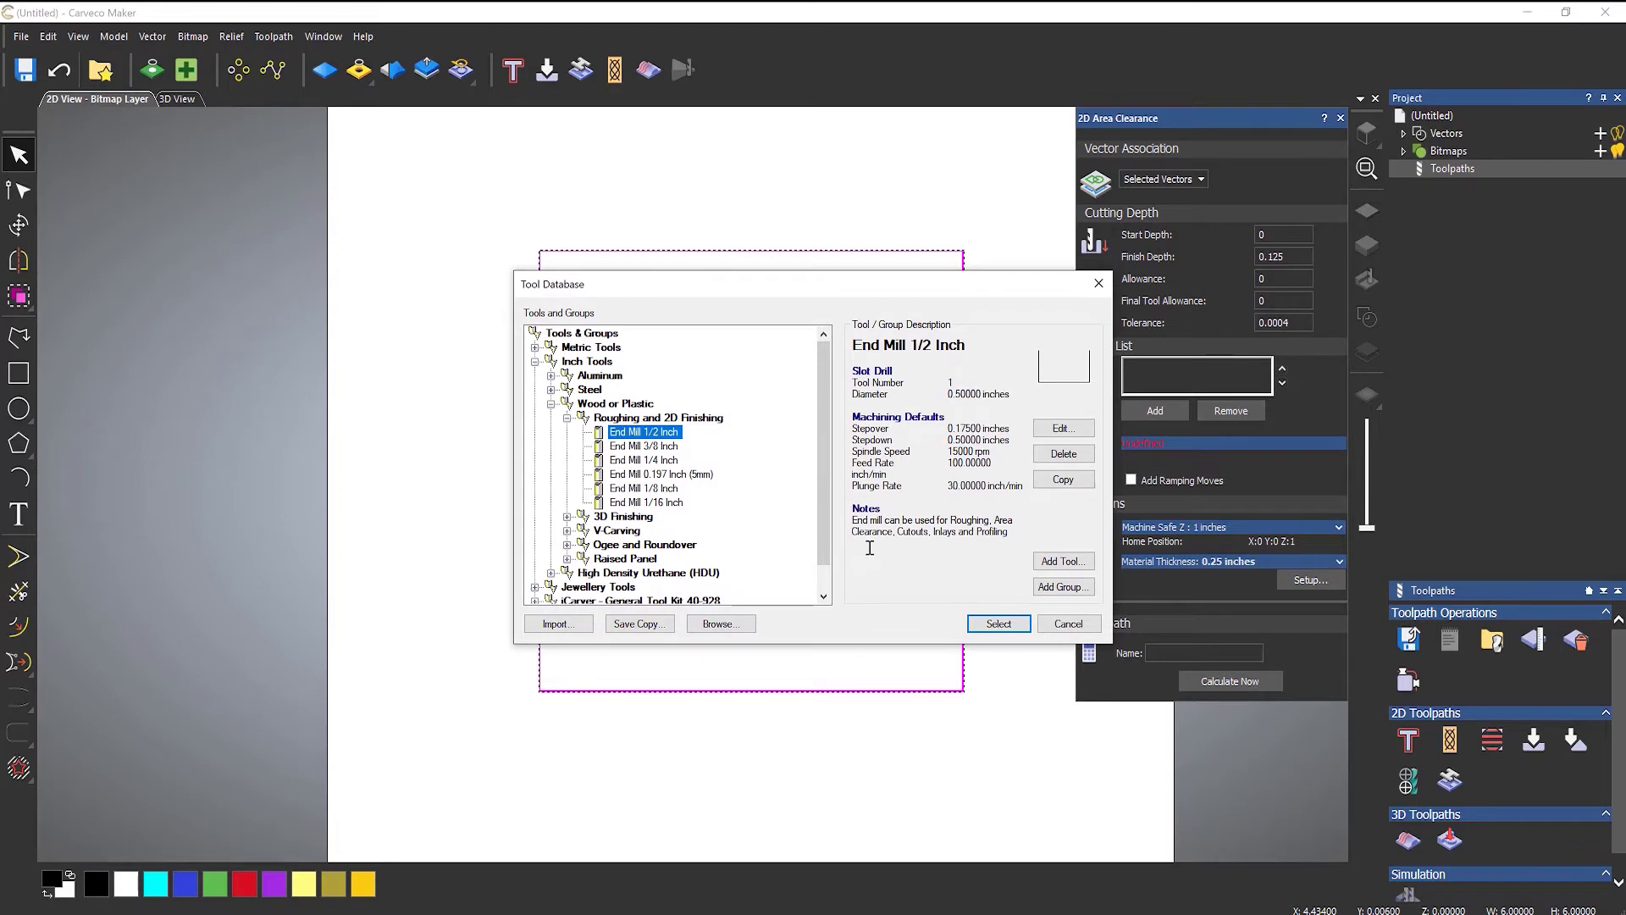
click(999, 623)
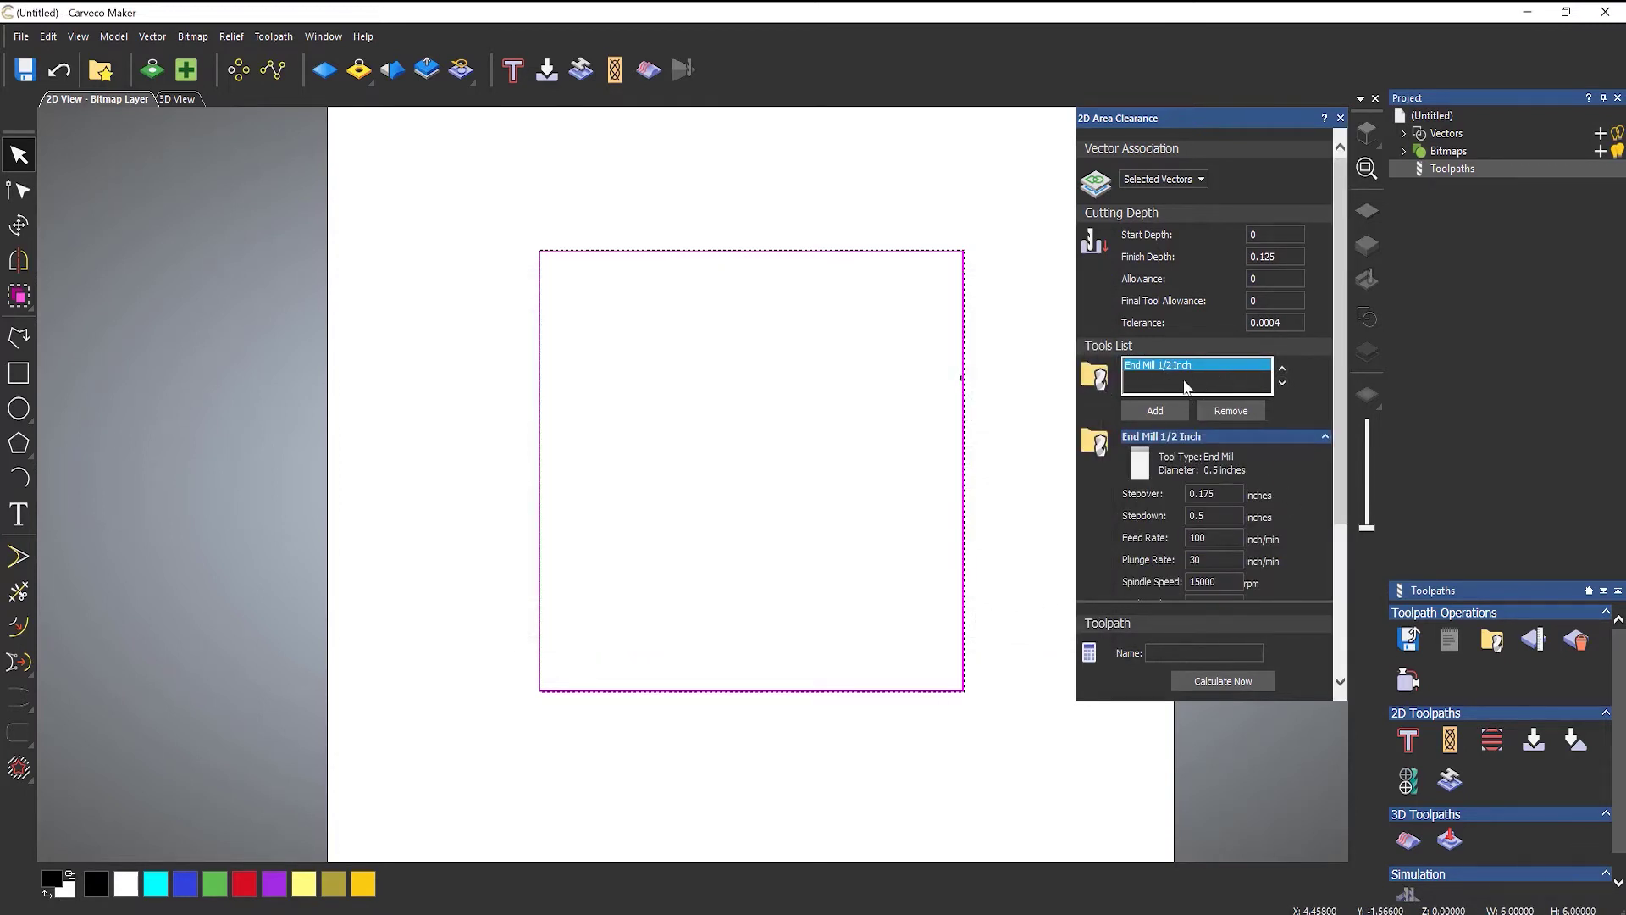
scroll(1334, 440, down, 2)
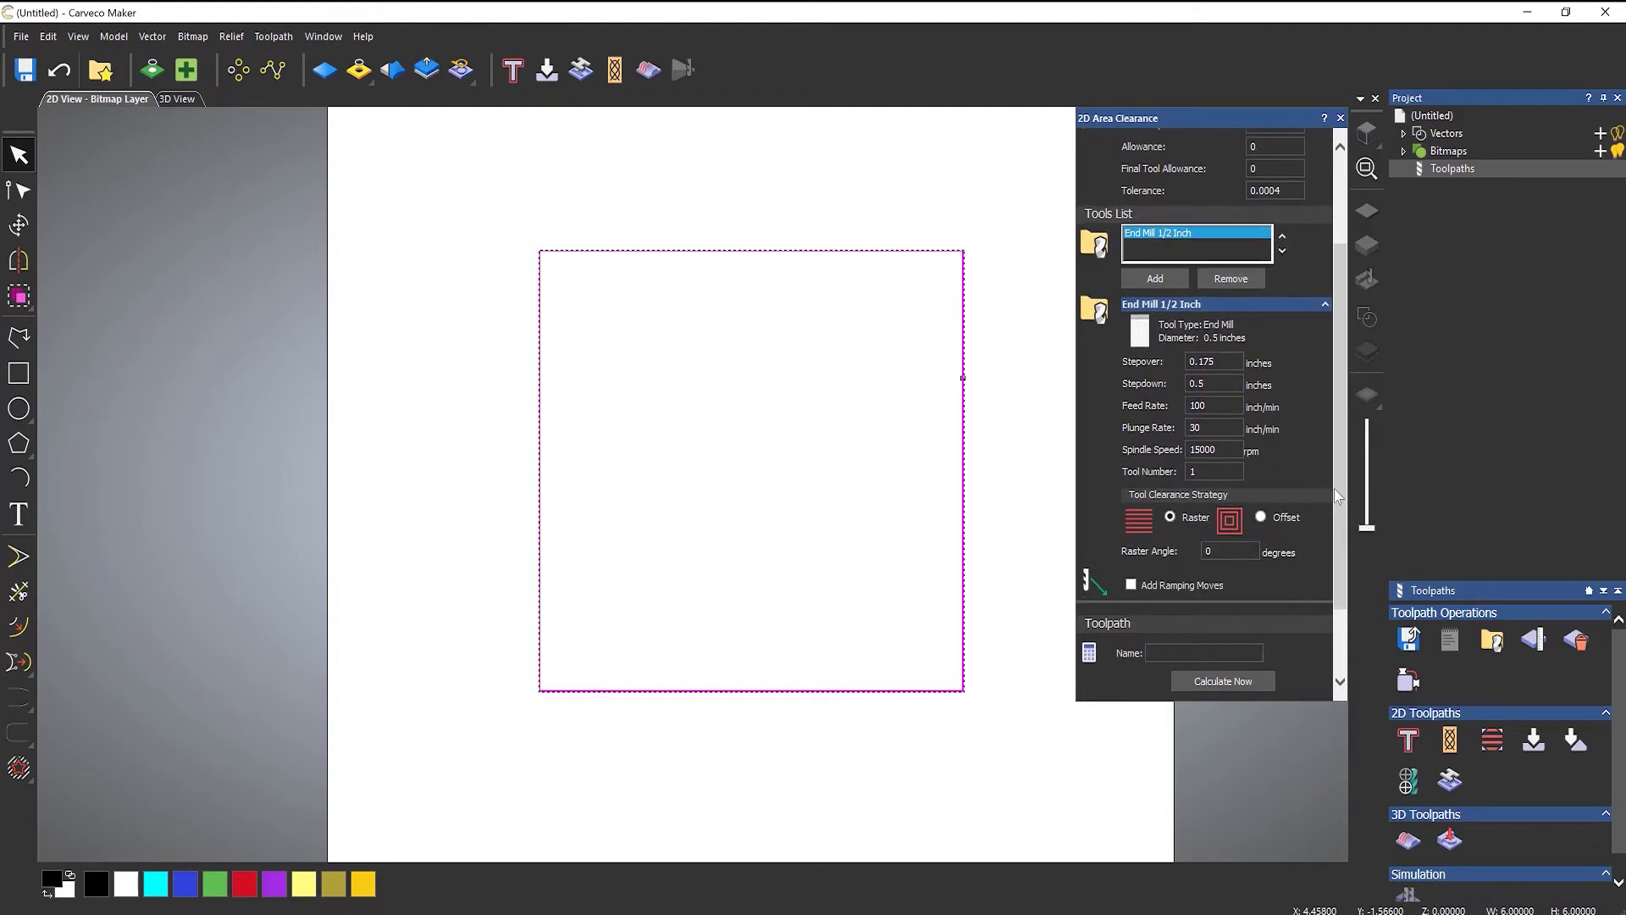
click(1196, 383)
click(1340, 405)
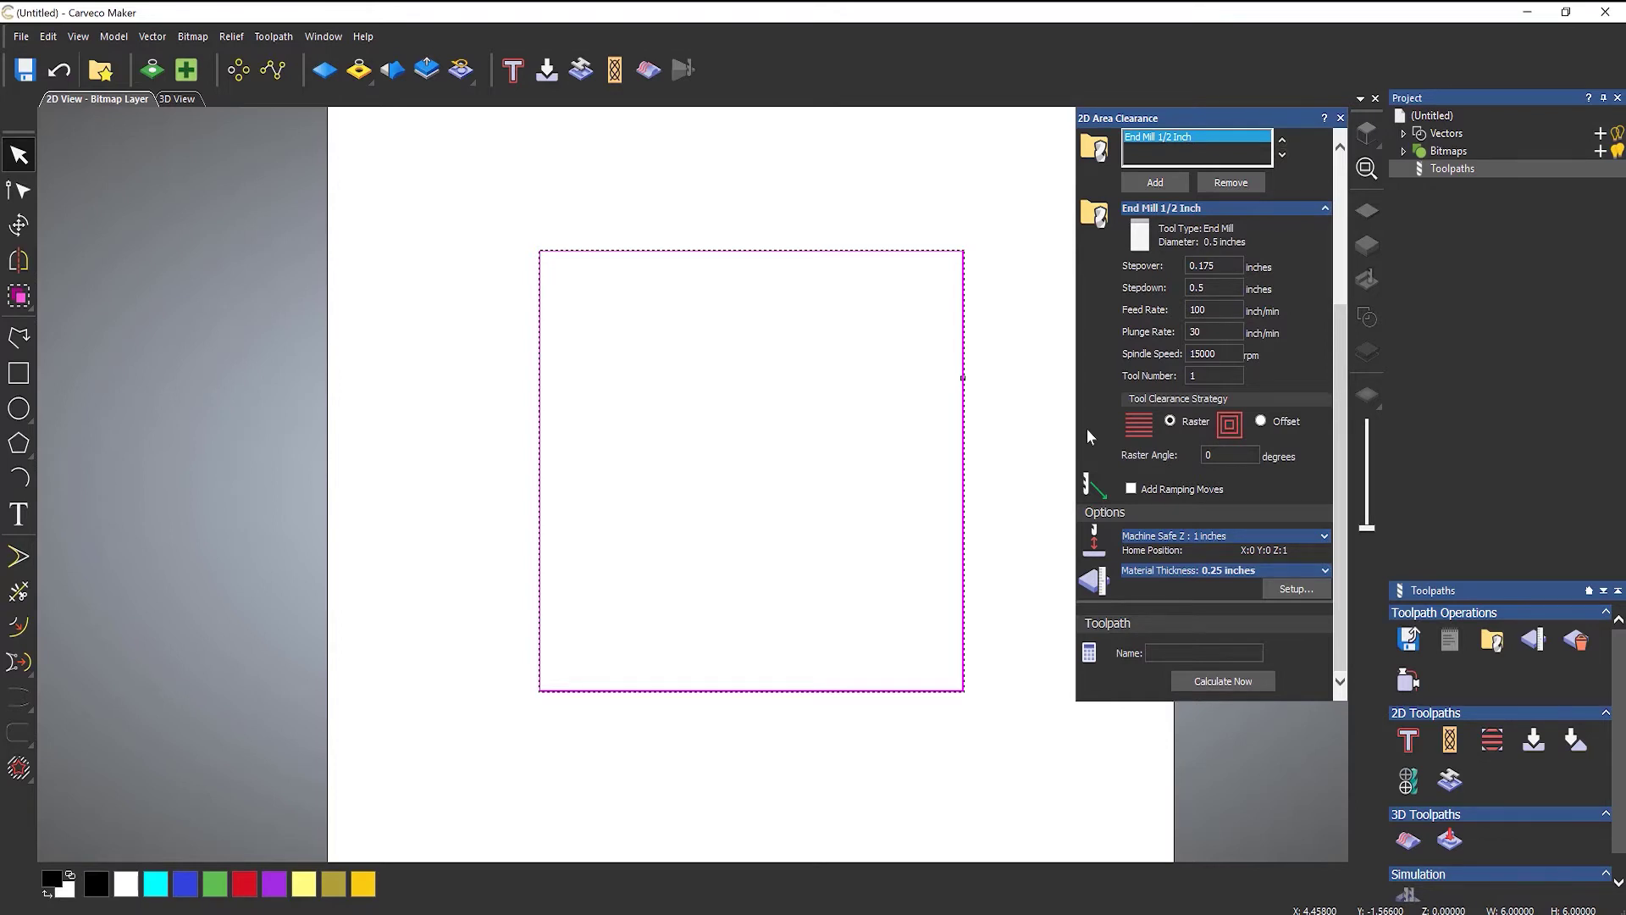
- Confirm the material setup at 0.25 inch thickness, zeroed at the top, with 0.0 top offset
click(1285, 590)
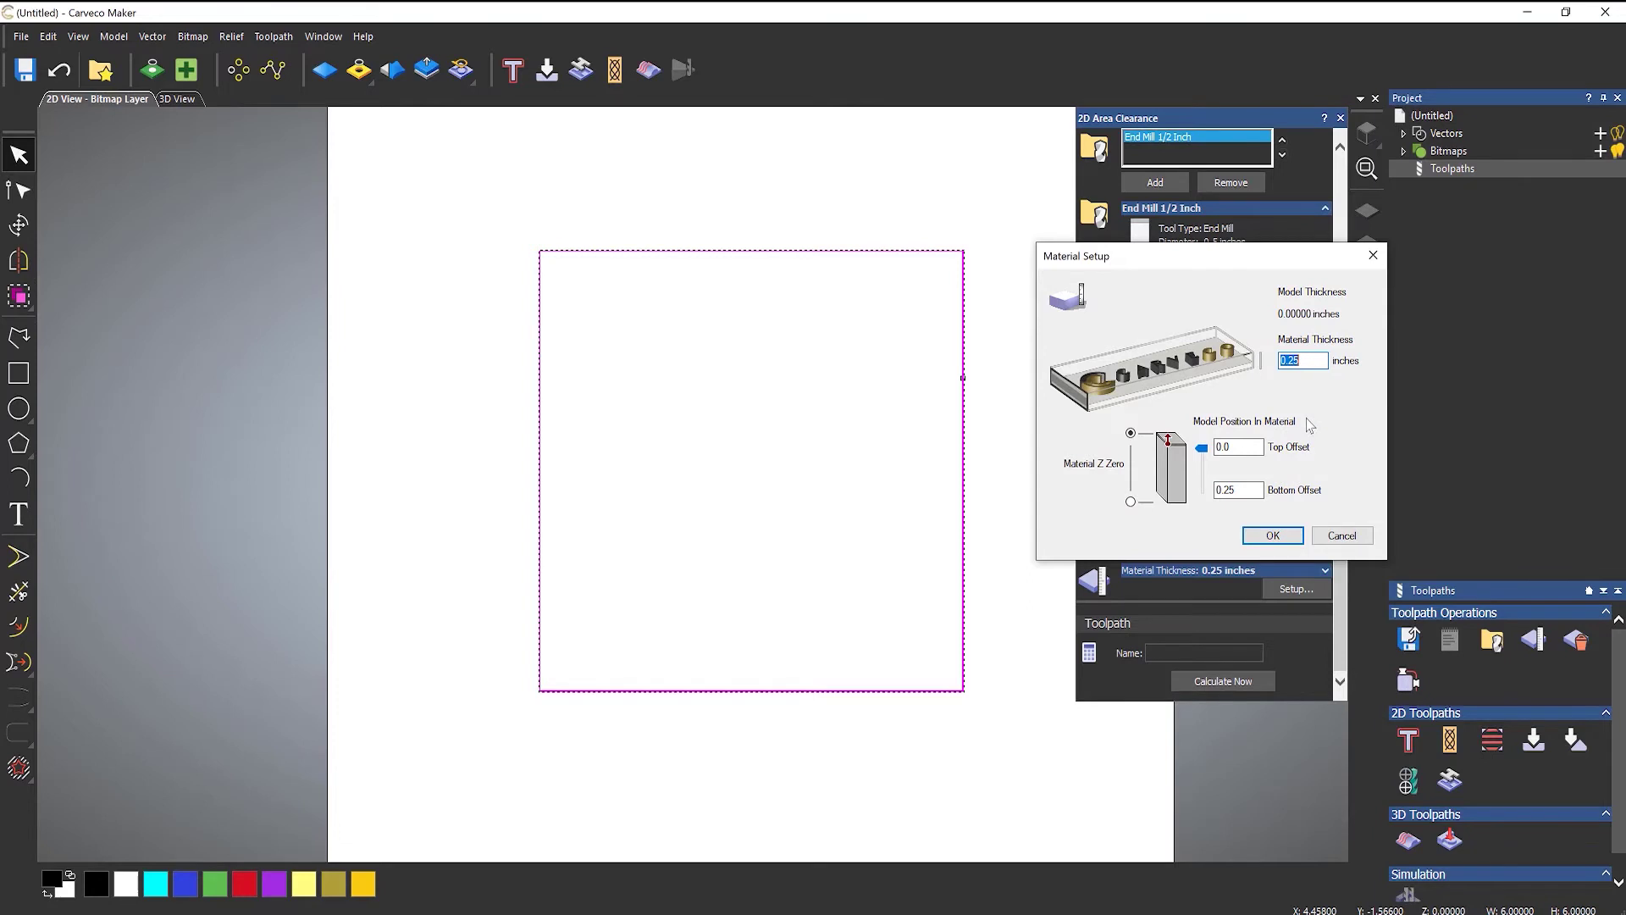
click(1274, 535)
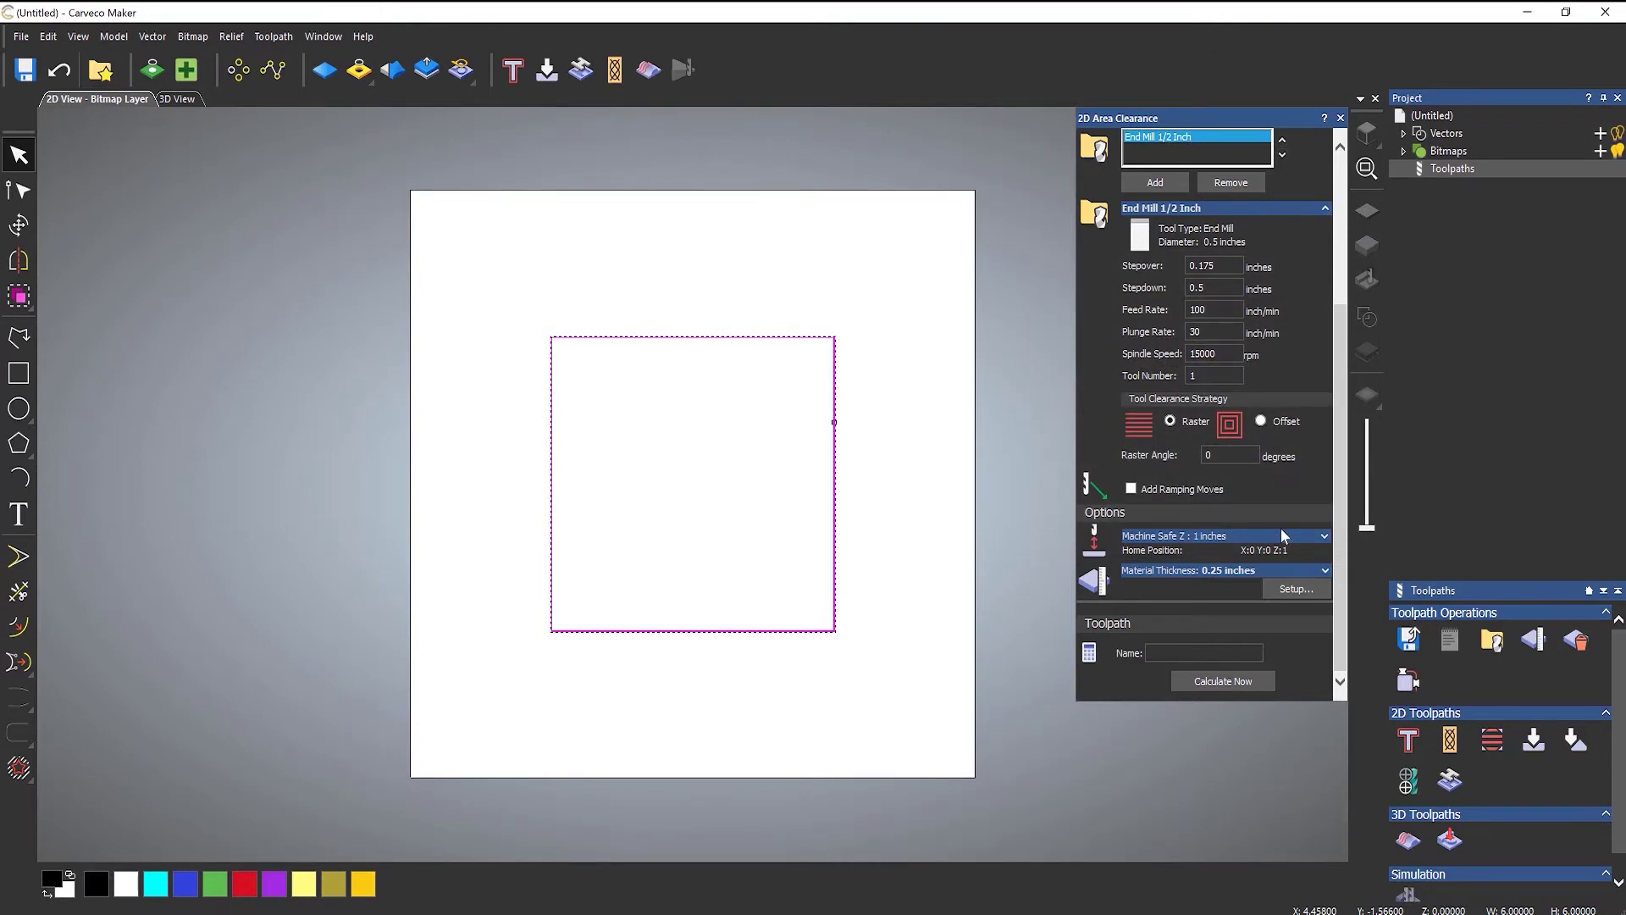
- Calculate the Area Clear toolpath and view the material at an angle in 3D
click(1213, 679)
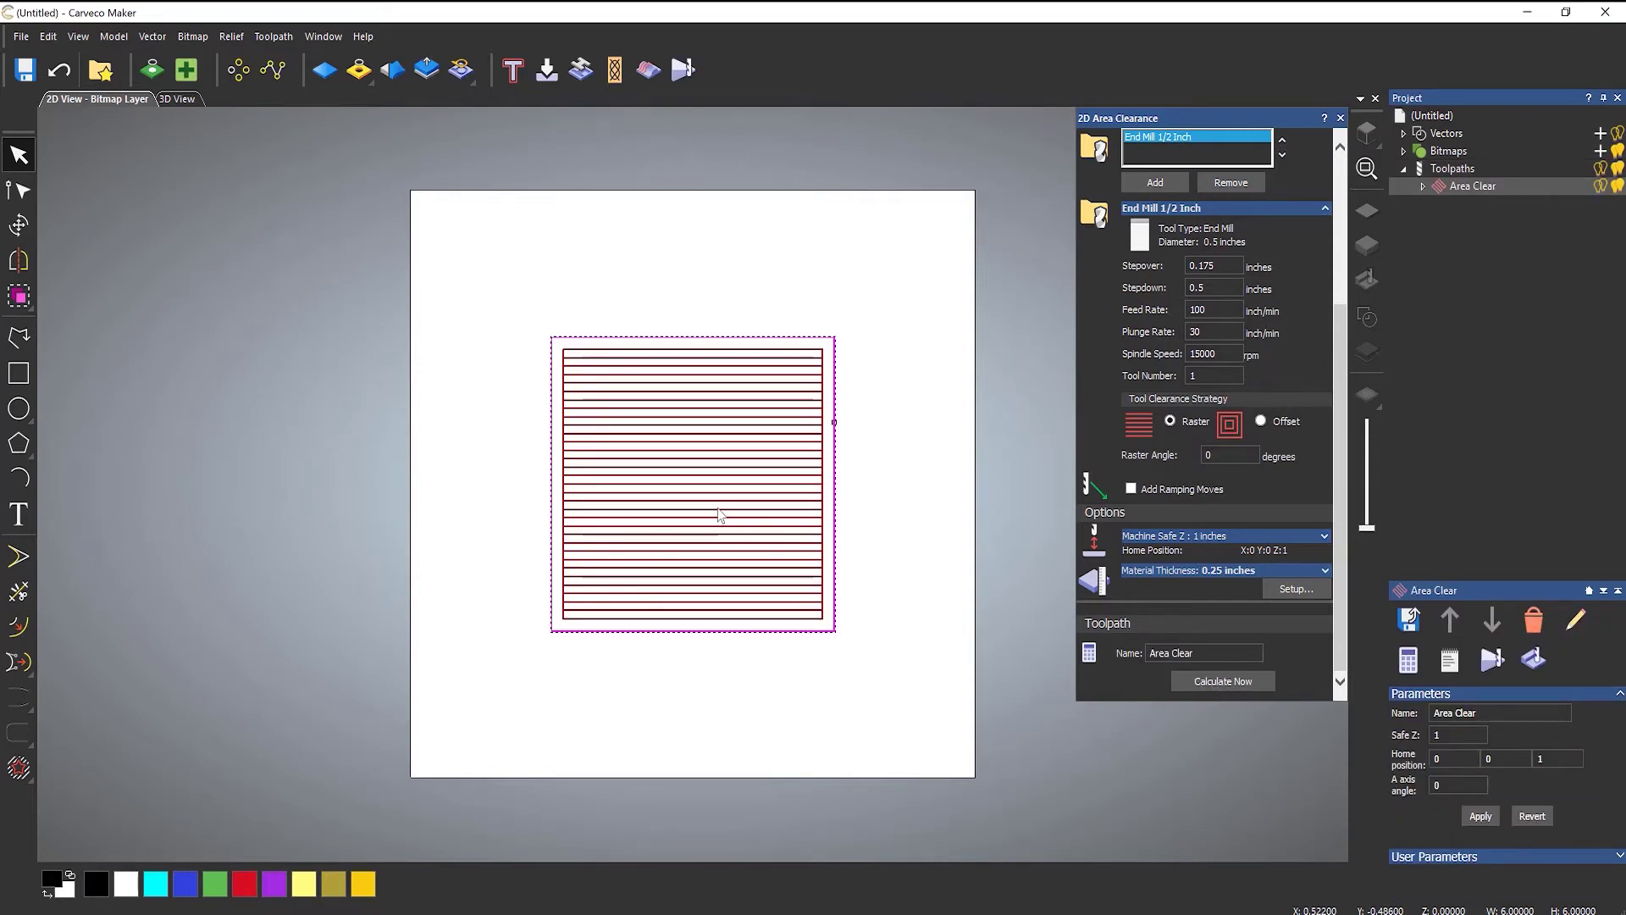
click(177, 98)
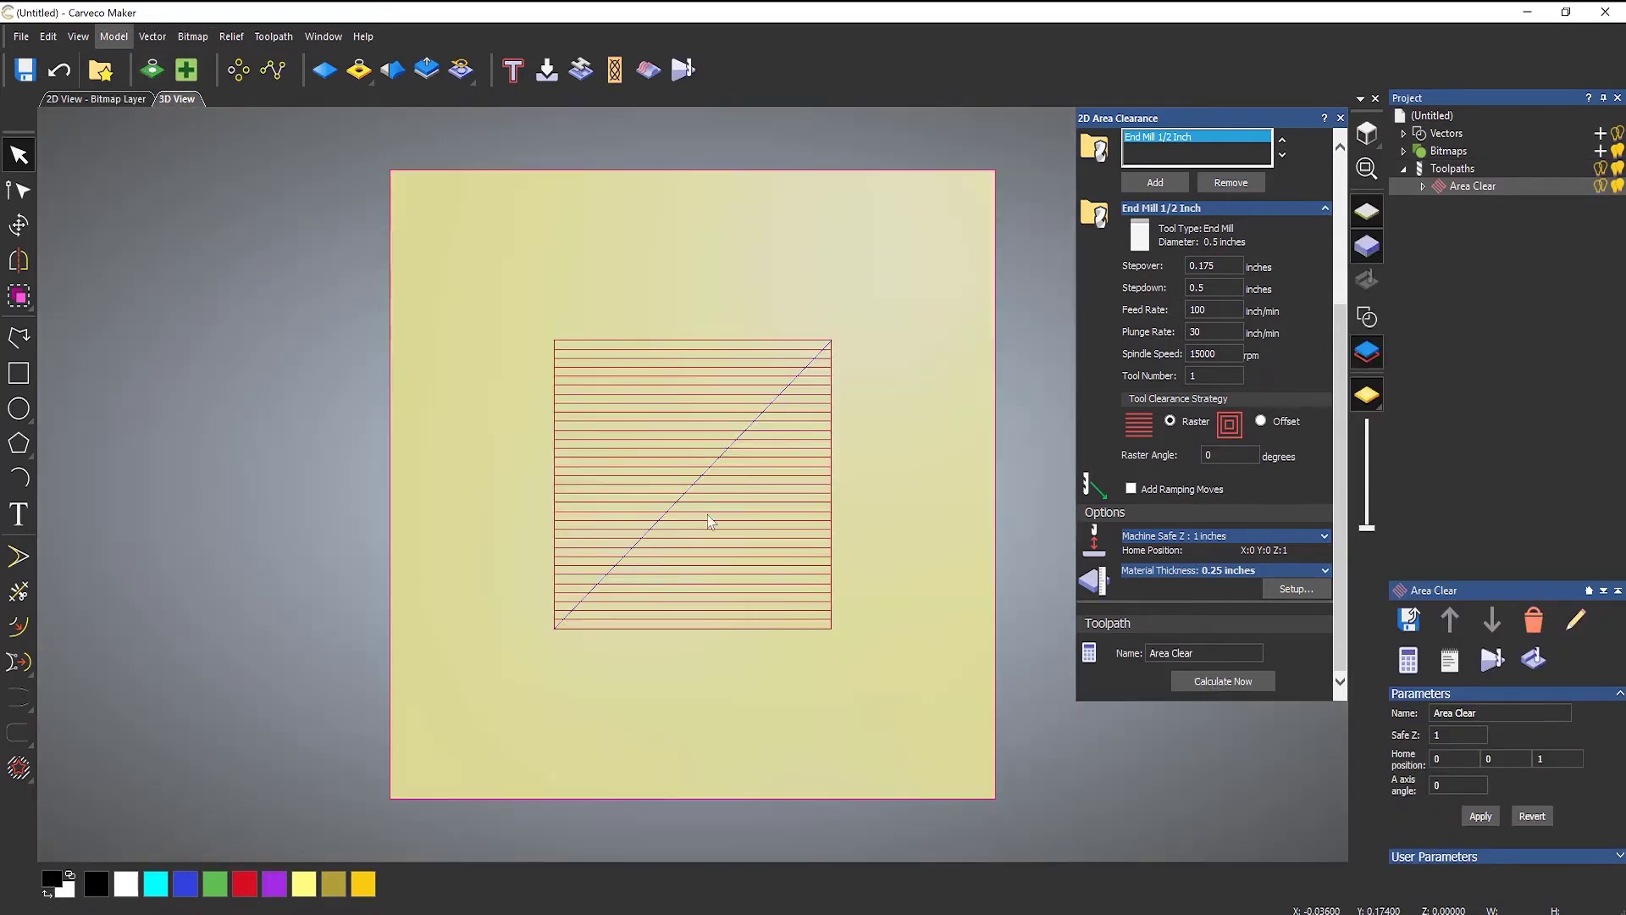
drag(724, 543, 800, 546)
- Show the square's vector outline in 3D and hide the toolpath's 2D wireframe
click(1367, 317)
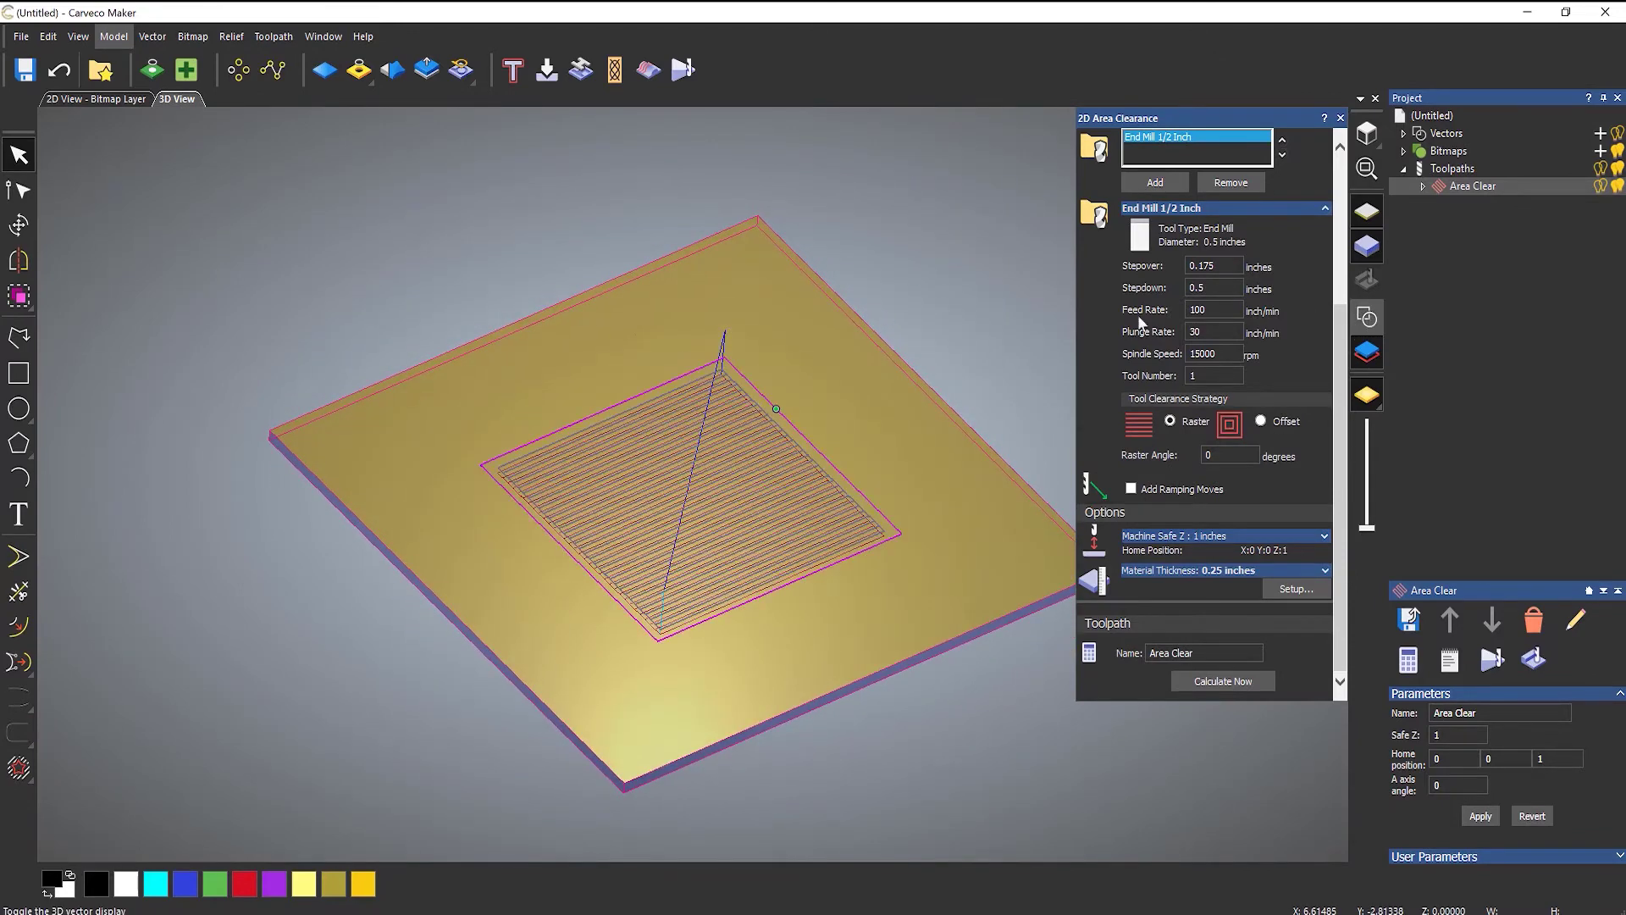
scroll(749, 486, up, 5)
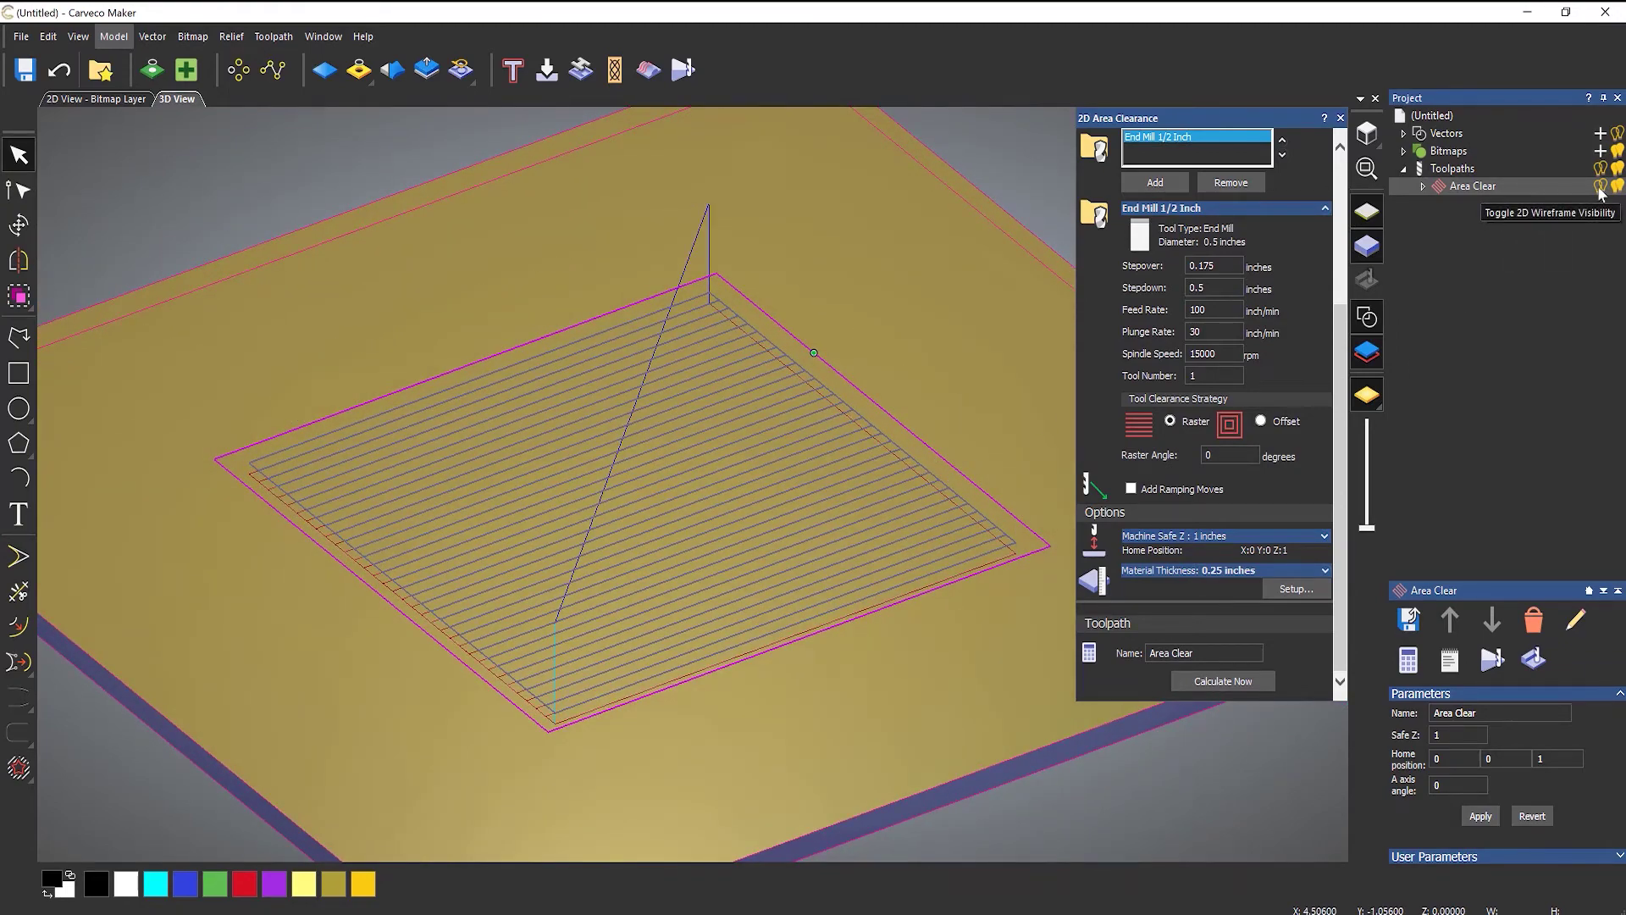
click(1601, 188)
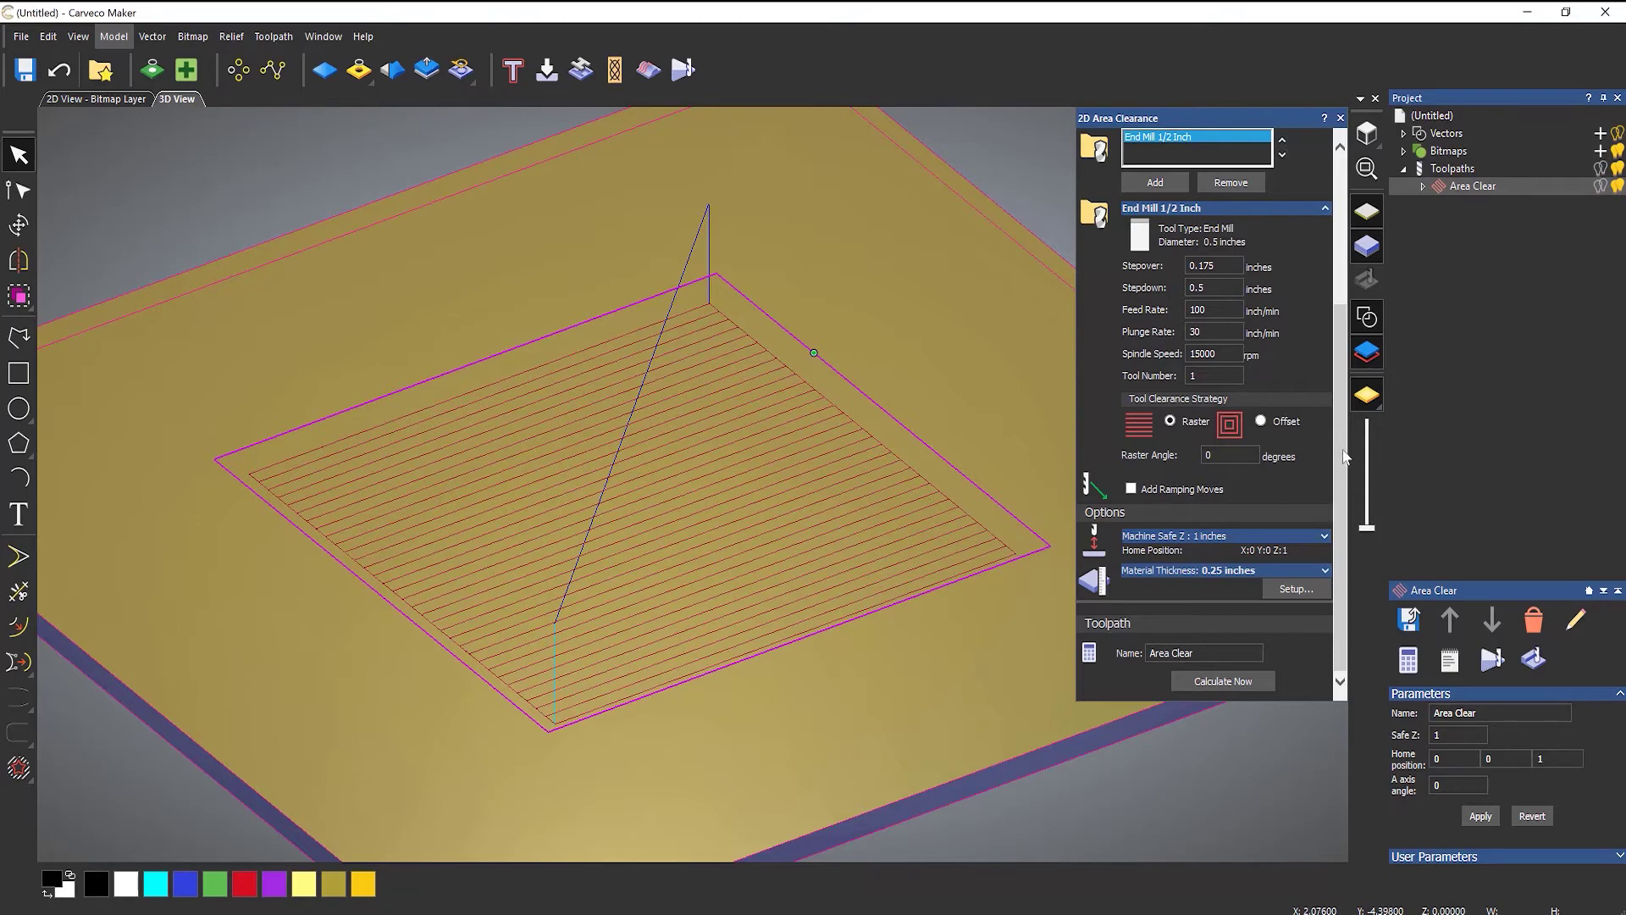
scroll(1344, 424, up, 4)
scroll(1344, 415, down, 3)
- Simulate the Area Clear toolpath and orbit around the cut pocket
right_click(1446, 190)
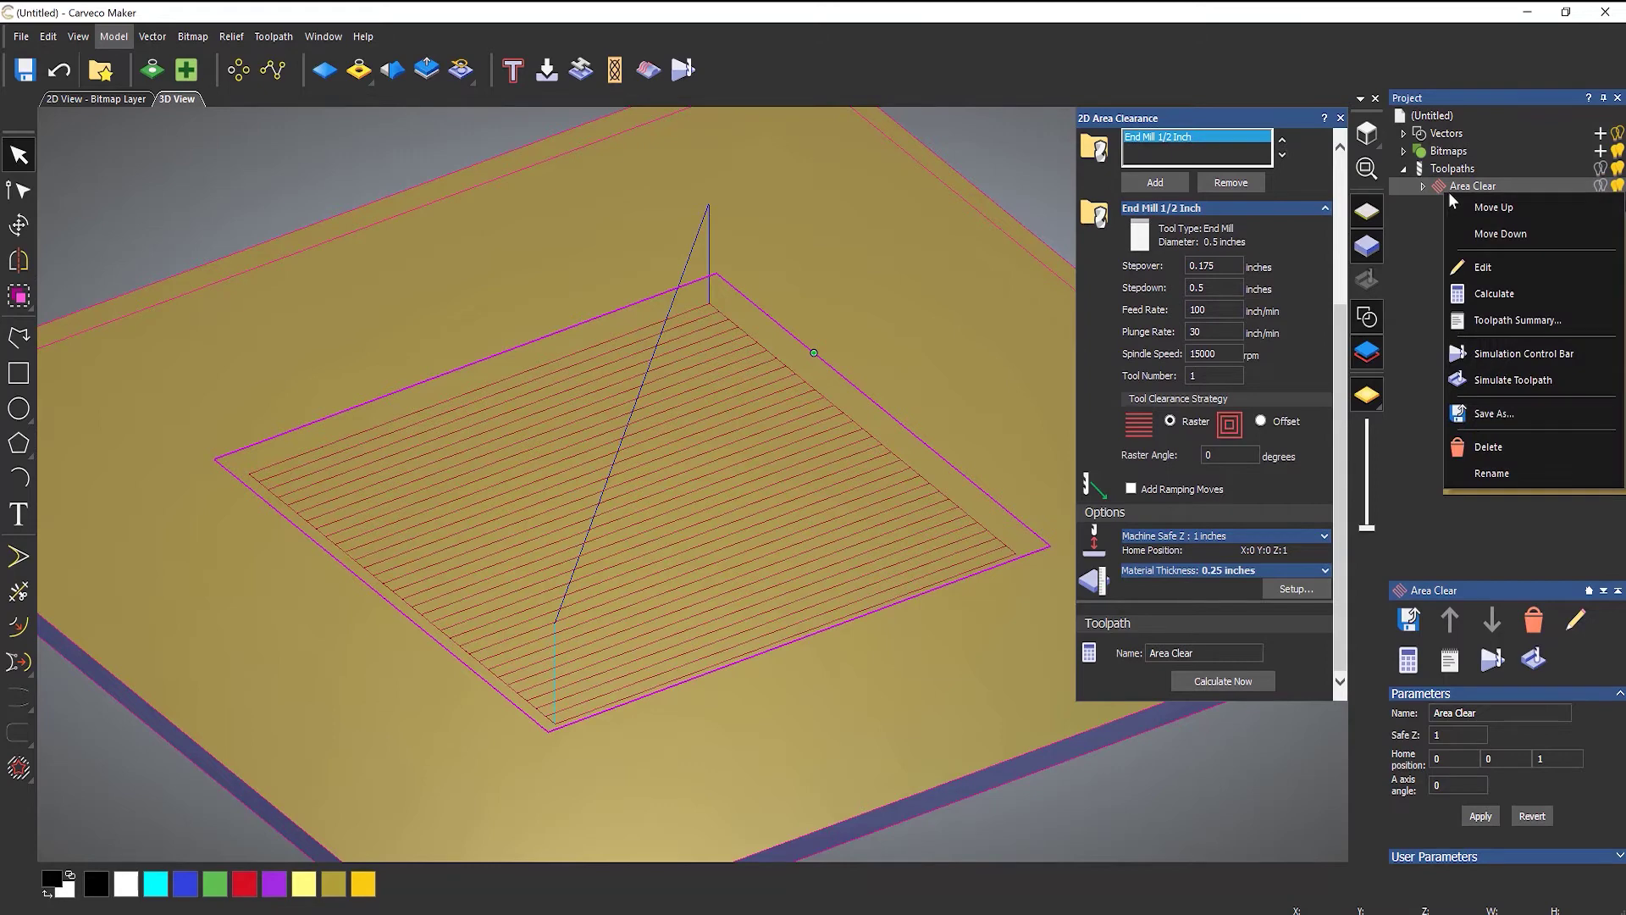
click(1503, 380)
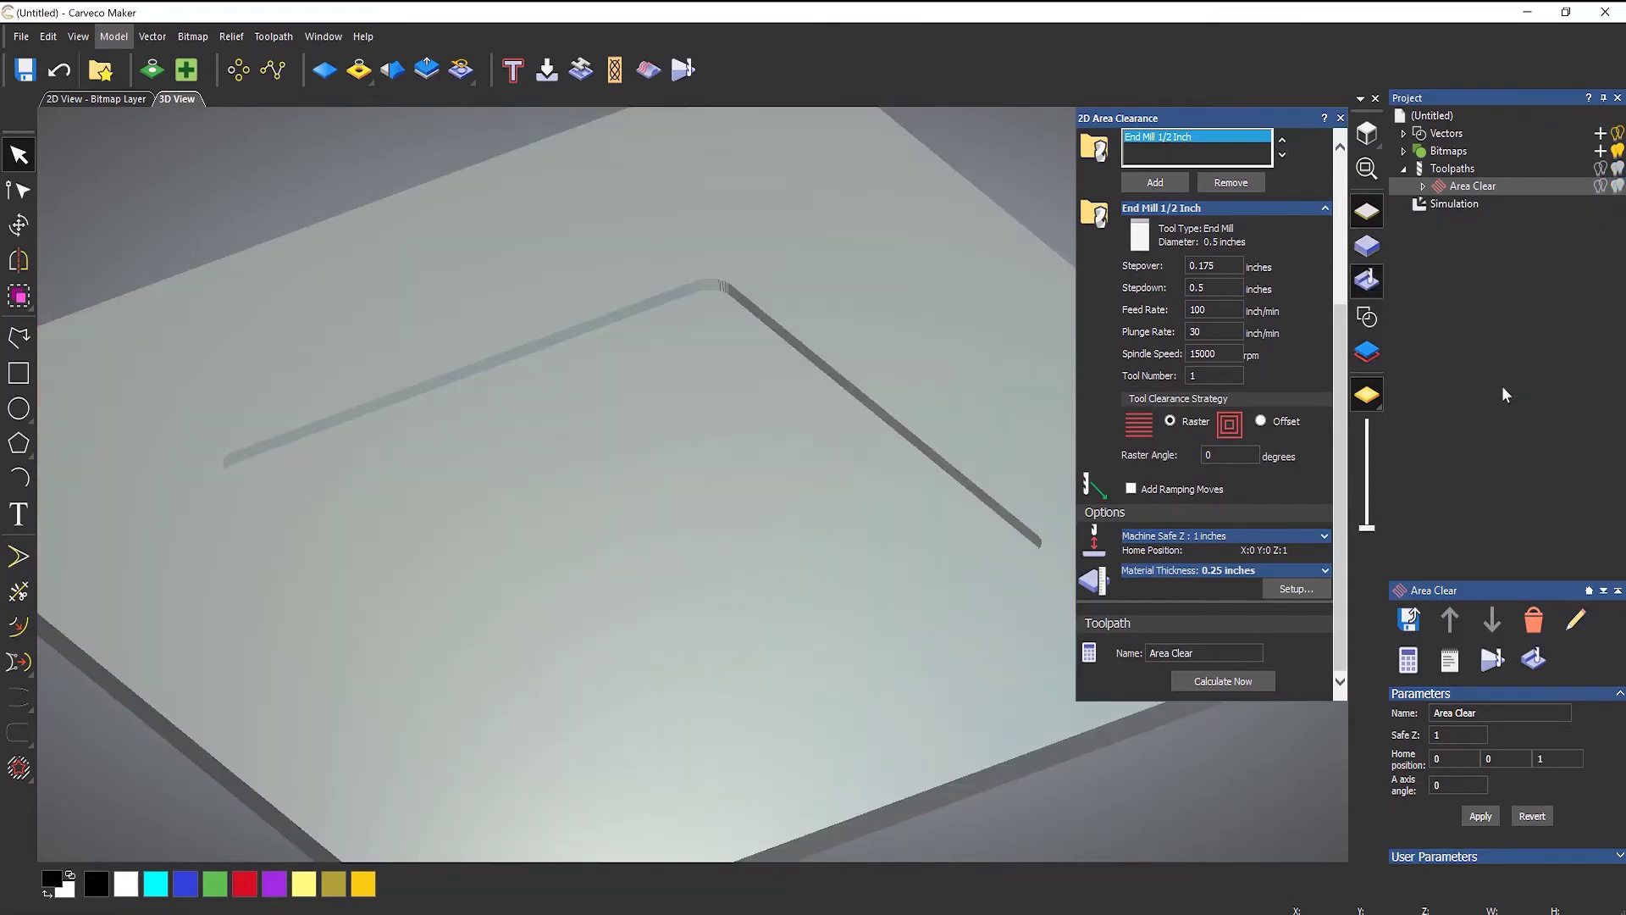
drag(719, 554, 719, 613)
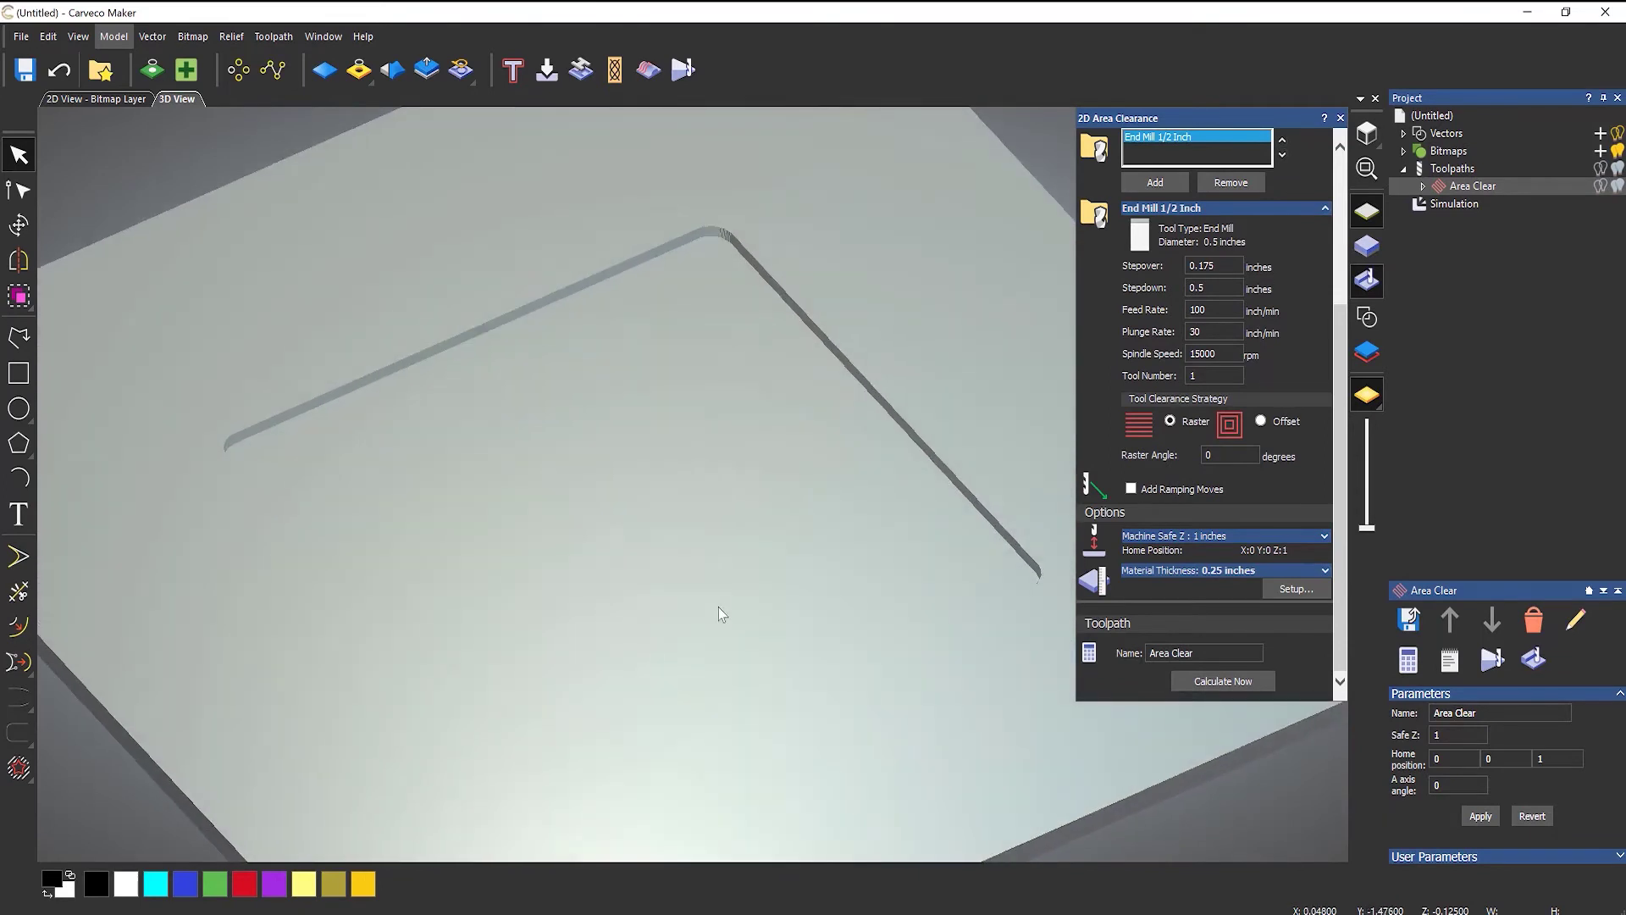
- Delete the simulation and show the square's vector outline again
right_click(1461, 206)
click(1495, 282)
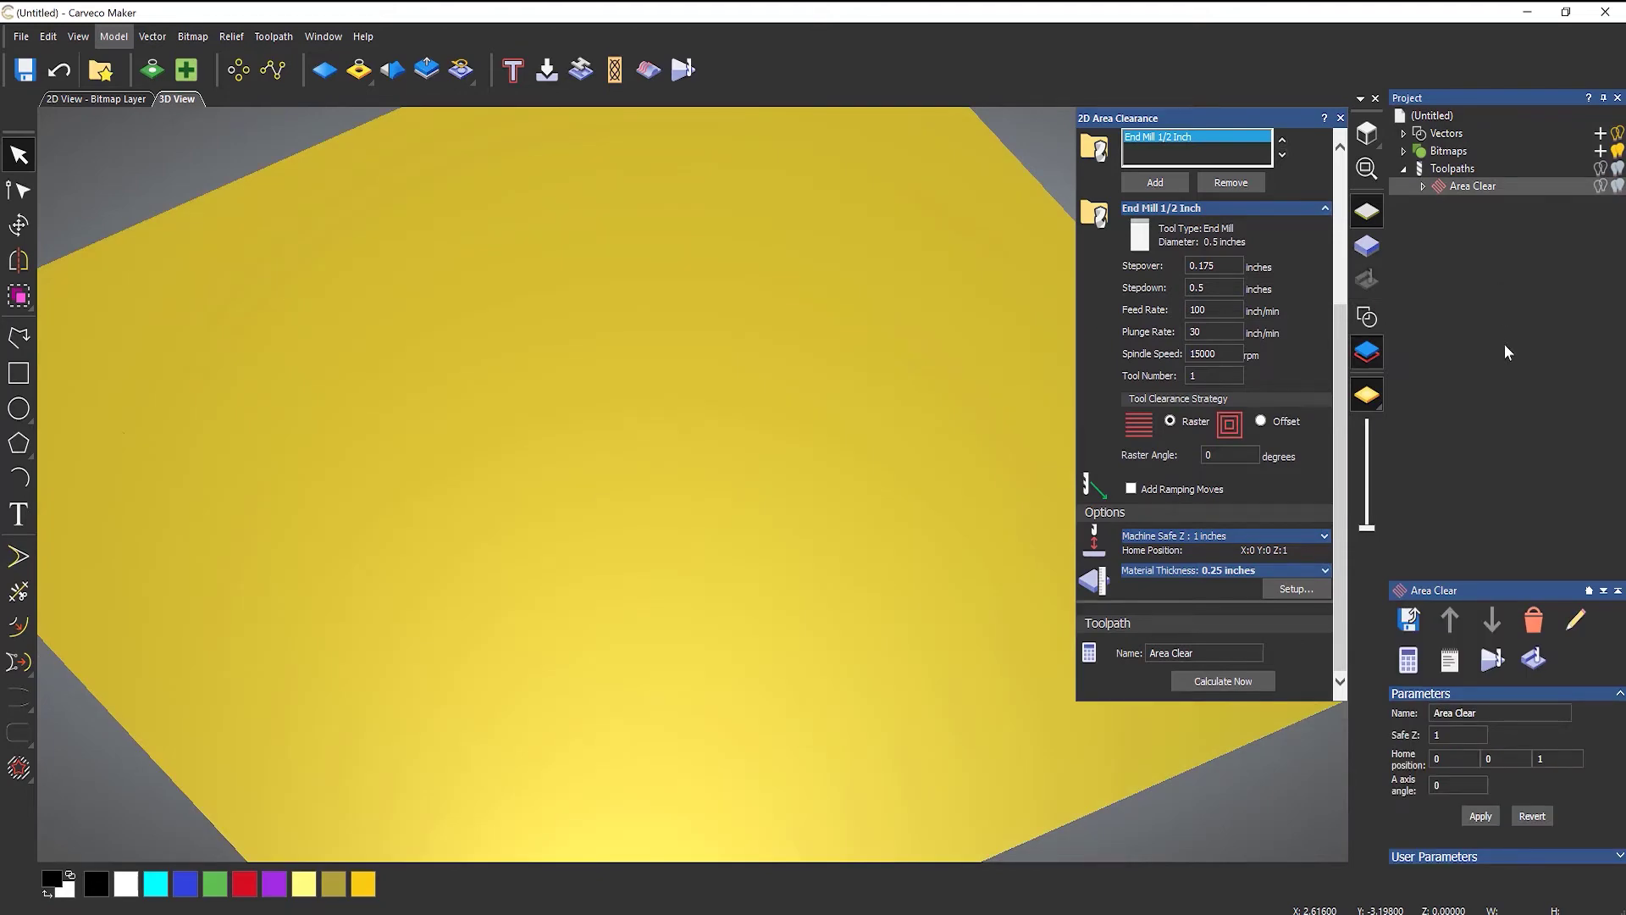
click(1372, 319)
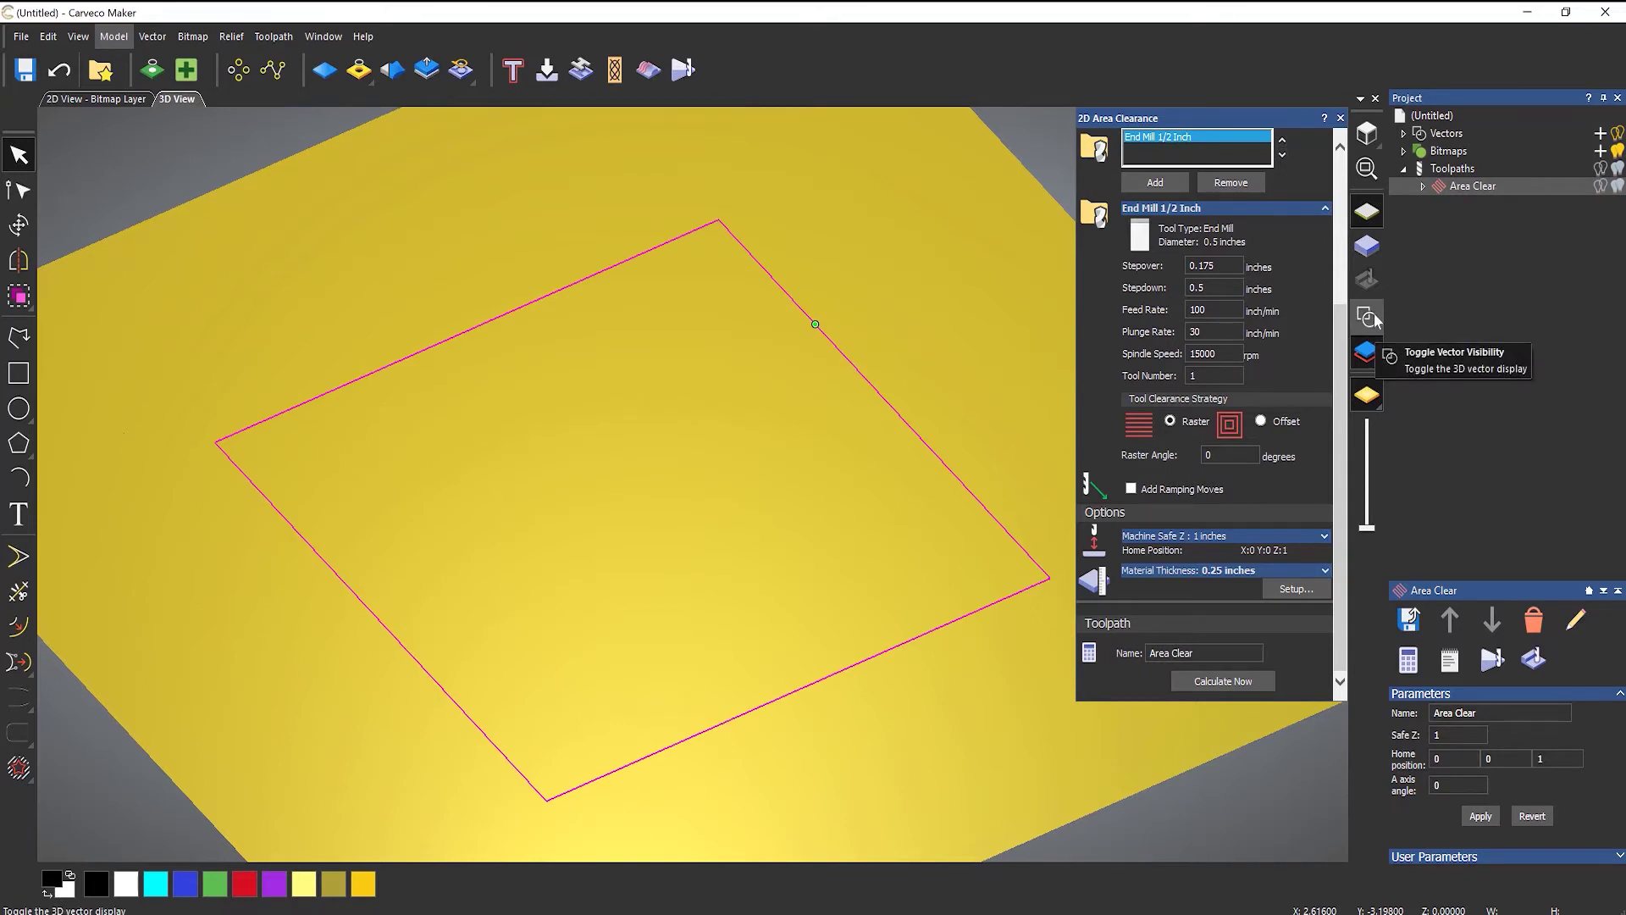
scroll(1344, 272, up, 5)
- Try a 0.1 inch stepdown, recalculate, and rotate the 3D view to inspect the passes
scroll(1344, 270, up, 2)
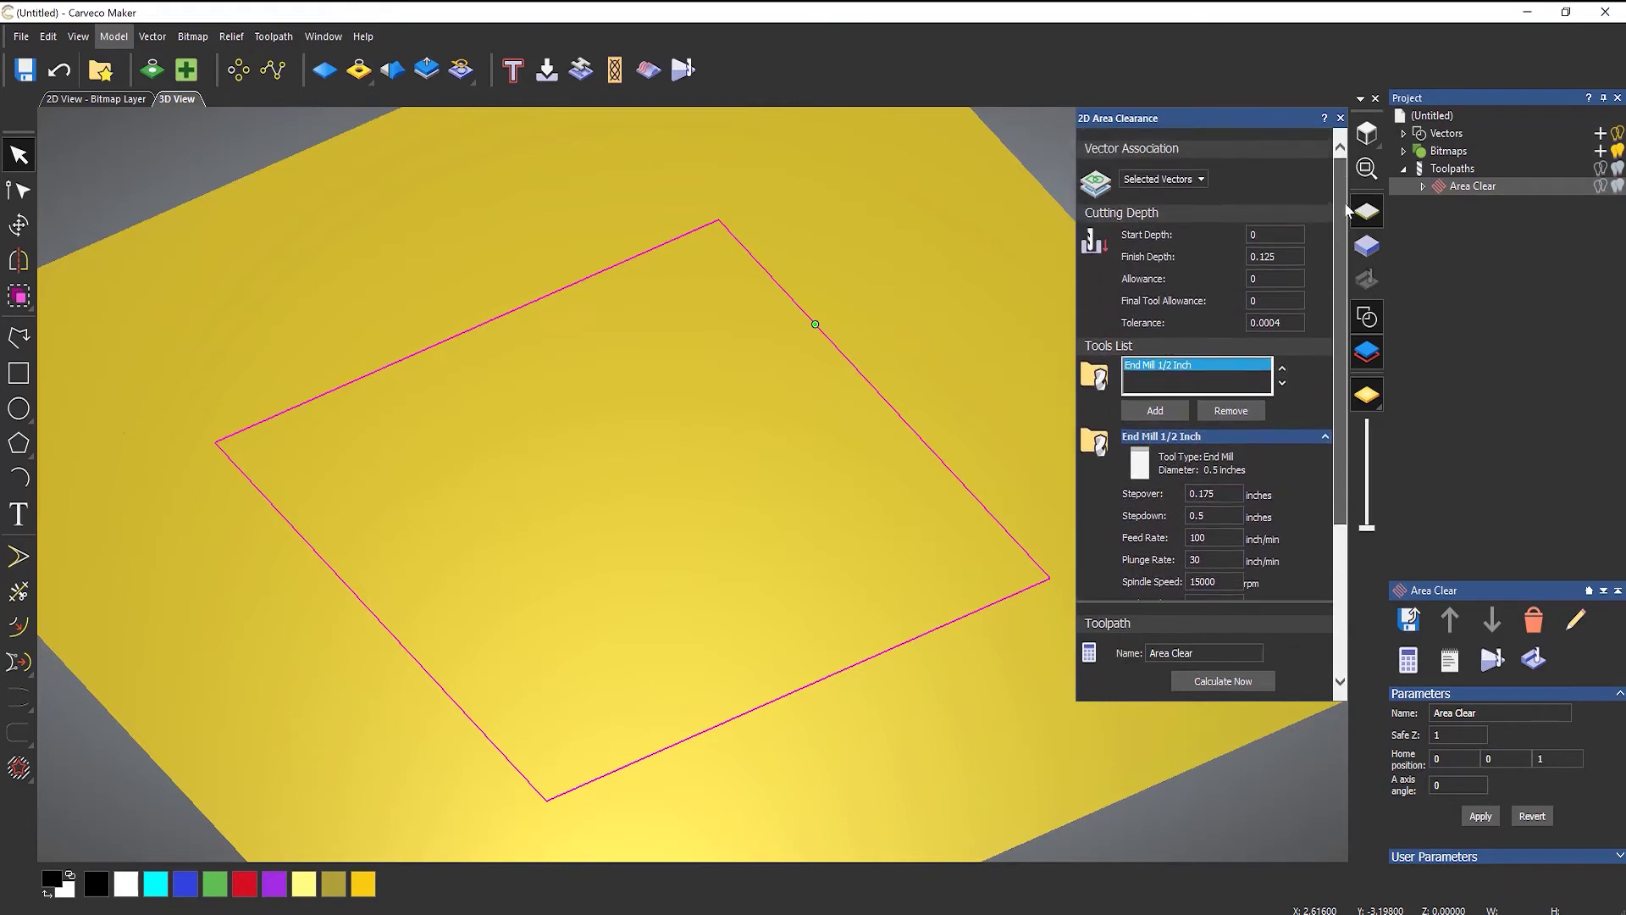
scroll(1233, 396, down, 4)
click(1206, 371)
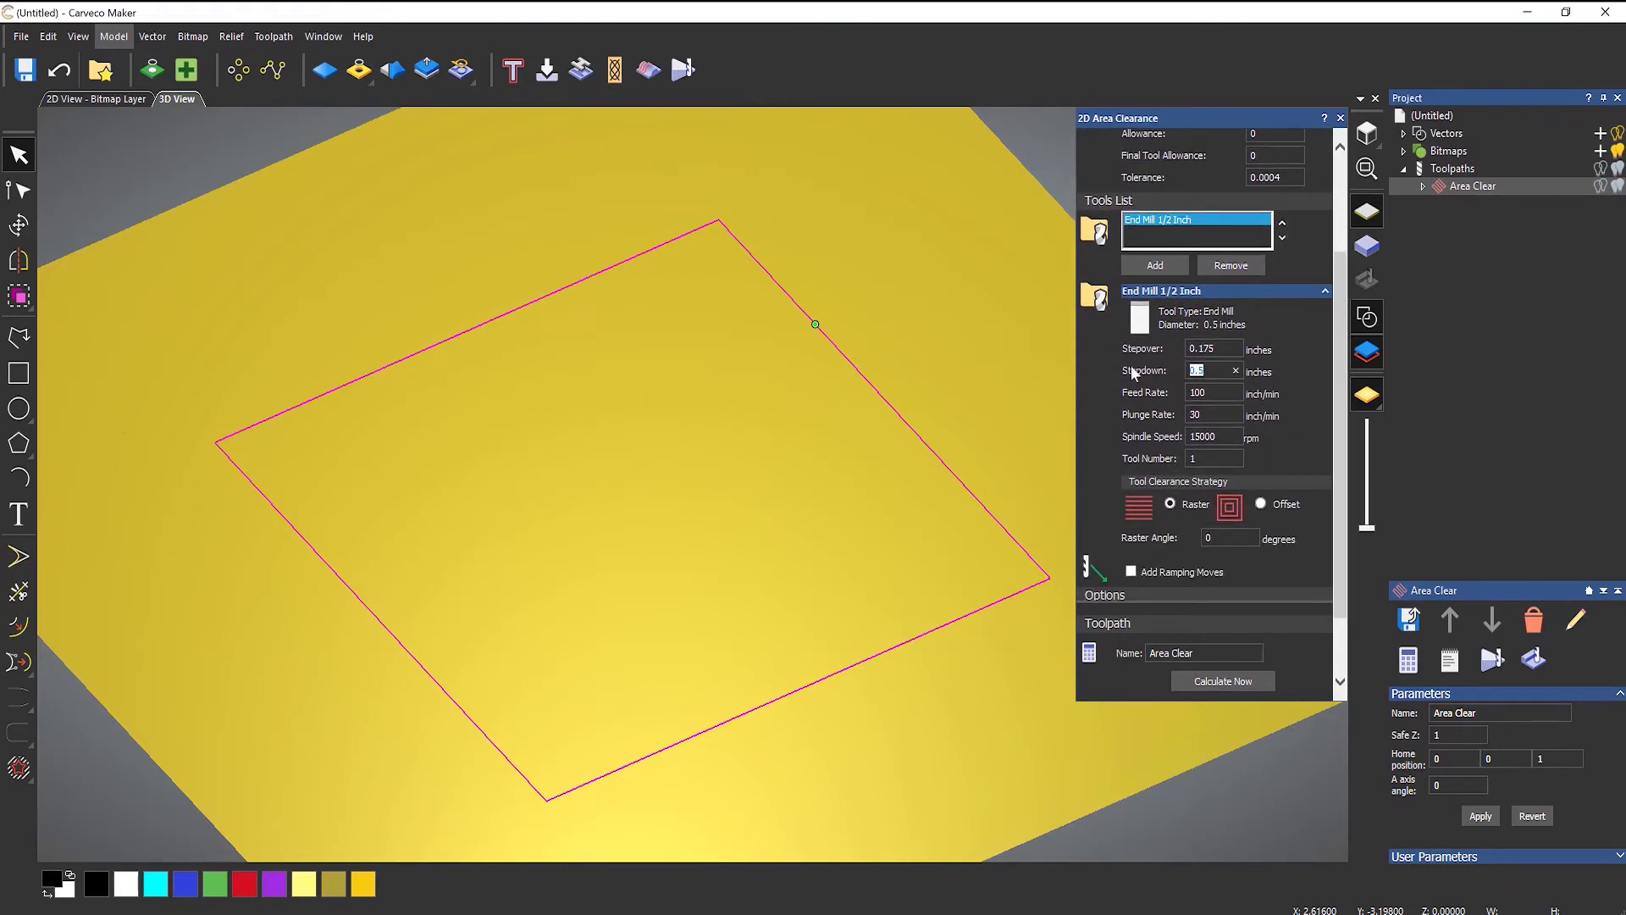
text(0.1)
click(1207, 684)
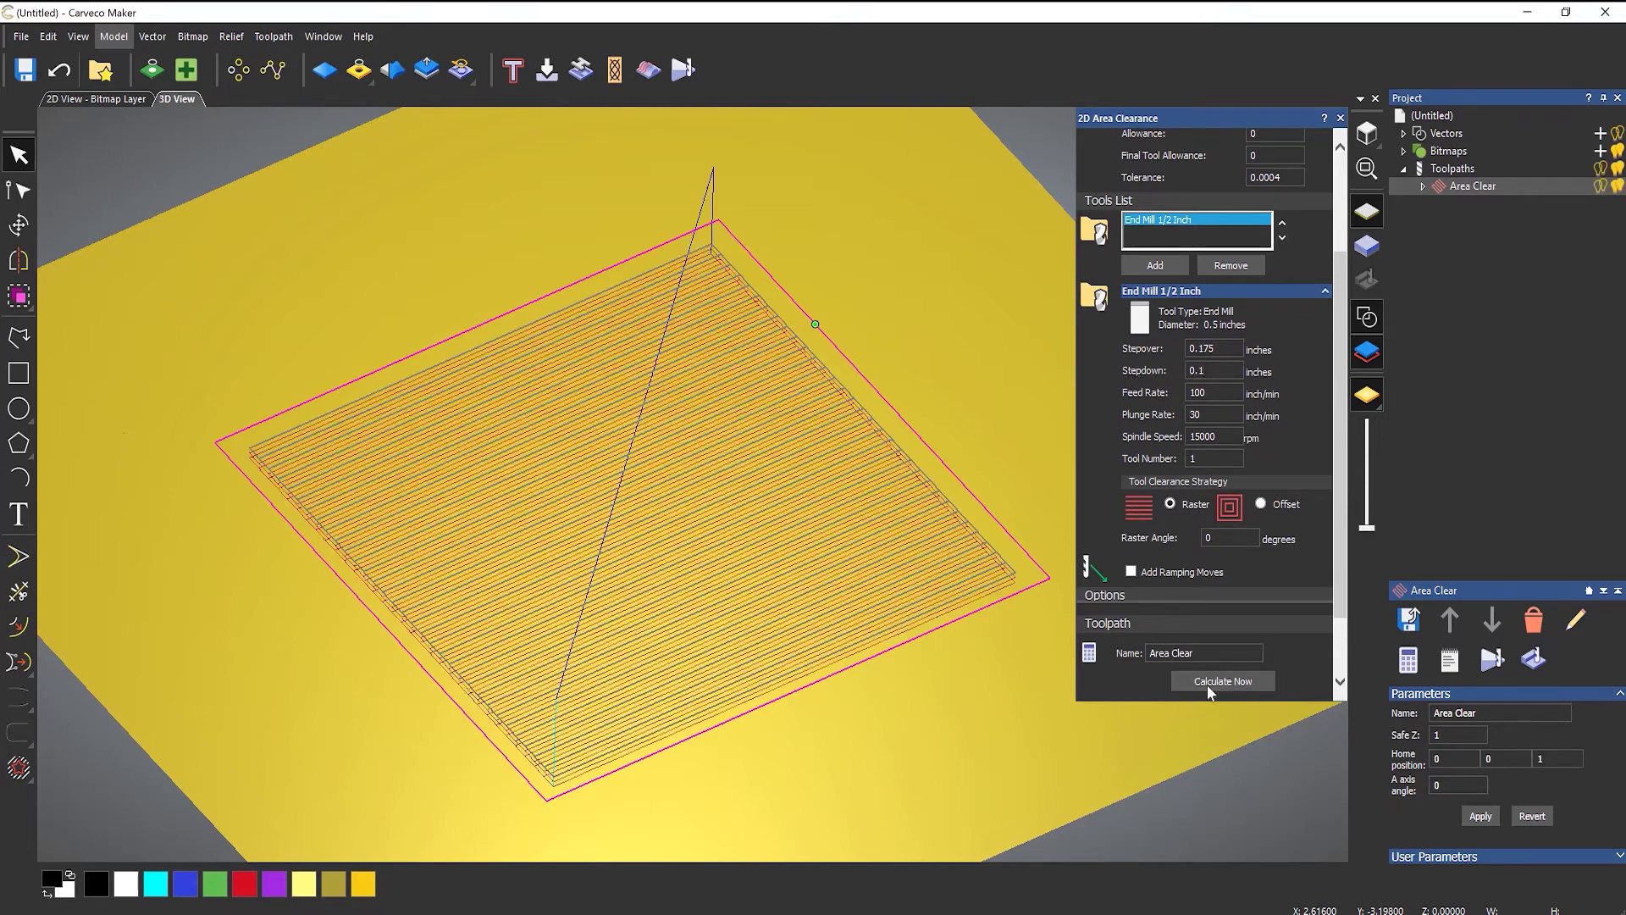
click(1599, 185)
scroll(979, 621, up, 6)
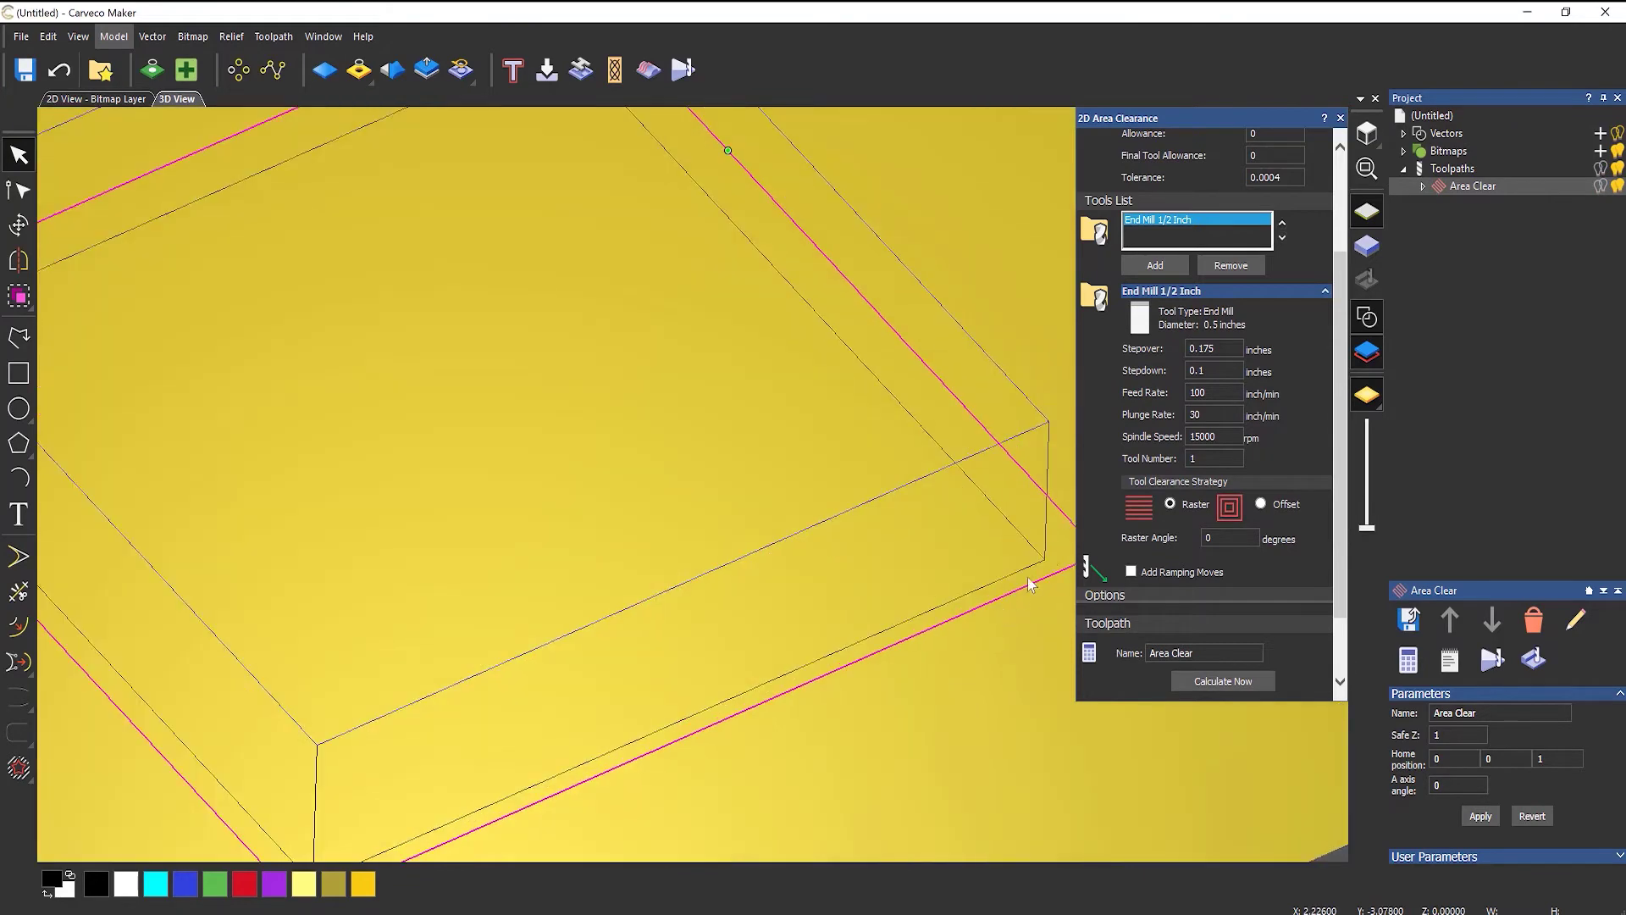
mouse_move(1028, 578)
mouse_down()
mouse_move(869, 588)
mouse_move(715, 497)
mouse_move(725, 459)
mouse_move(690, 225)
mouse_move(804, 424)
mouse_up()
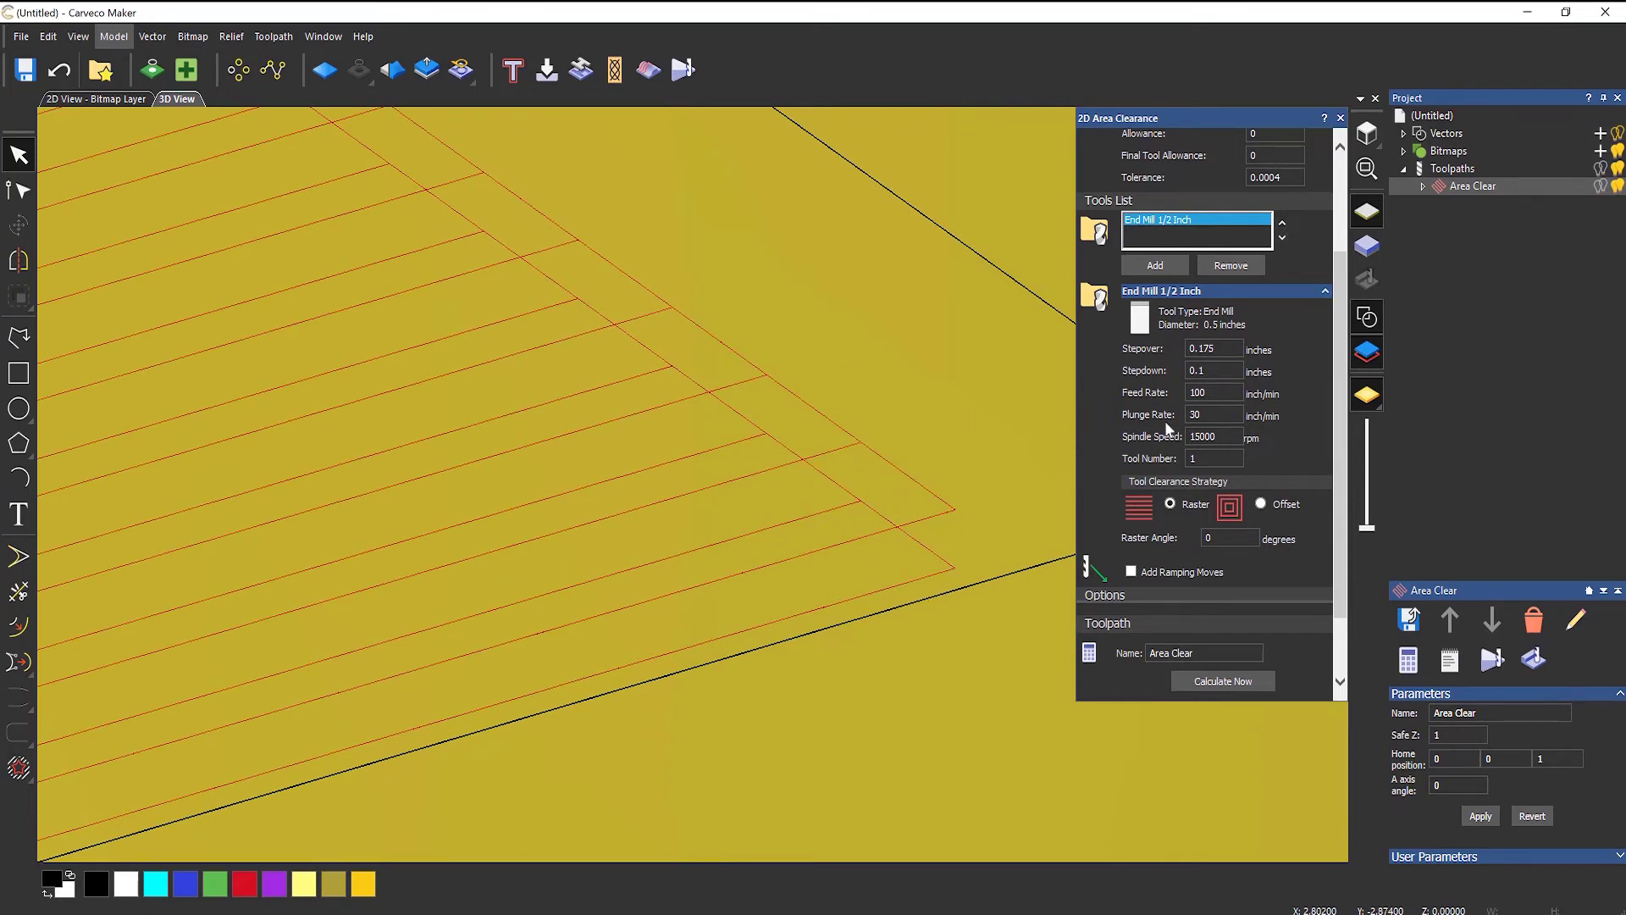
- Reset the stepdown to 0.5 inches, recalculate, and return to the 2D view
click(1207, 371)
text(0.5)
click(989, 579)
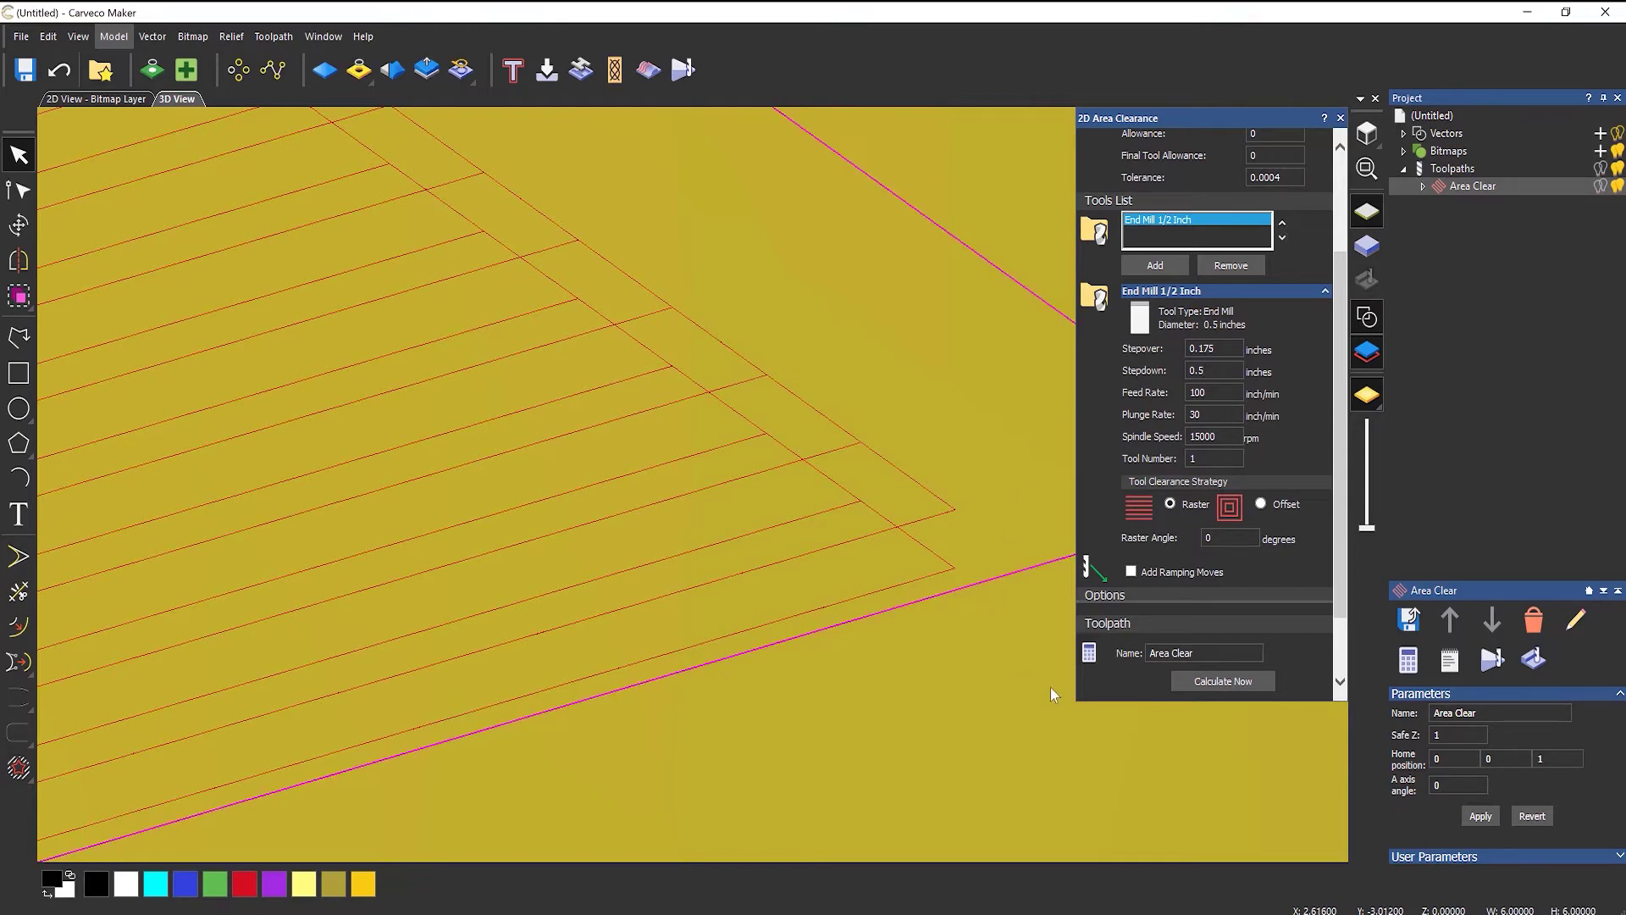
click(1213, 683)
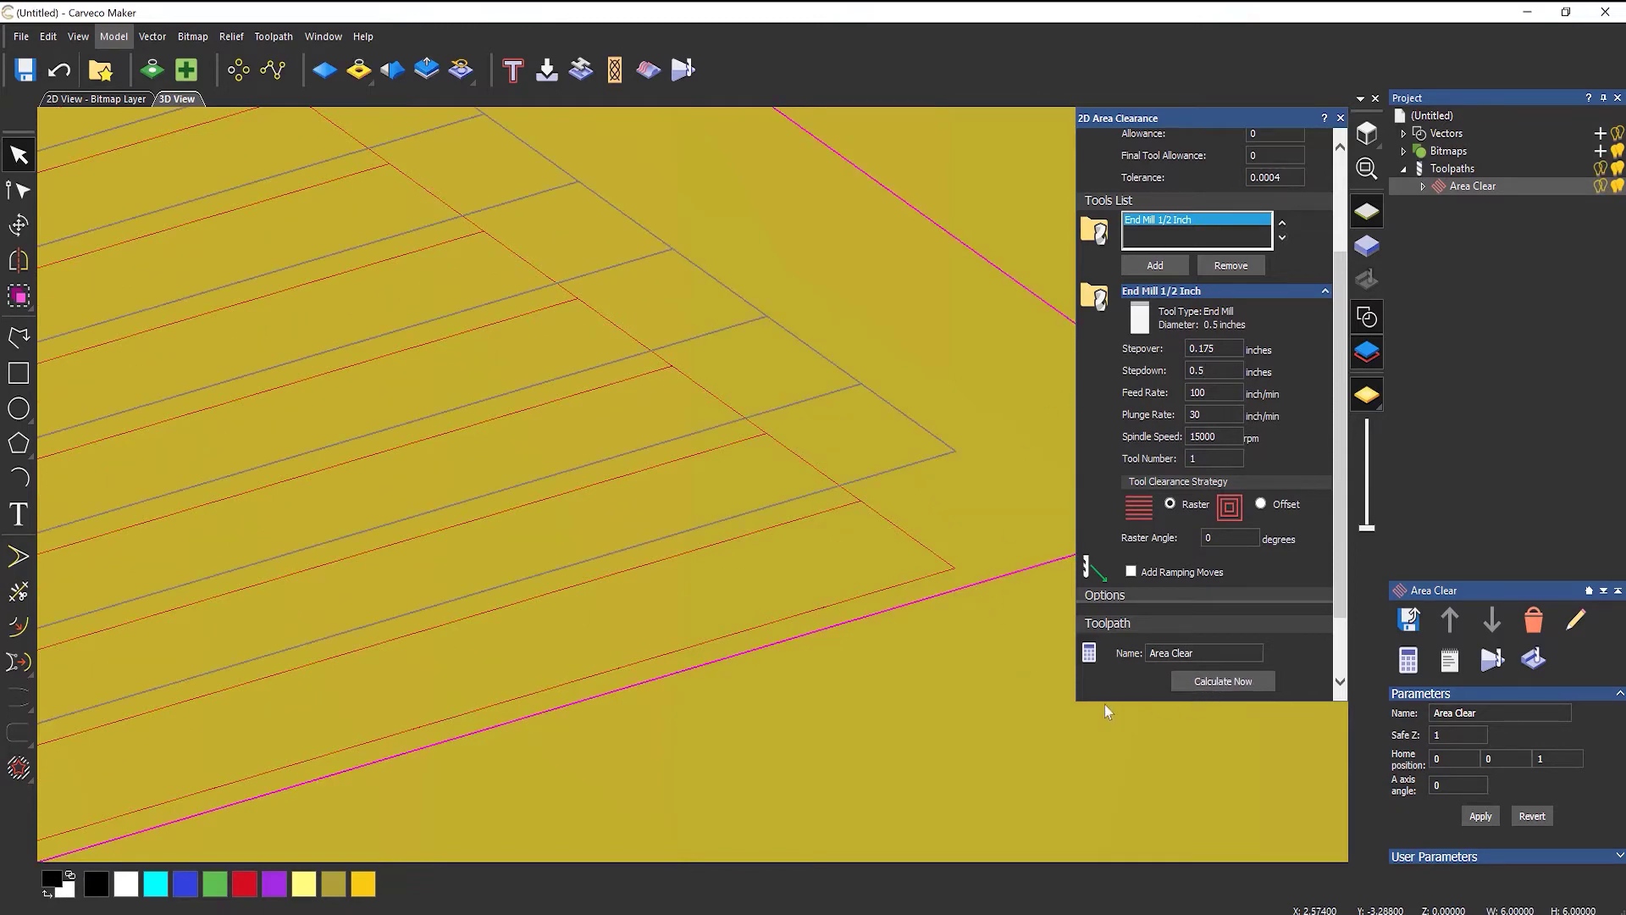
click(1599, 185)
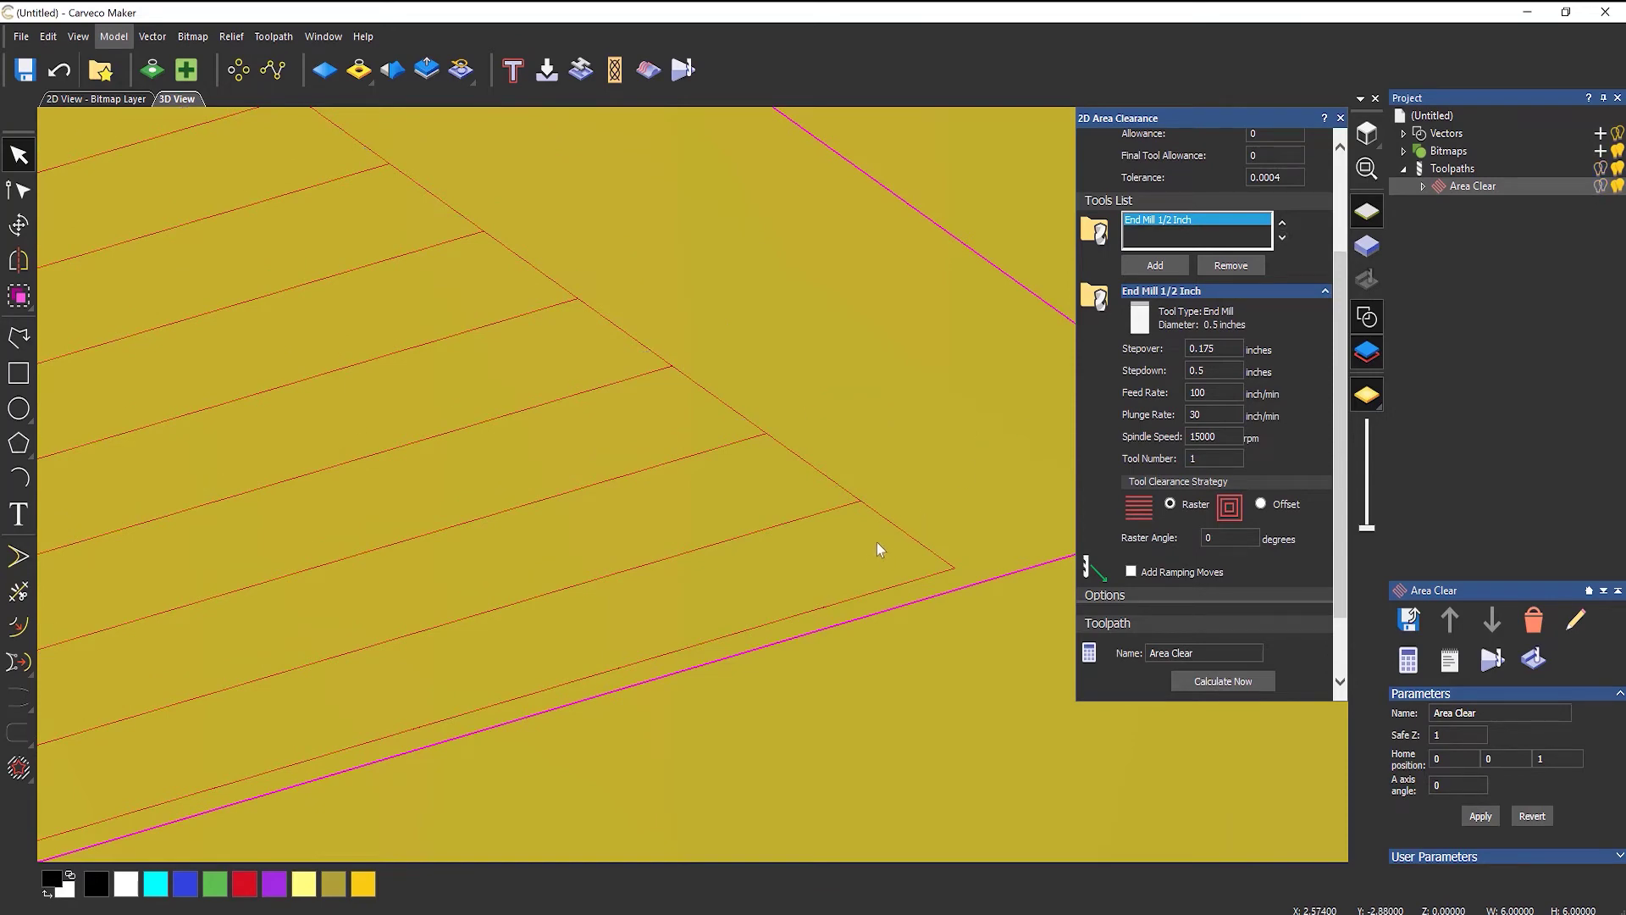
click(95, 99)
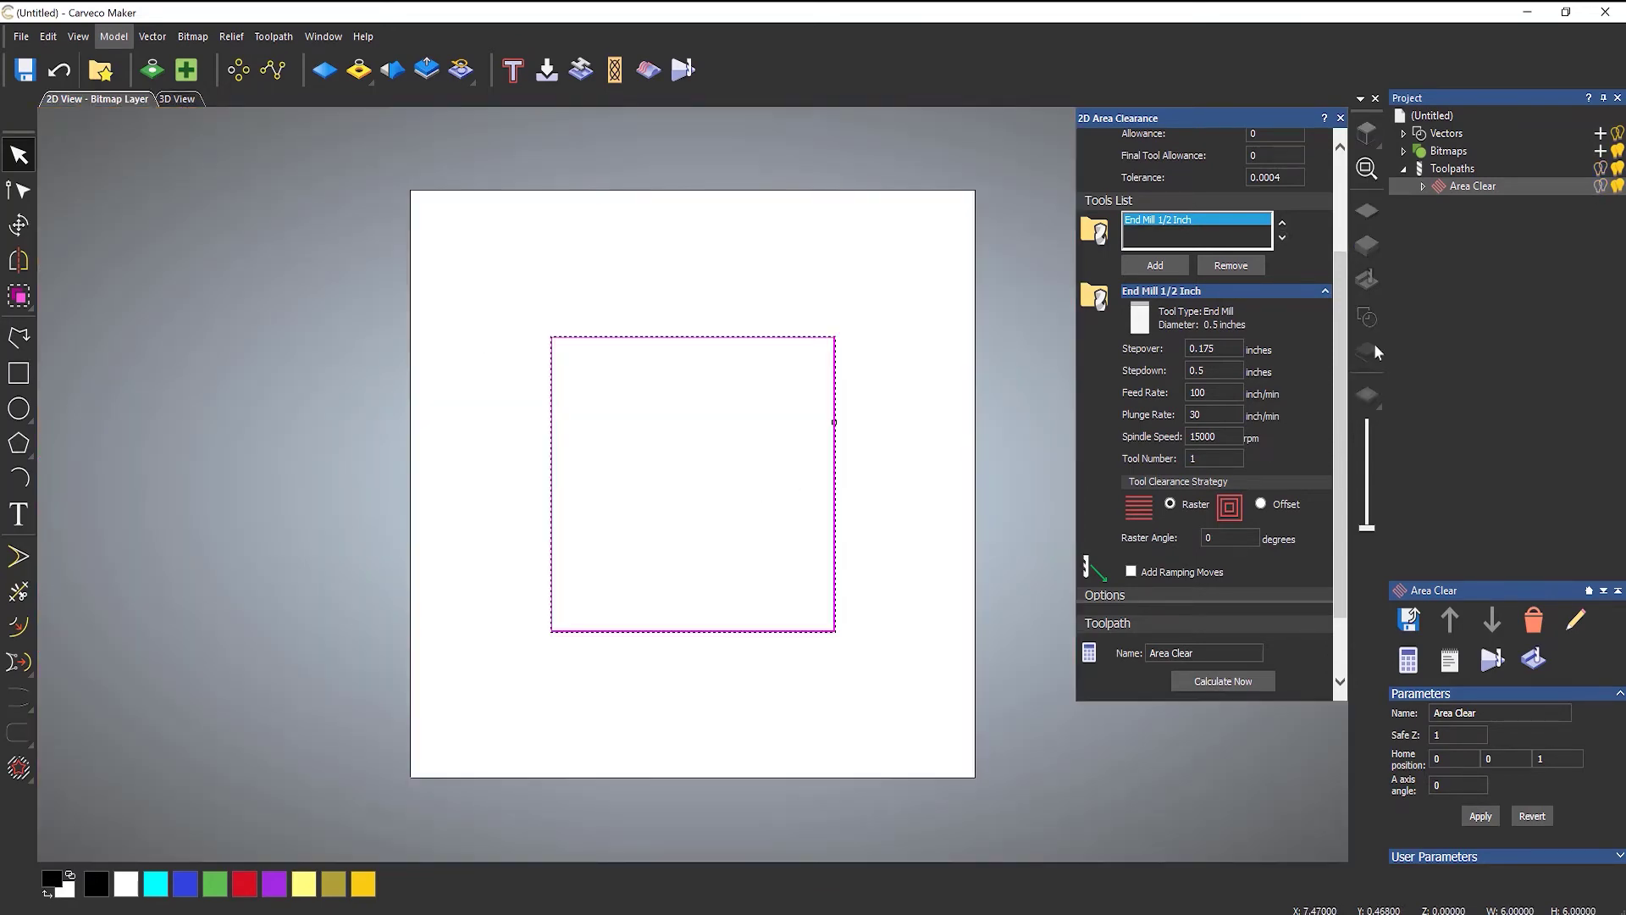
- Play the Area Clear simulation with the Simulation Control Bar to carve the square pocket
click(1601, 188)
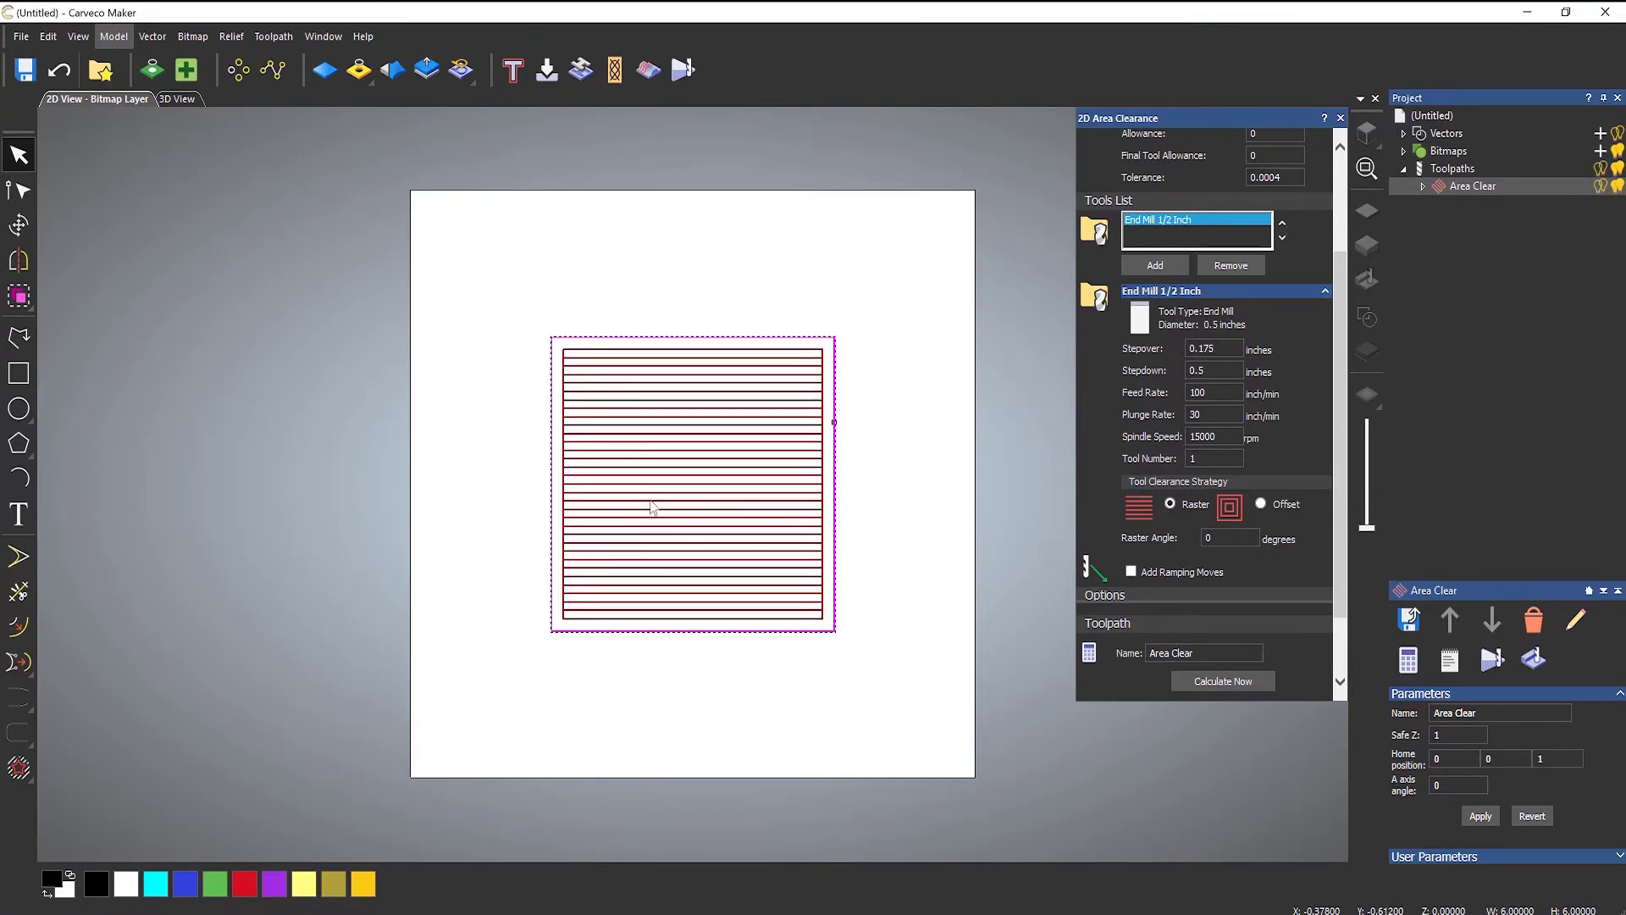
scroll(651, 505, up, 3)
scroll(624, 299, down, 1)
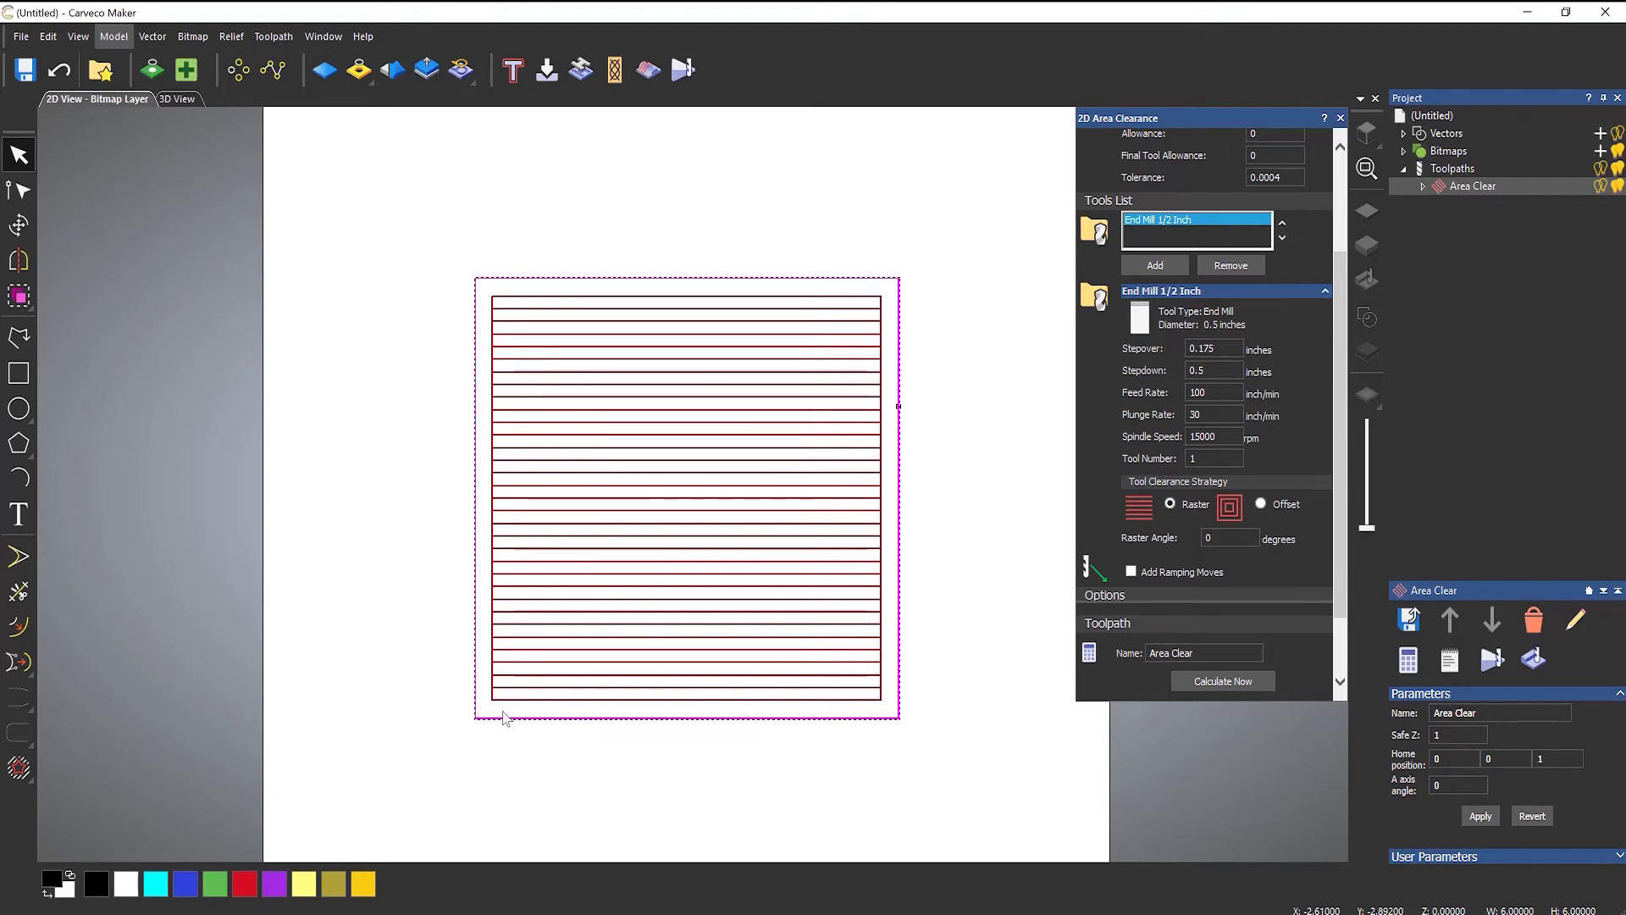
right_click(1460, 193)
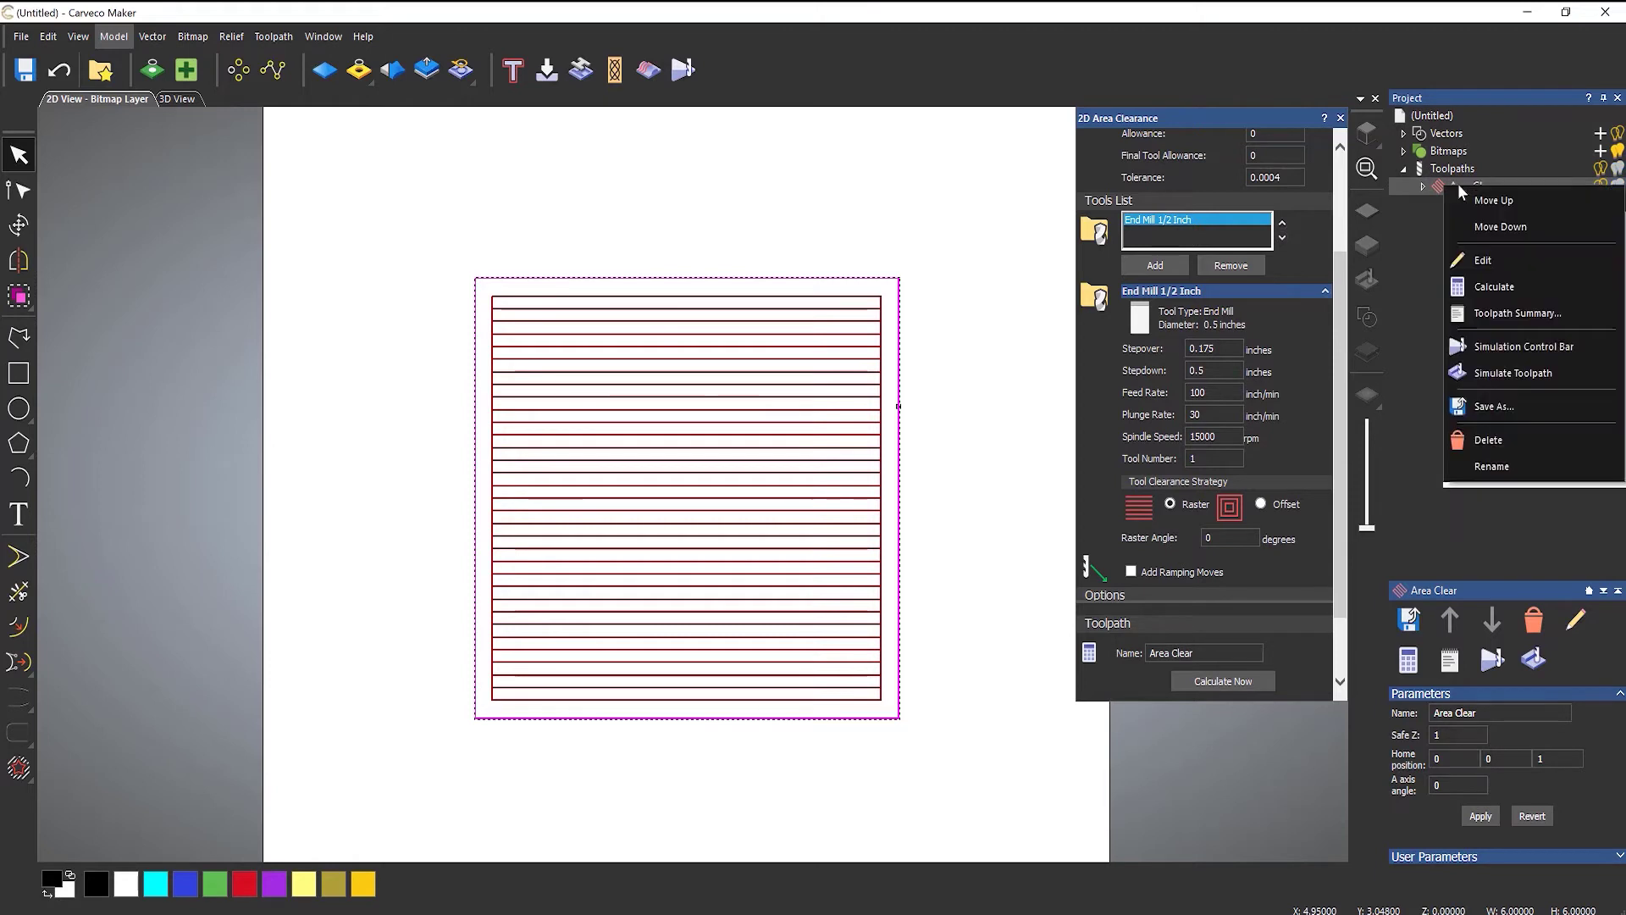
click(1507, 338)
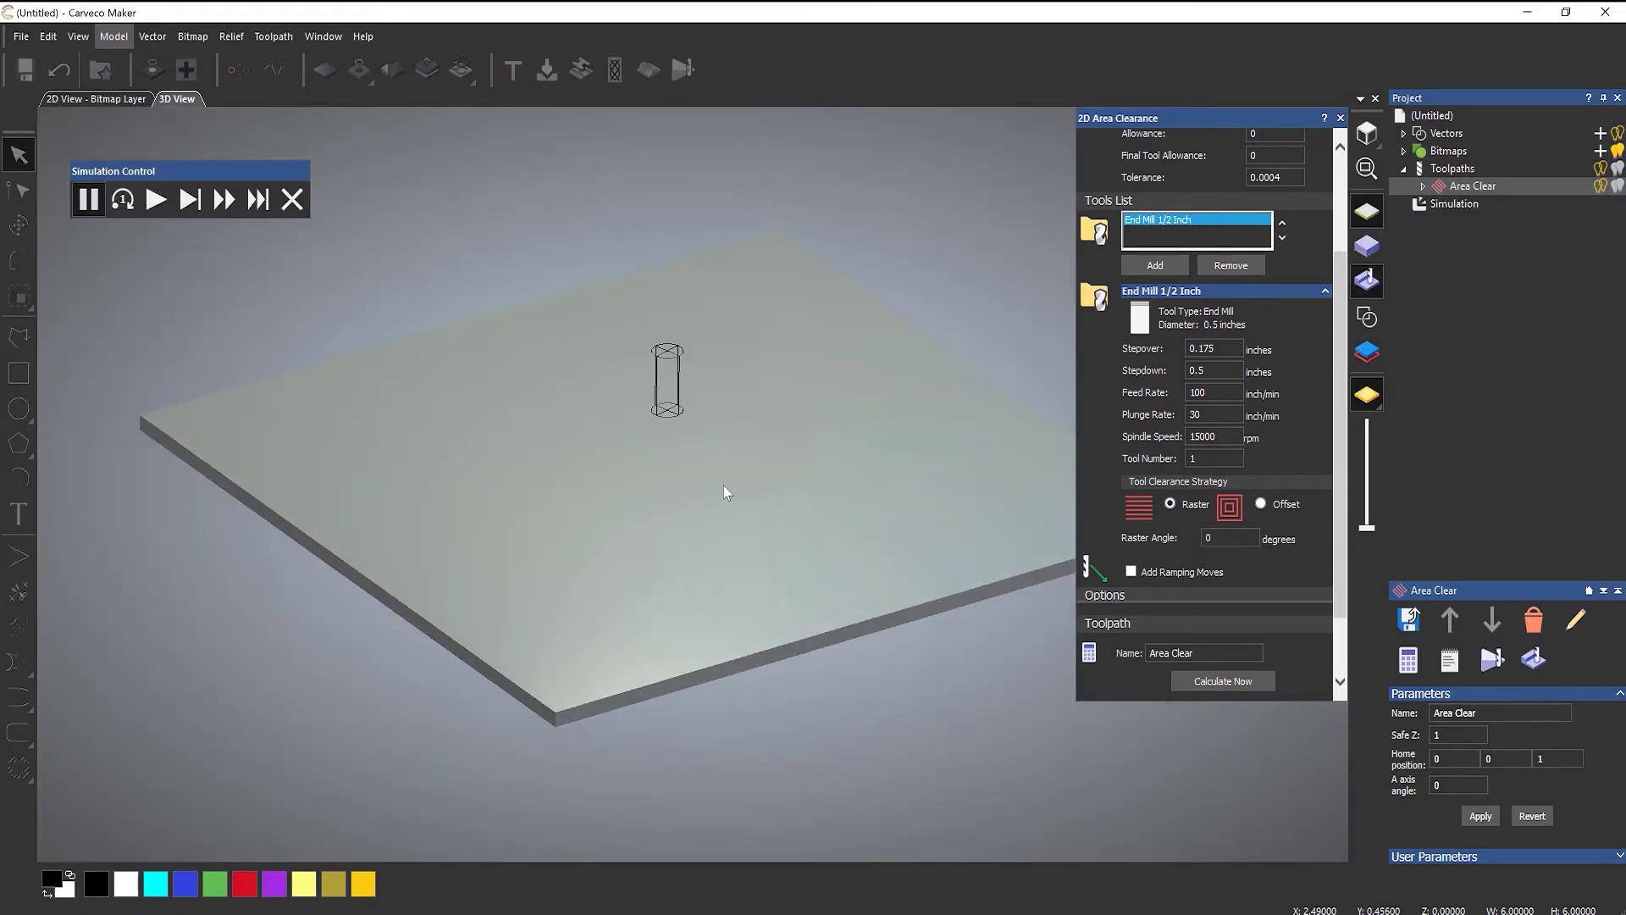
drag(723, 491, 696, 603)
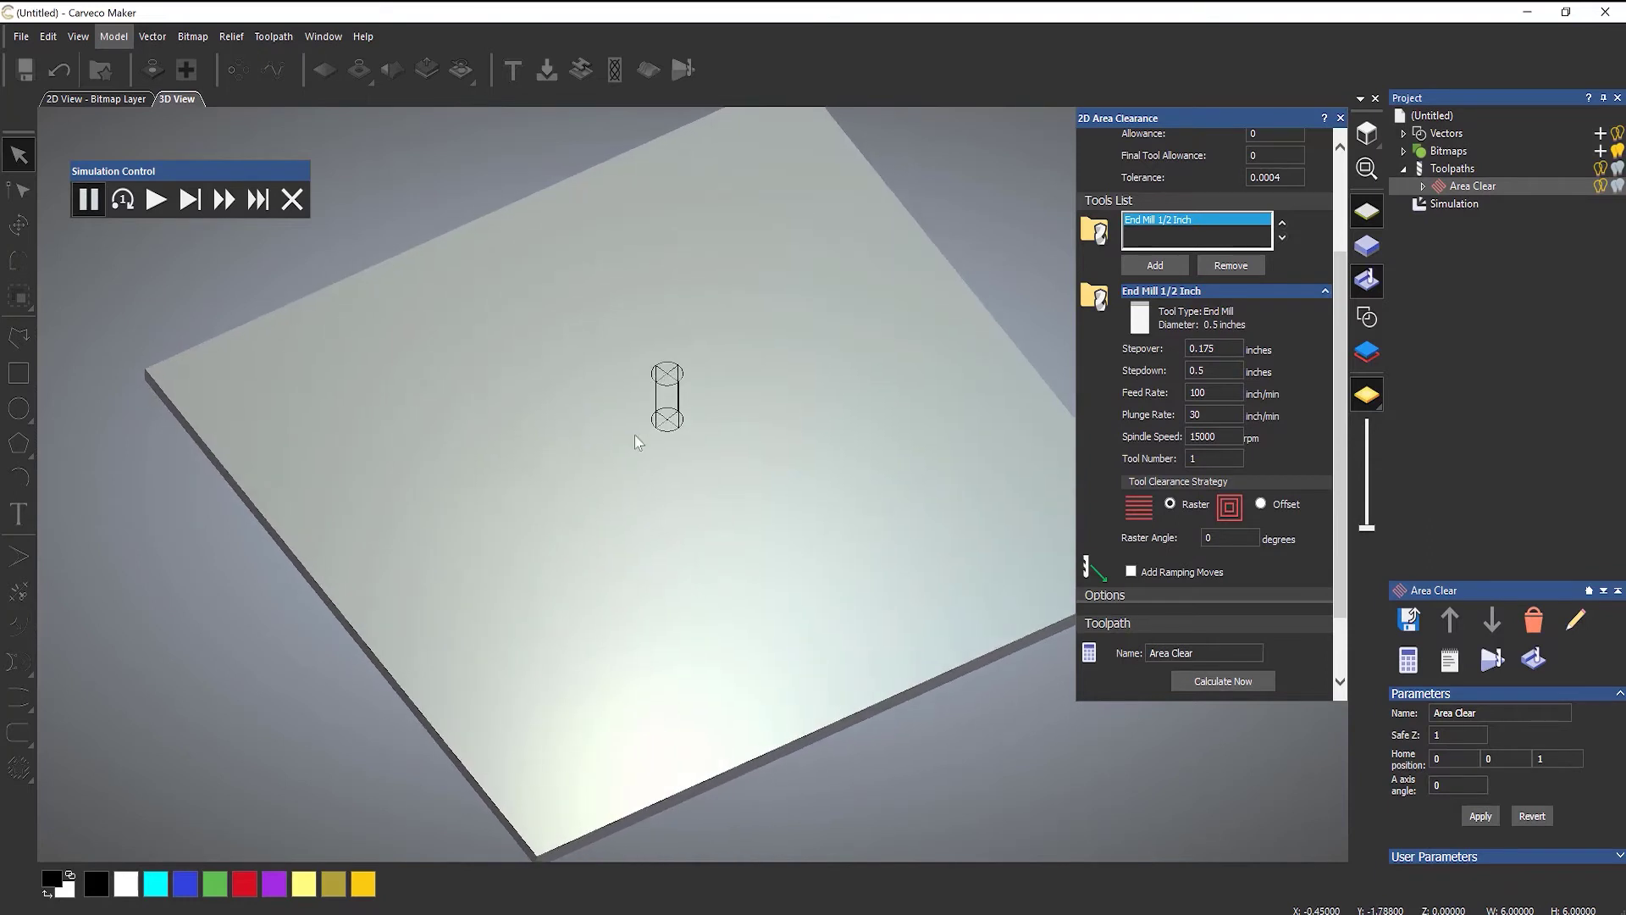
click(156, 200)
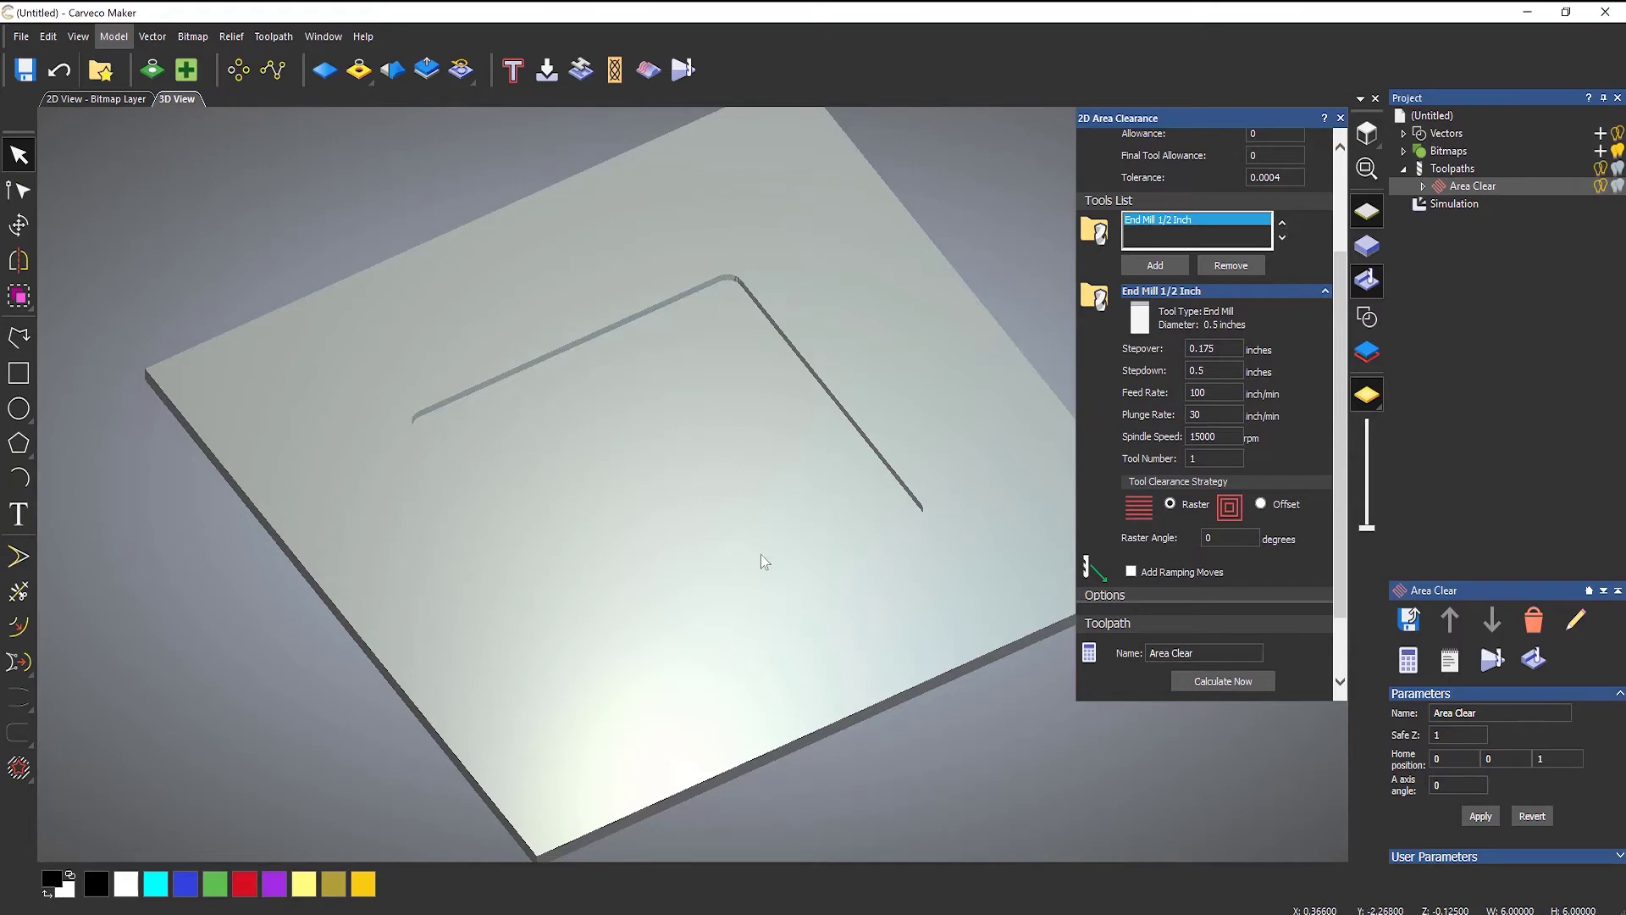
- Delete the simulation and reselect the Area Clear toolpath
right_click(1453, 203)
click(1491, 276)
click(1472, 185)
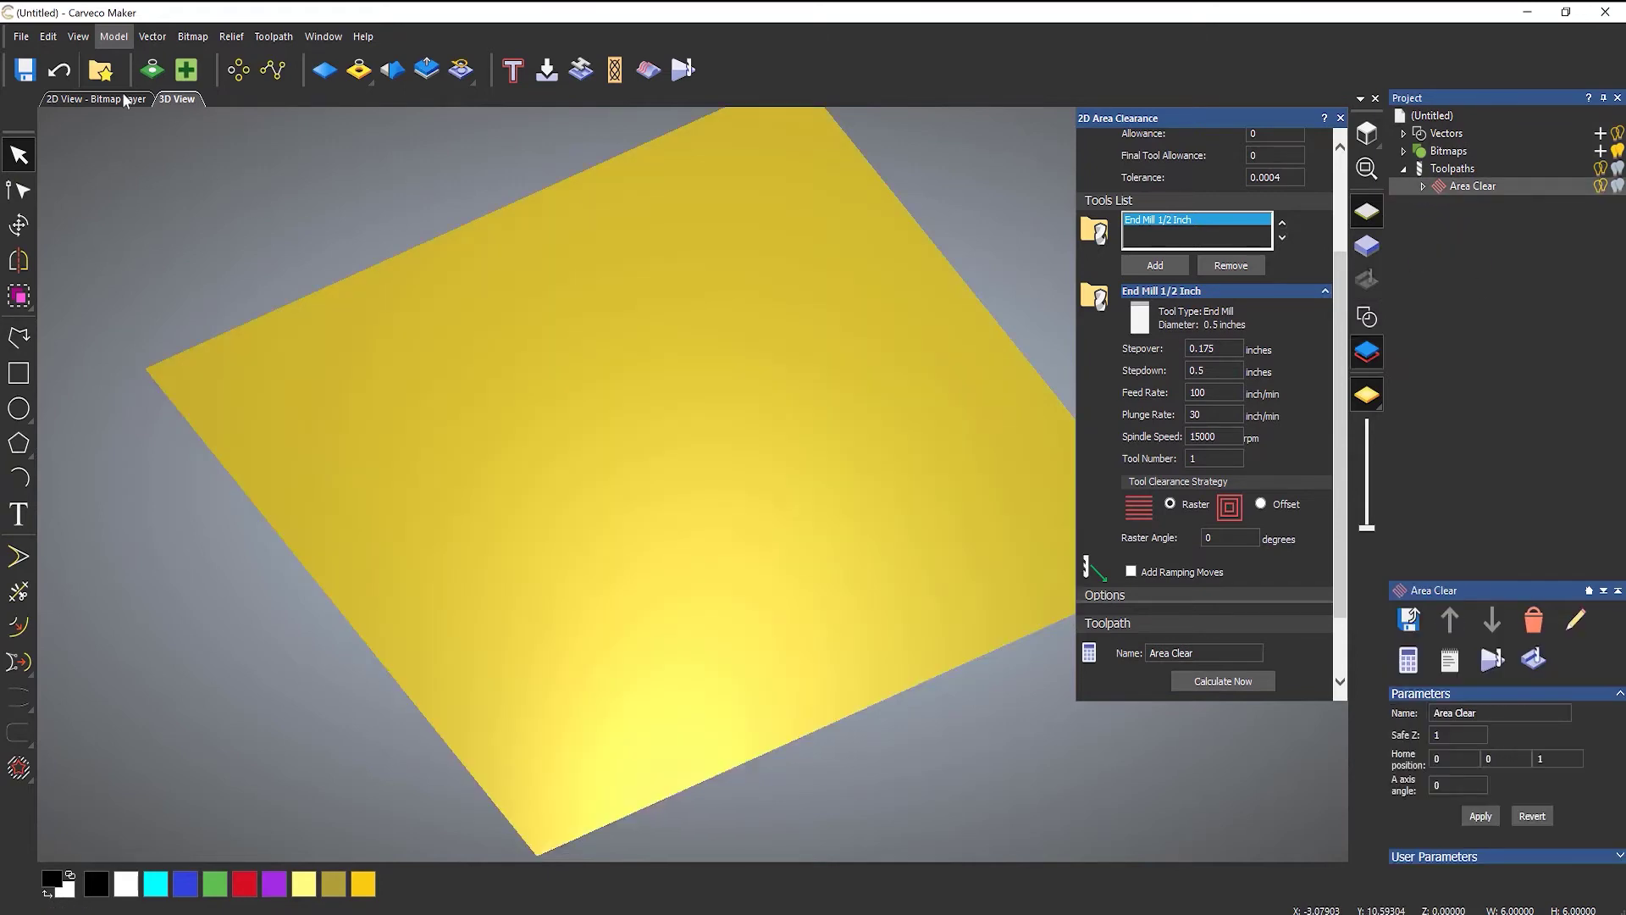
- Switch Area Clear to the Offset strategy, climb milling from inside, and recalculate
click(109, 98)
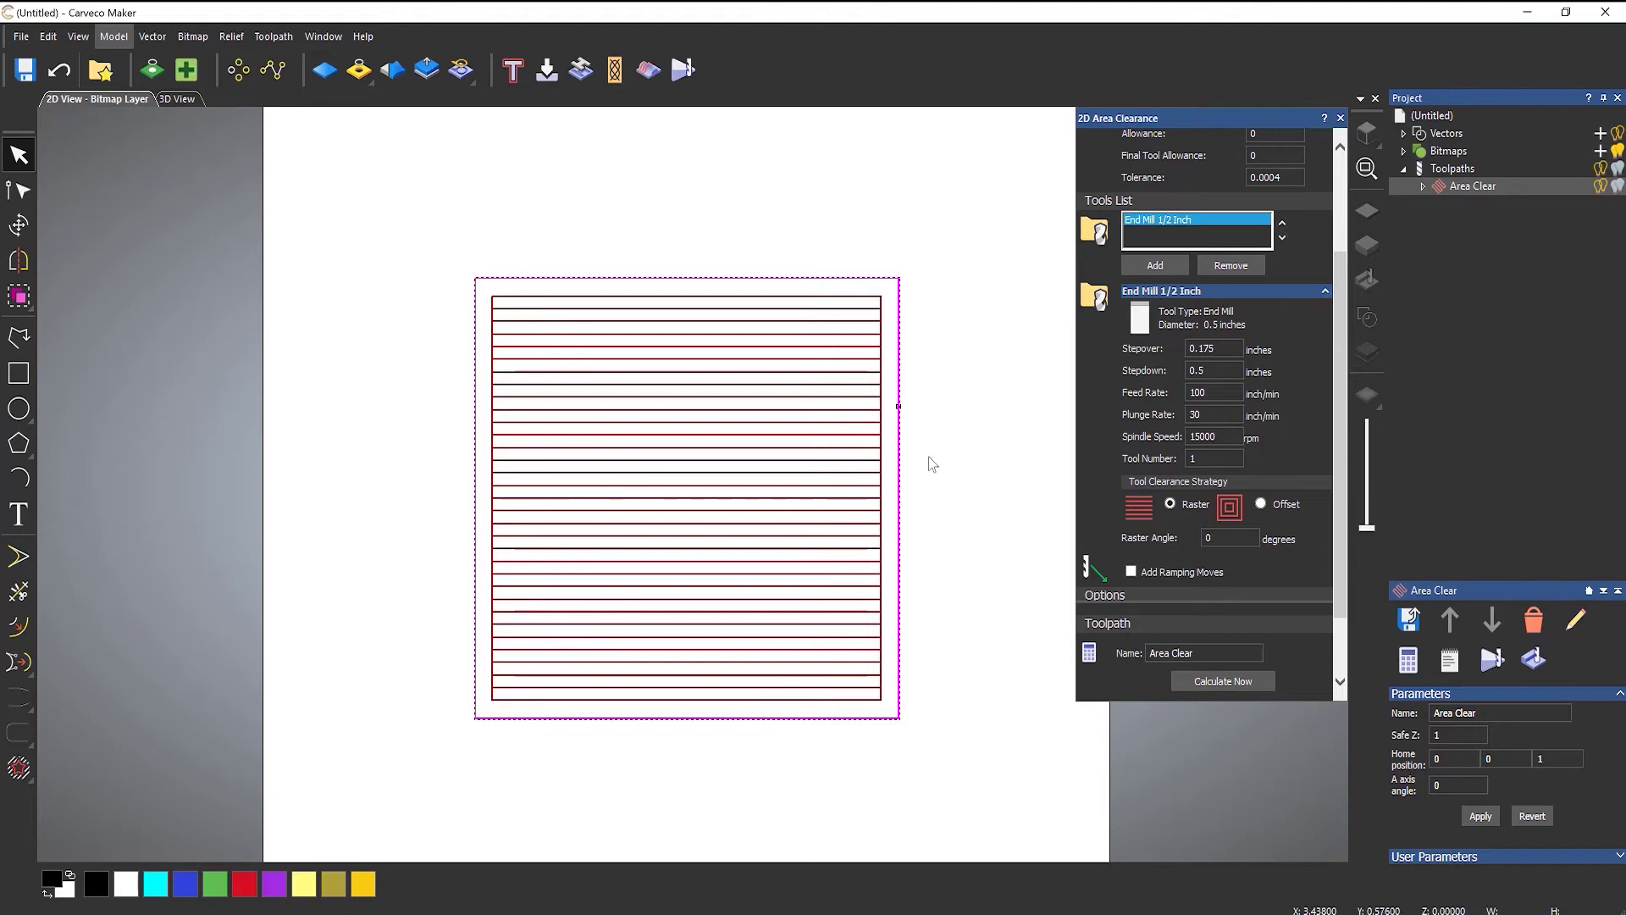
click(1265, 505)
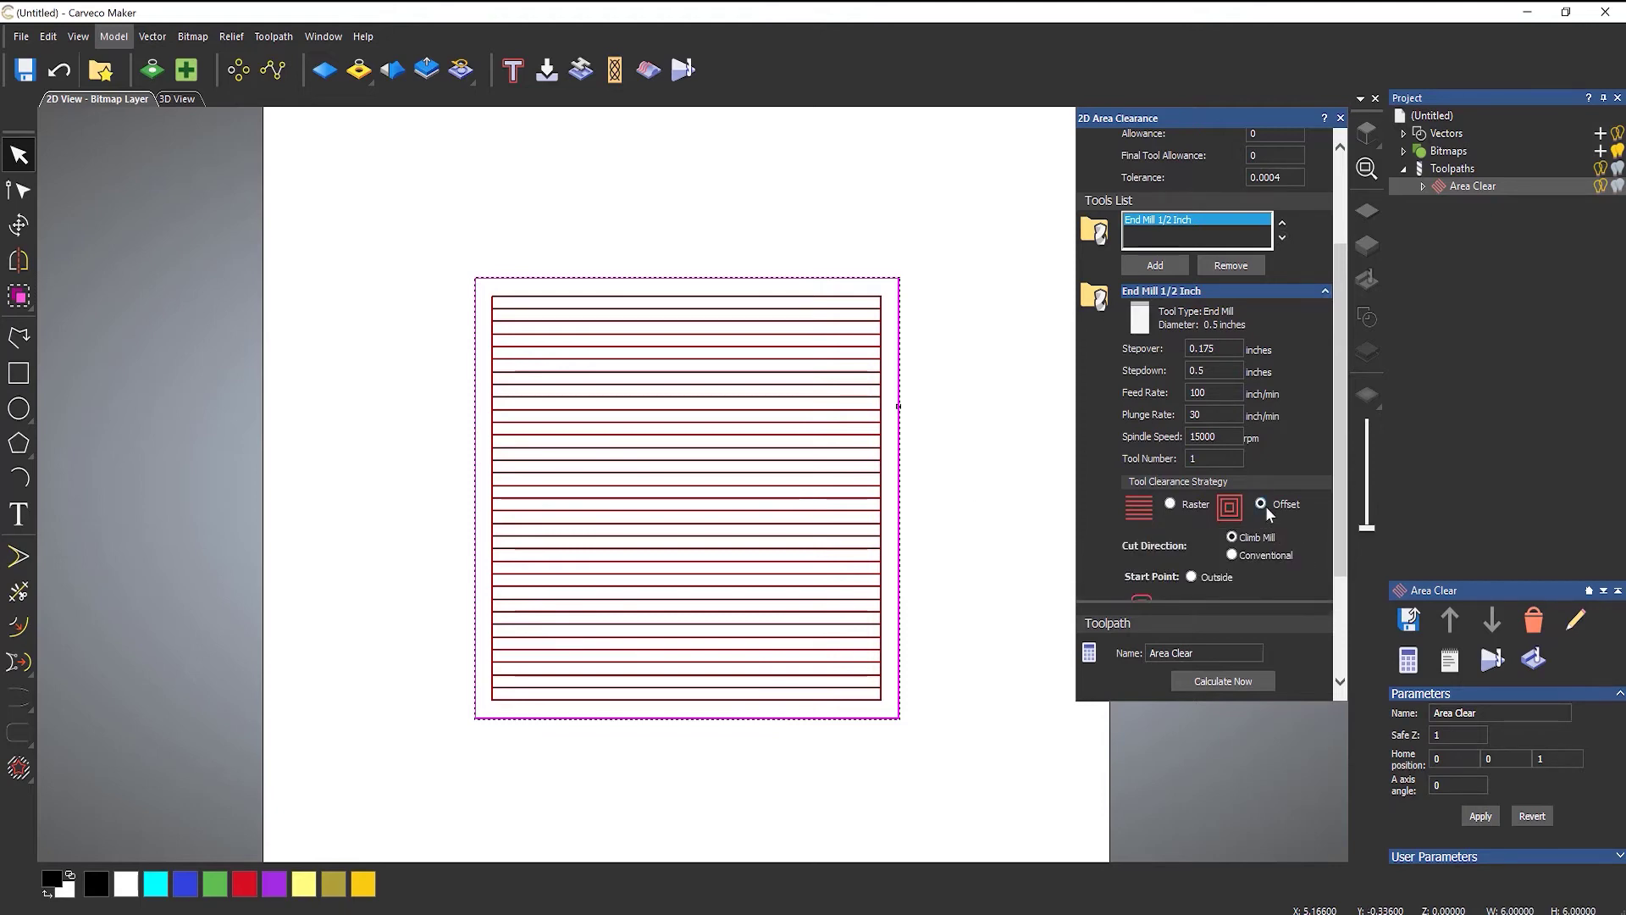
scroll(1266, 506, down, 1)
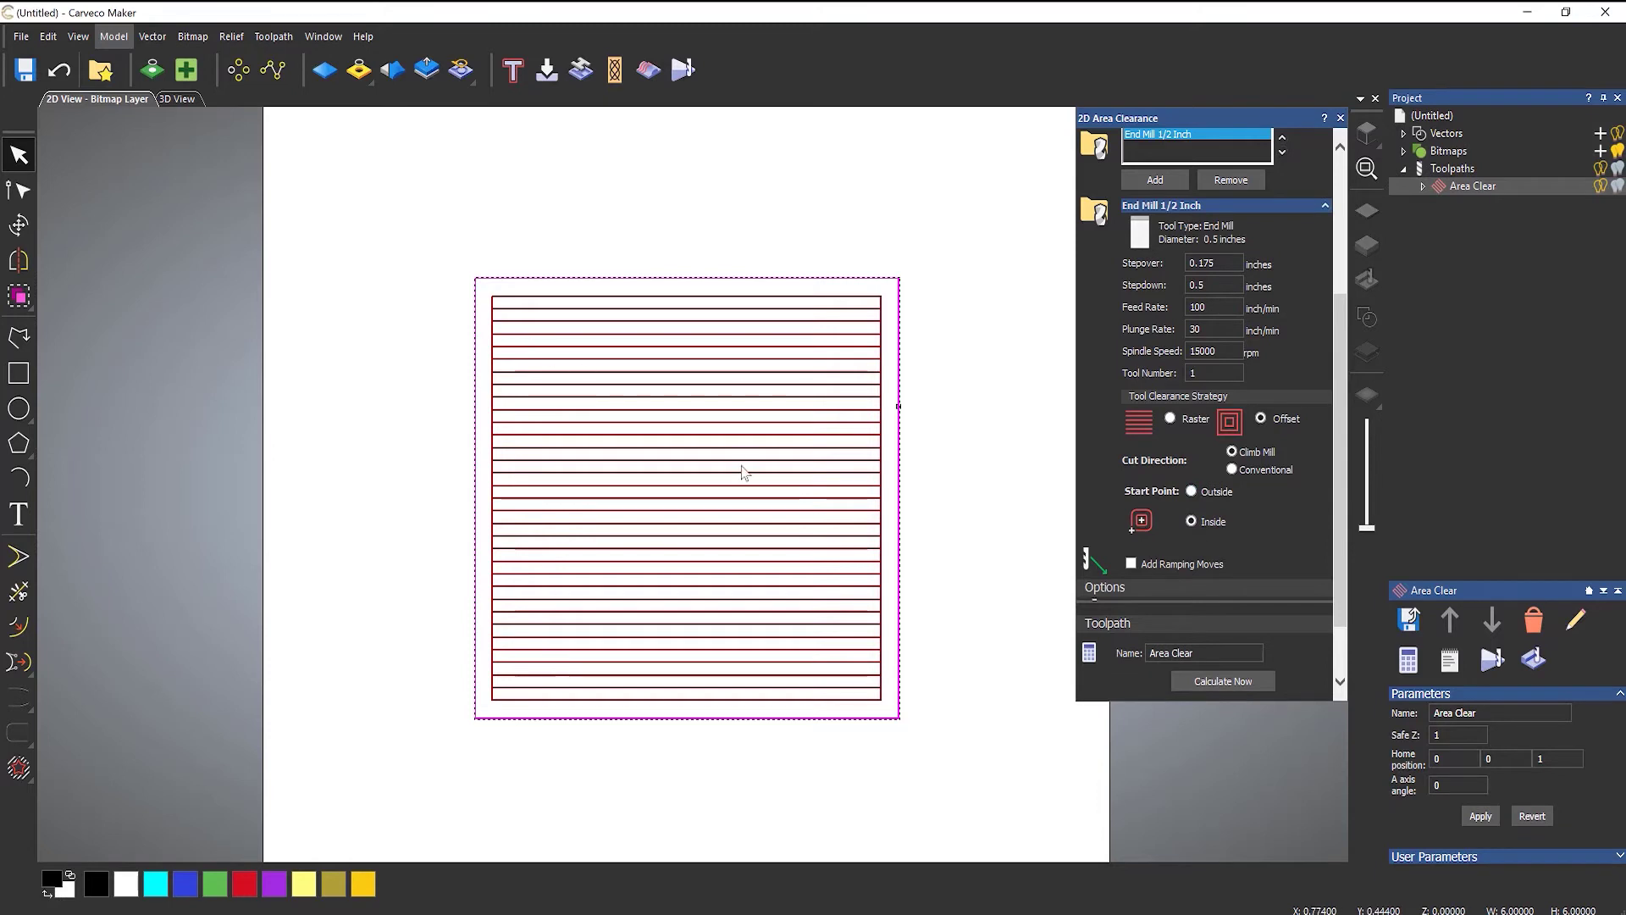
click(1236, 680)
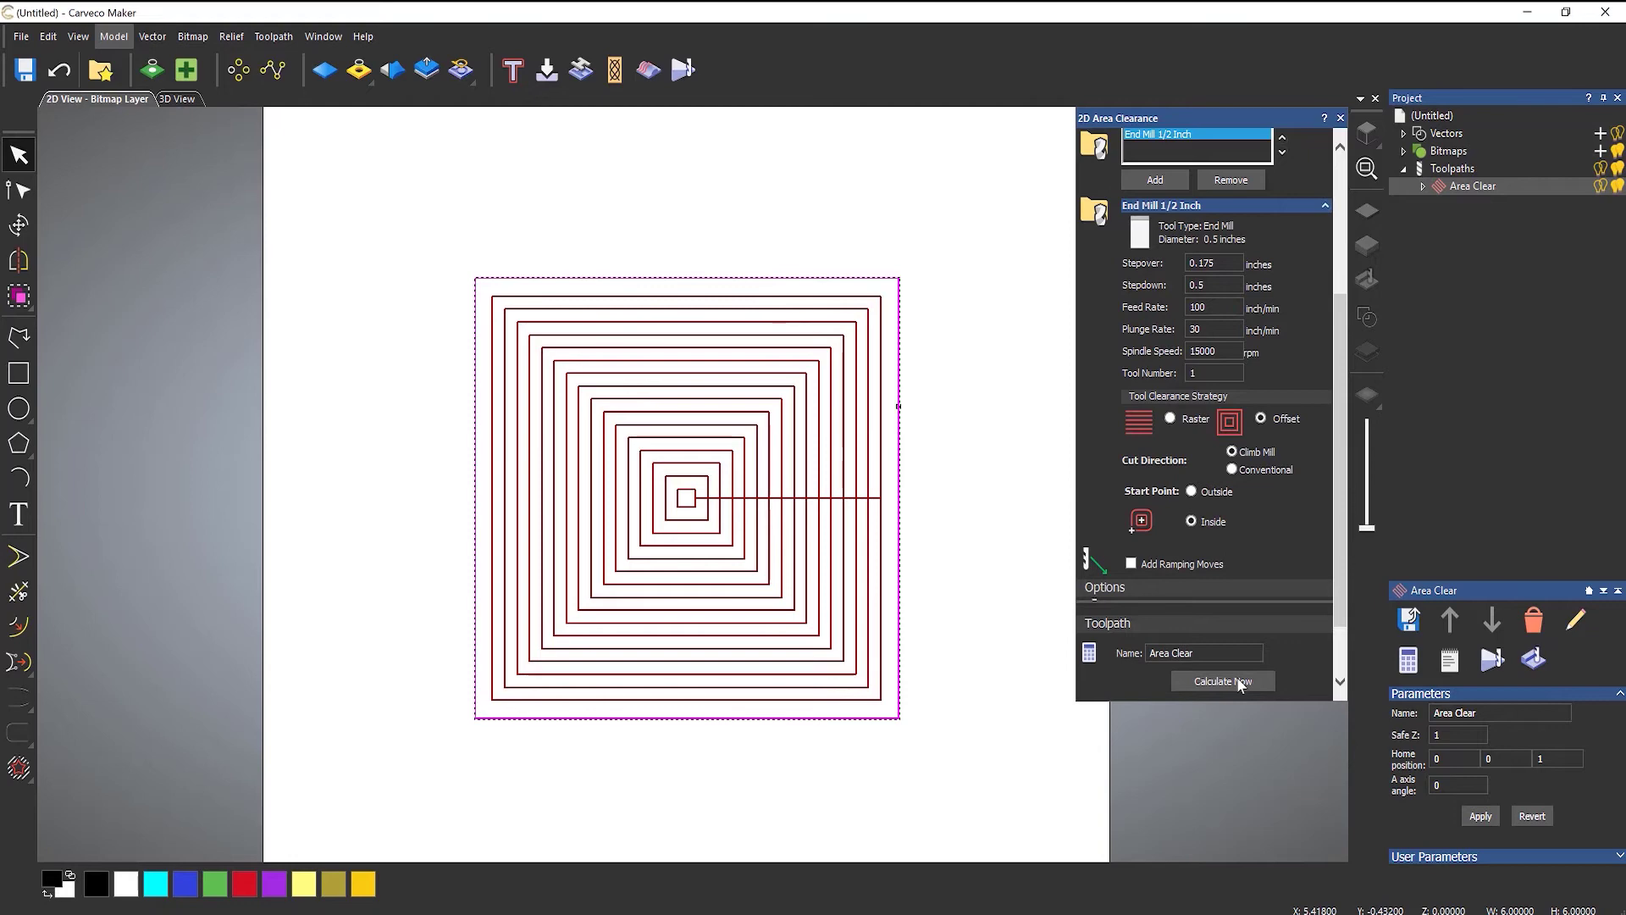
drag(1343, 477, 1343, 337)
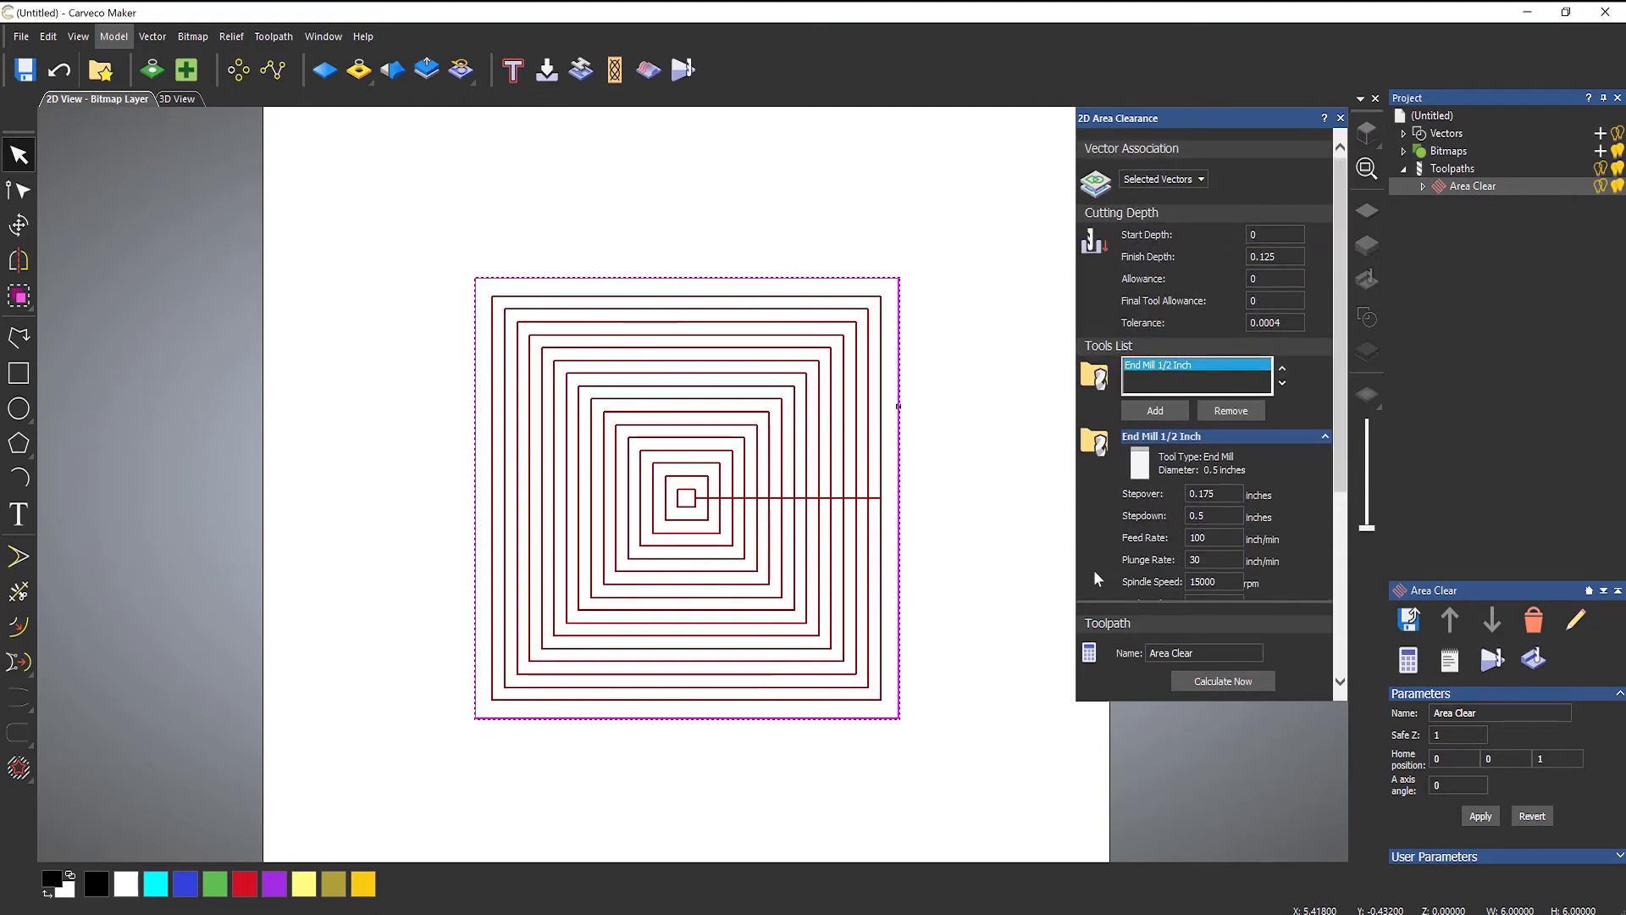
scroll(1095, 569, down, 3)
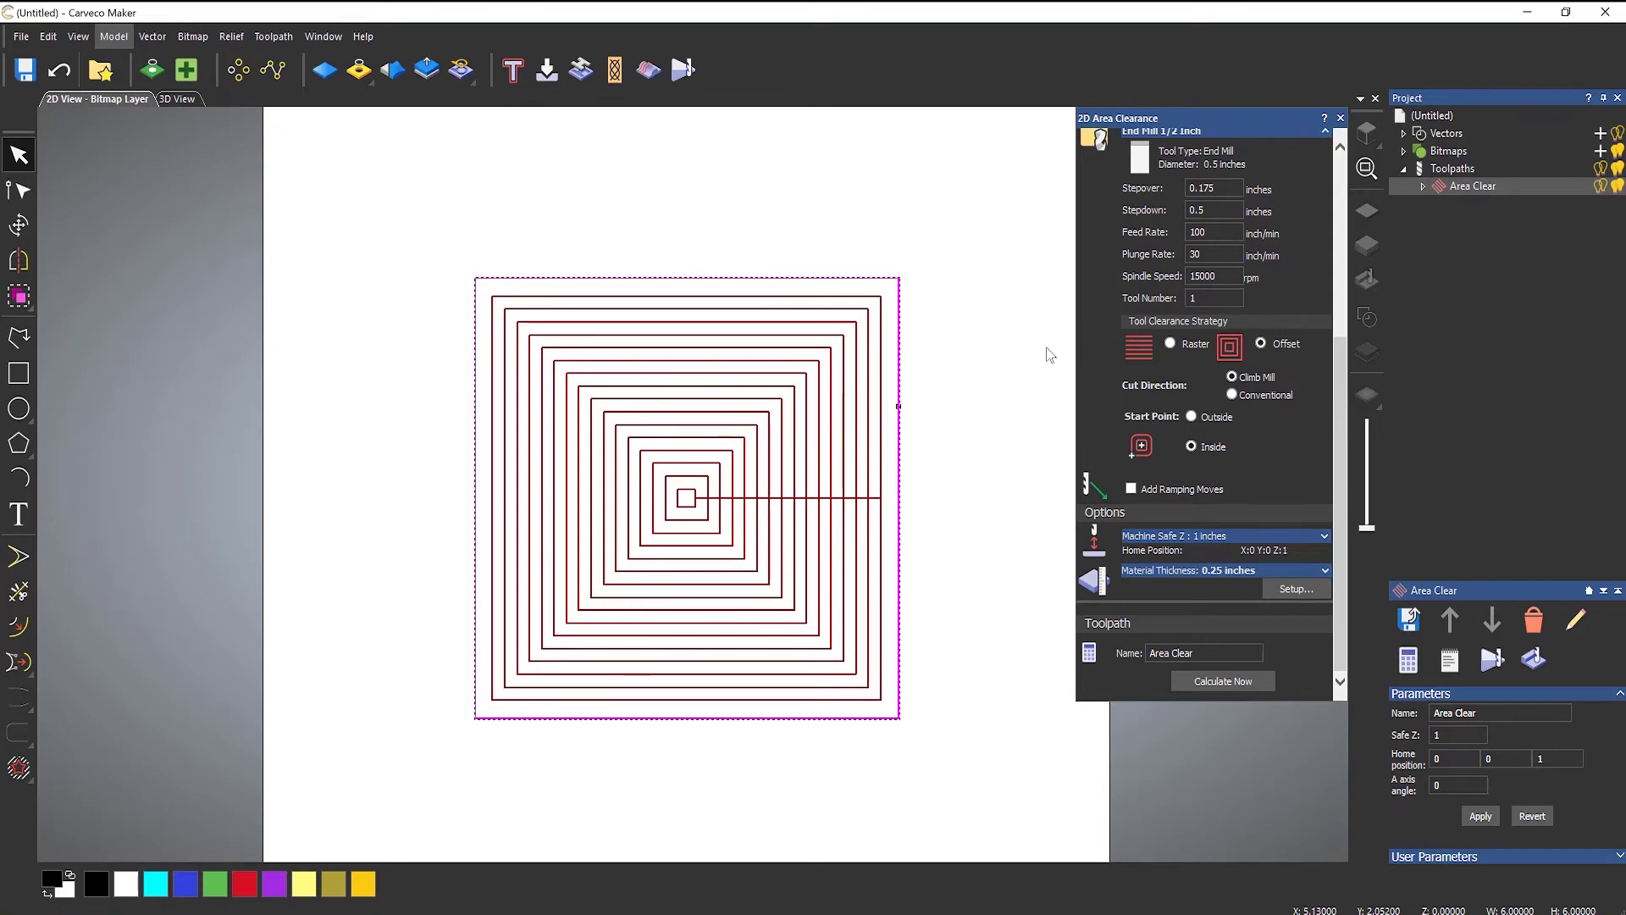
- Hide the toolpath, draw a circle of about 2.87 radius at the origin, then select it with the square
click(1600, 169)
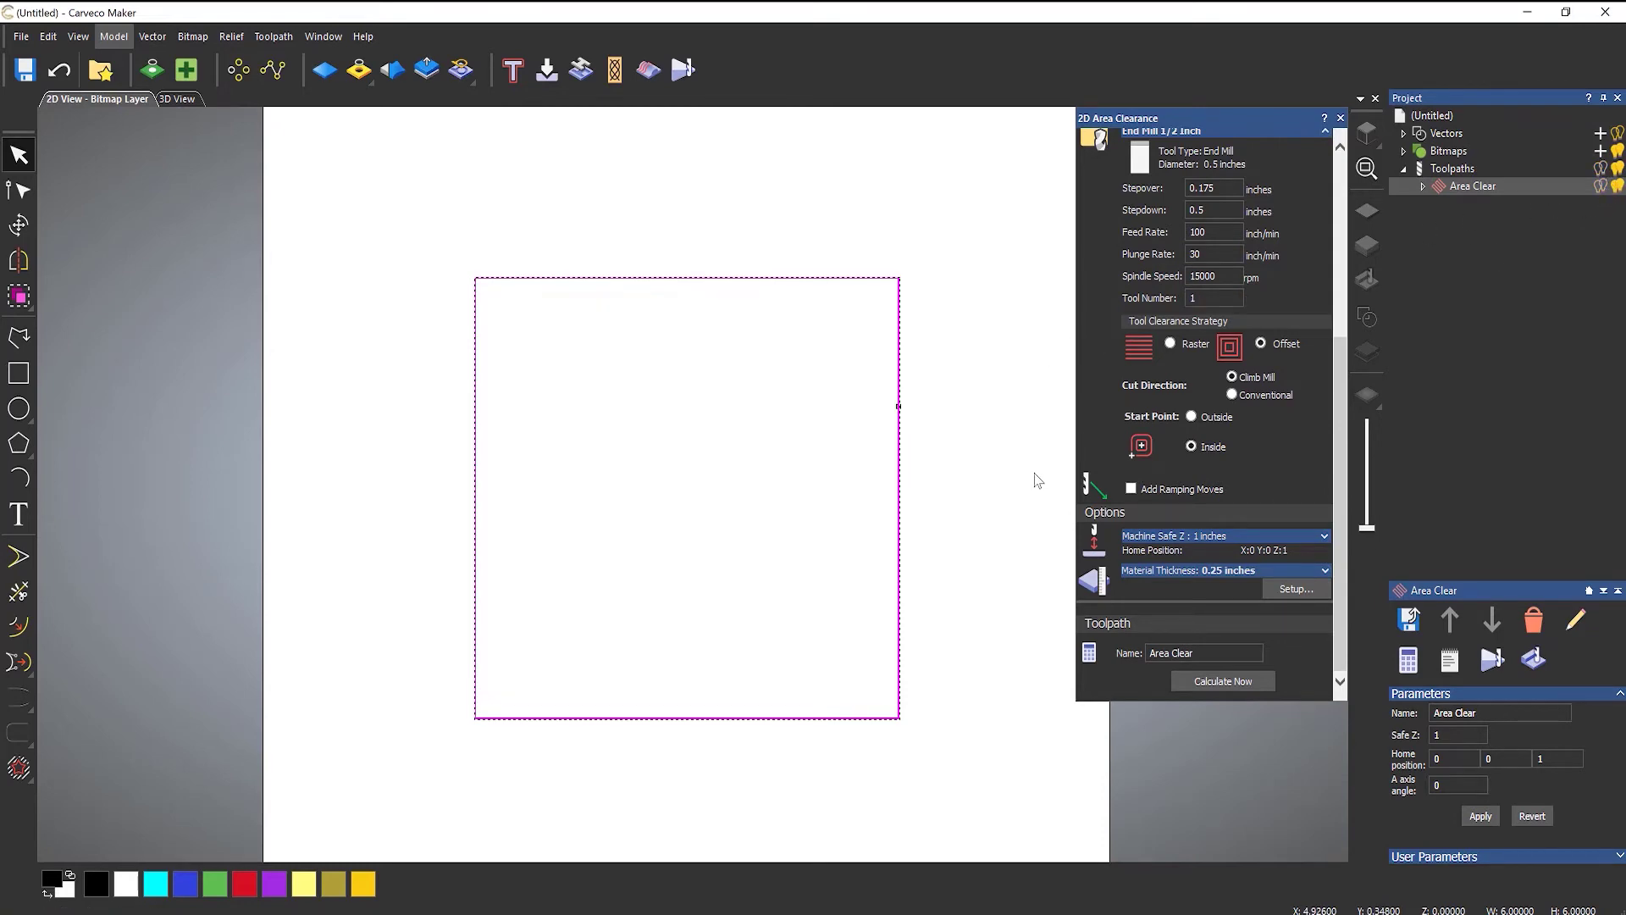
click(708, 480)
click(19, 413)
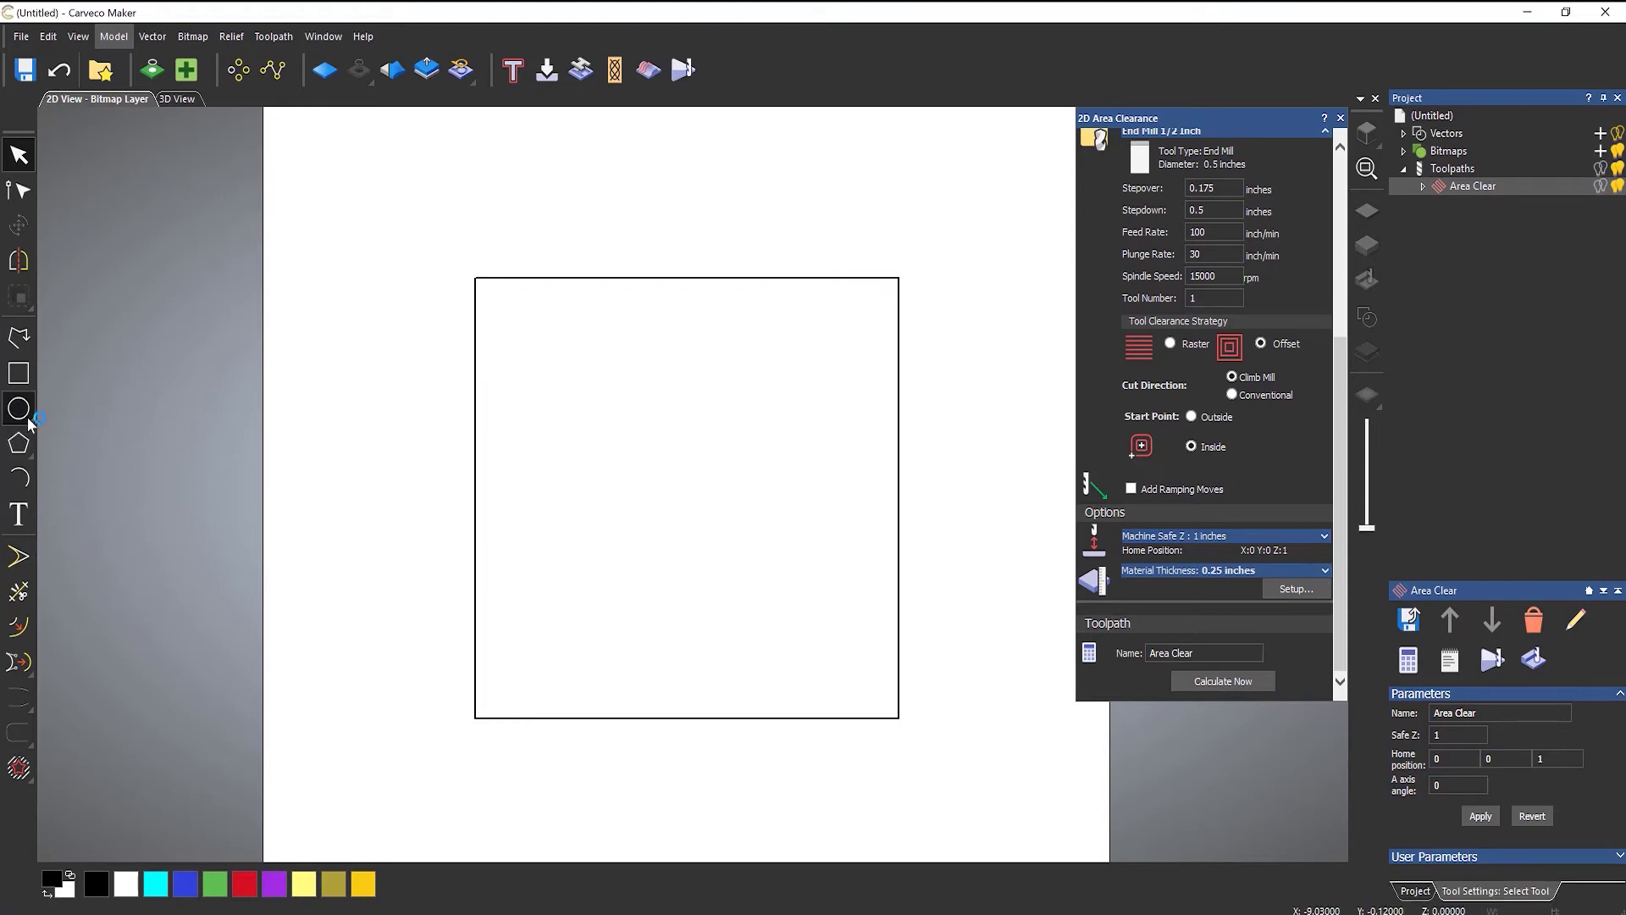
drag(755, 557, 830, 650)
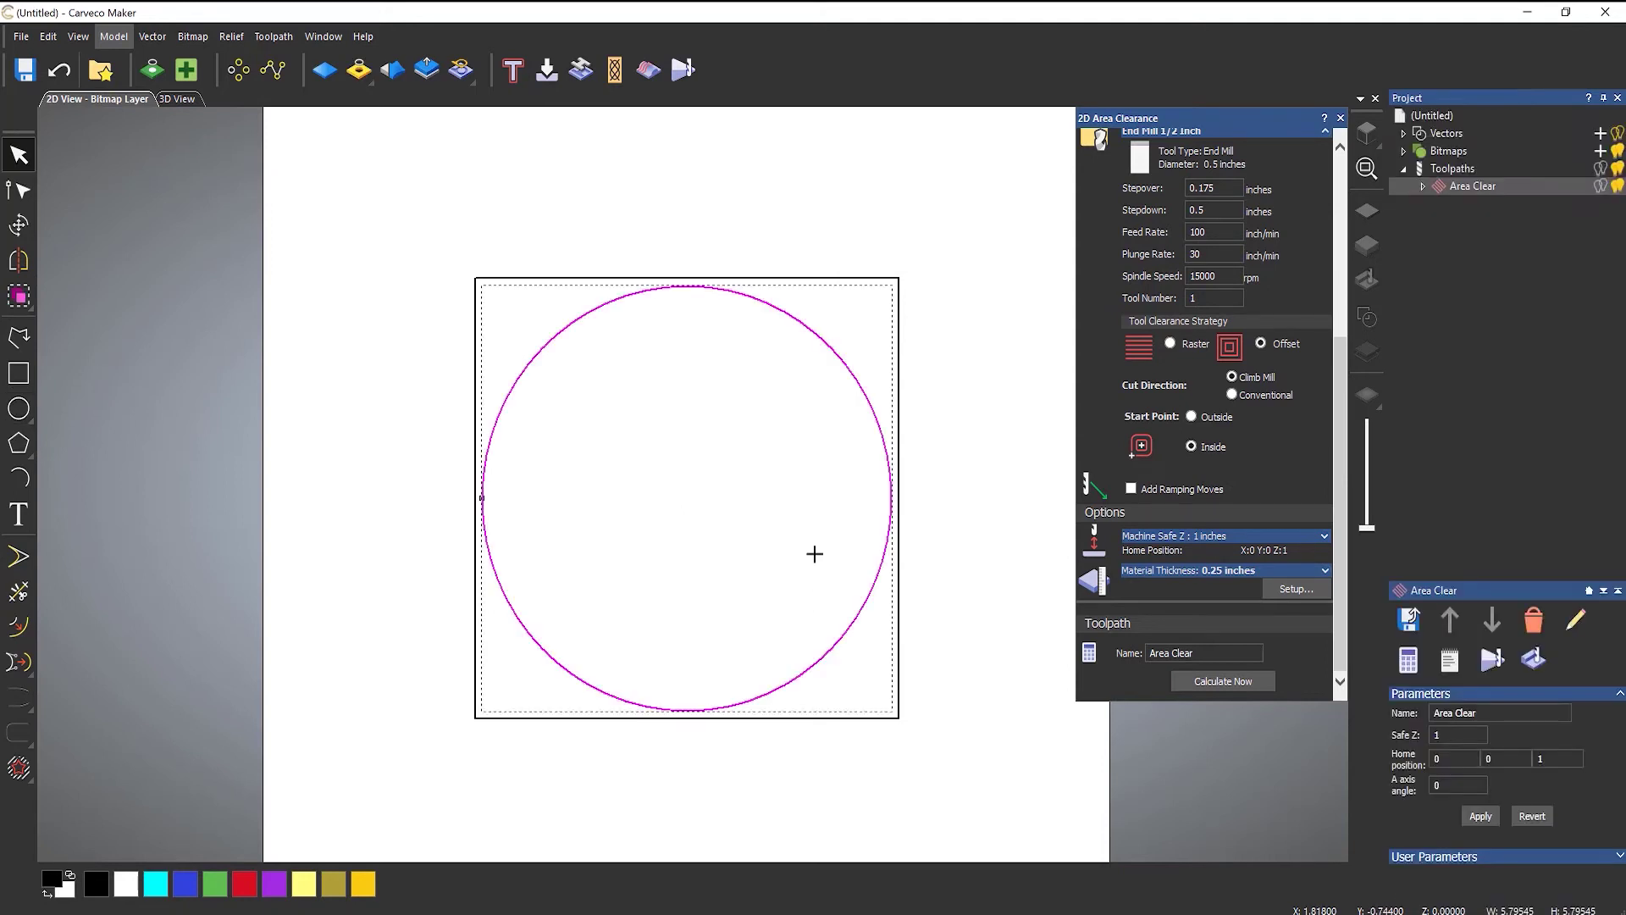
key(Return)
click(809, 525)
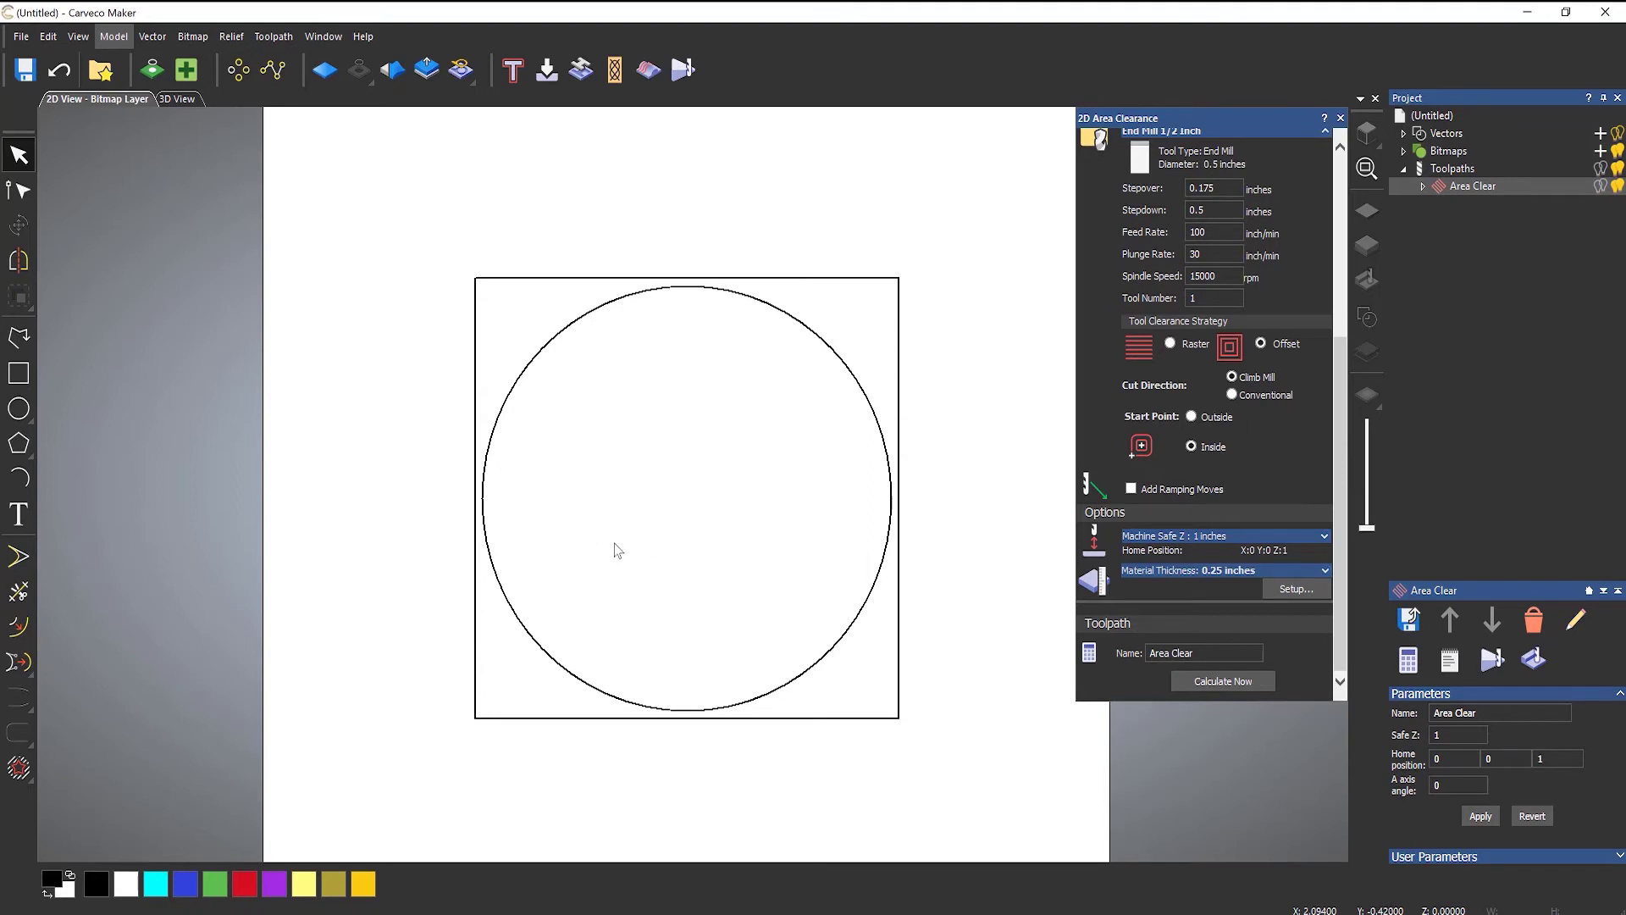
drag(620, 501, 457, 675)
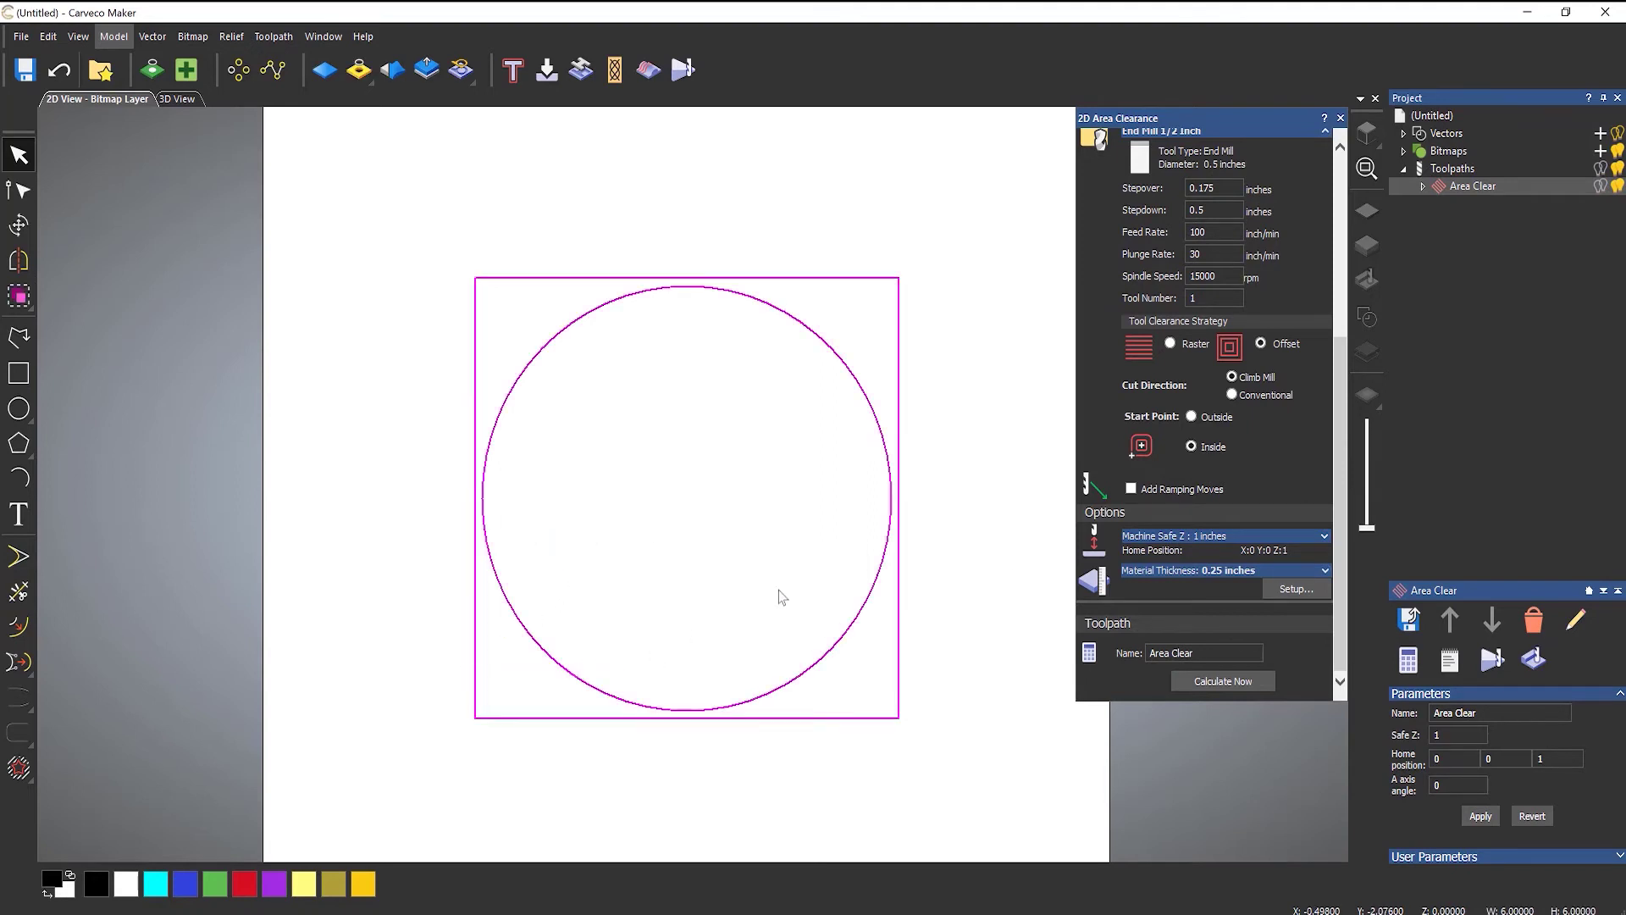
- Recalculate the corner clearing between circle and square, then simulate and orbit the carved block
click(1220, 681)
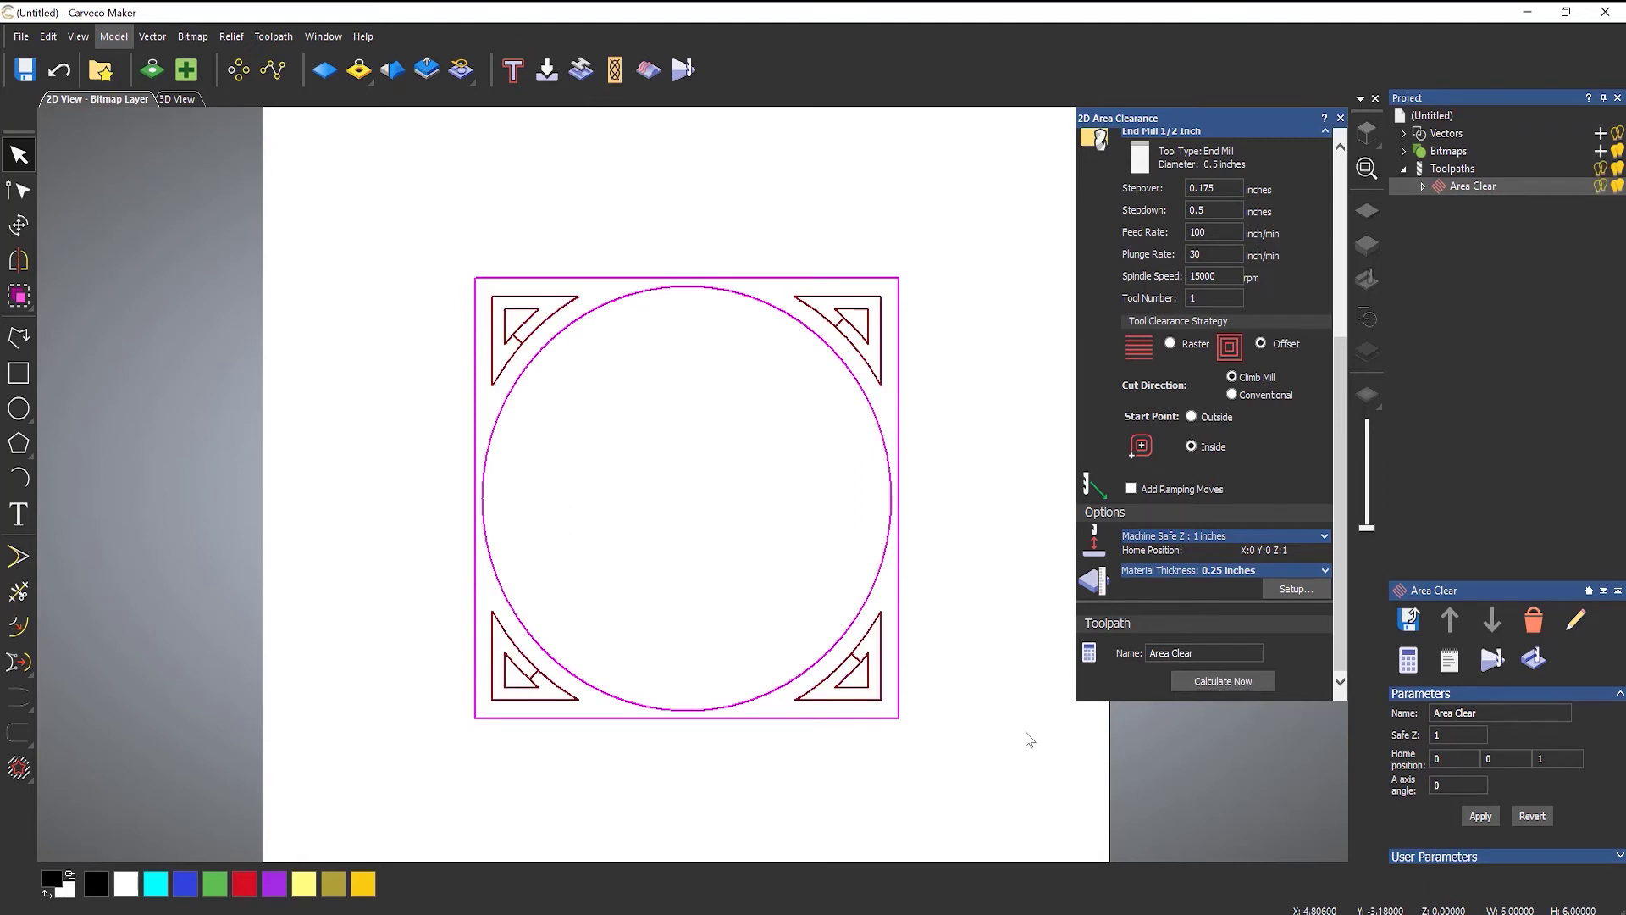
right_click(1447, 183)
click(1521, 373)
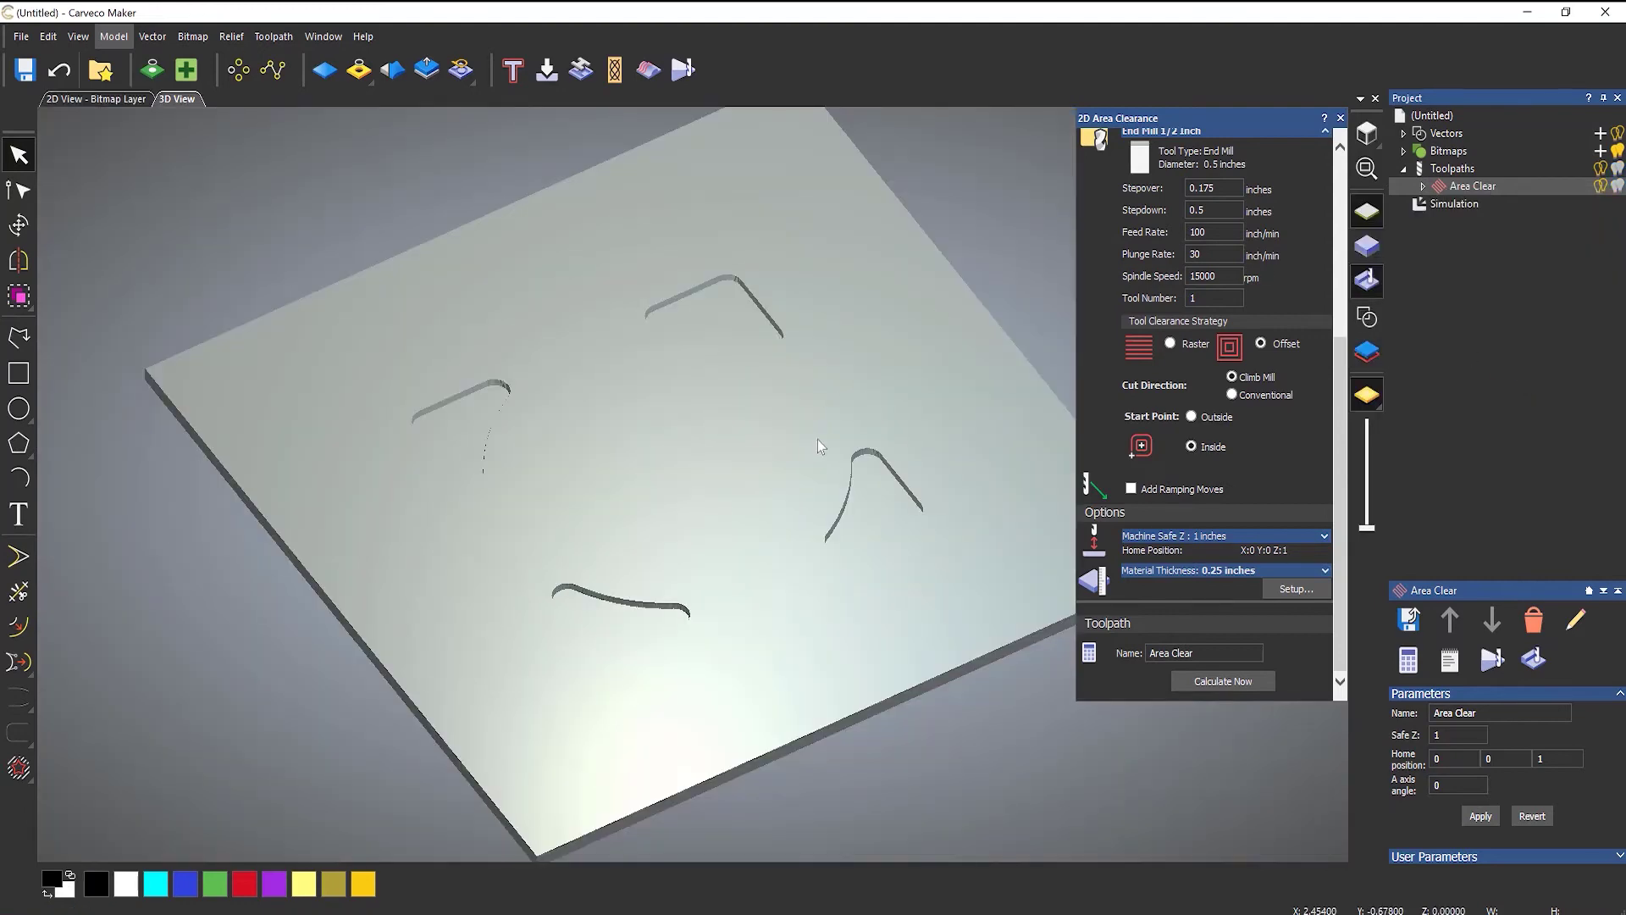
mouse_move(809, 445)
mouse_down()
mouse_move(761, 608)
mouse_move(737, 583)
mouse_move(806, 500)
mouse_move(856, 531)
mouse_up()
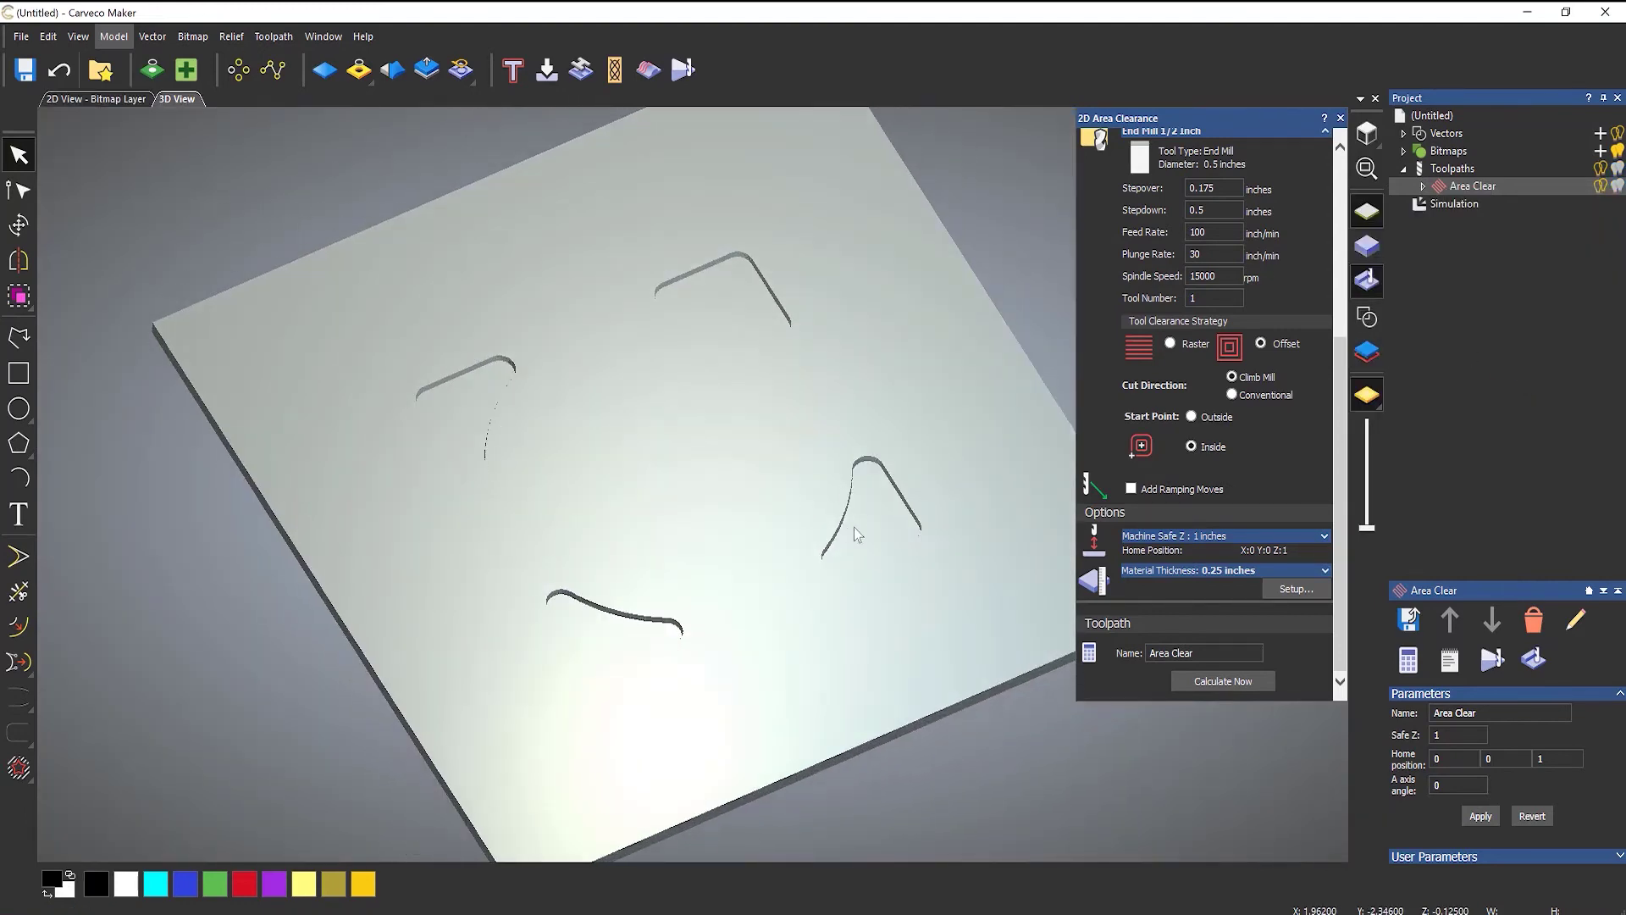
- Return to the 2D View - Bitmap Layer, zoom over the corner passes, and bring the Tools List into view
click(100, 98)
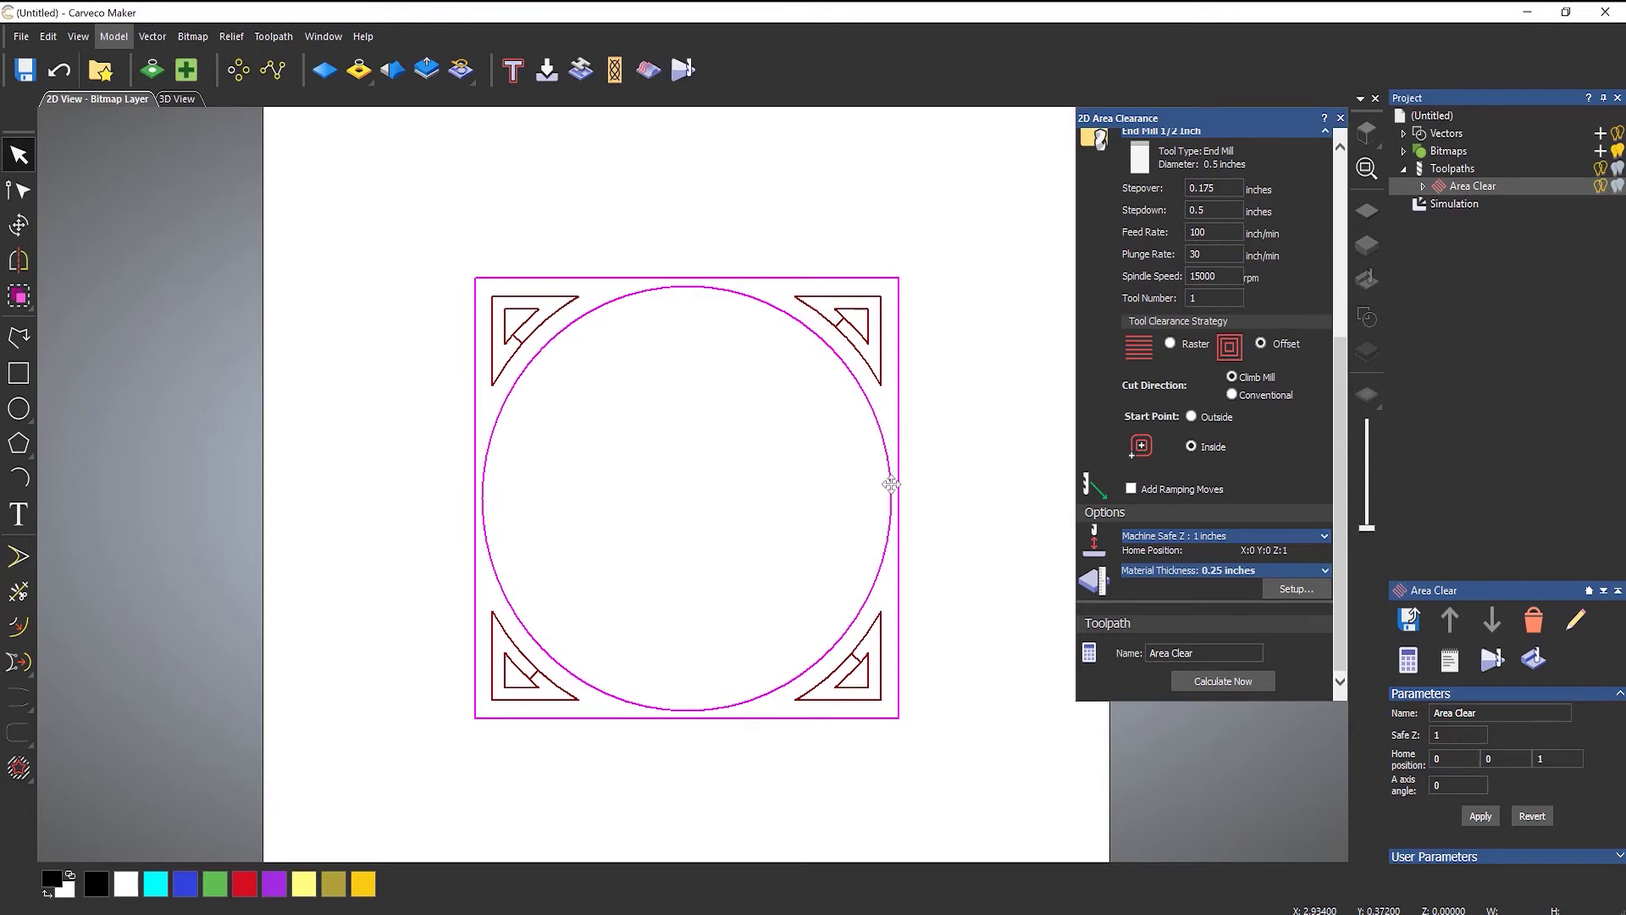
scroll(900, 508, up, 2)
scroll(940, 490, up, 2)
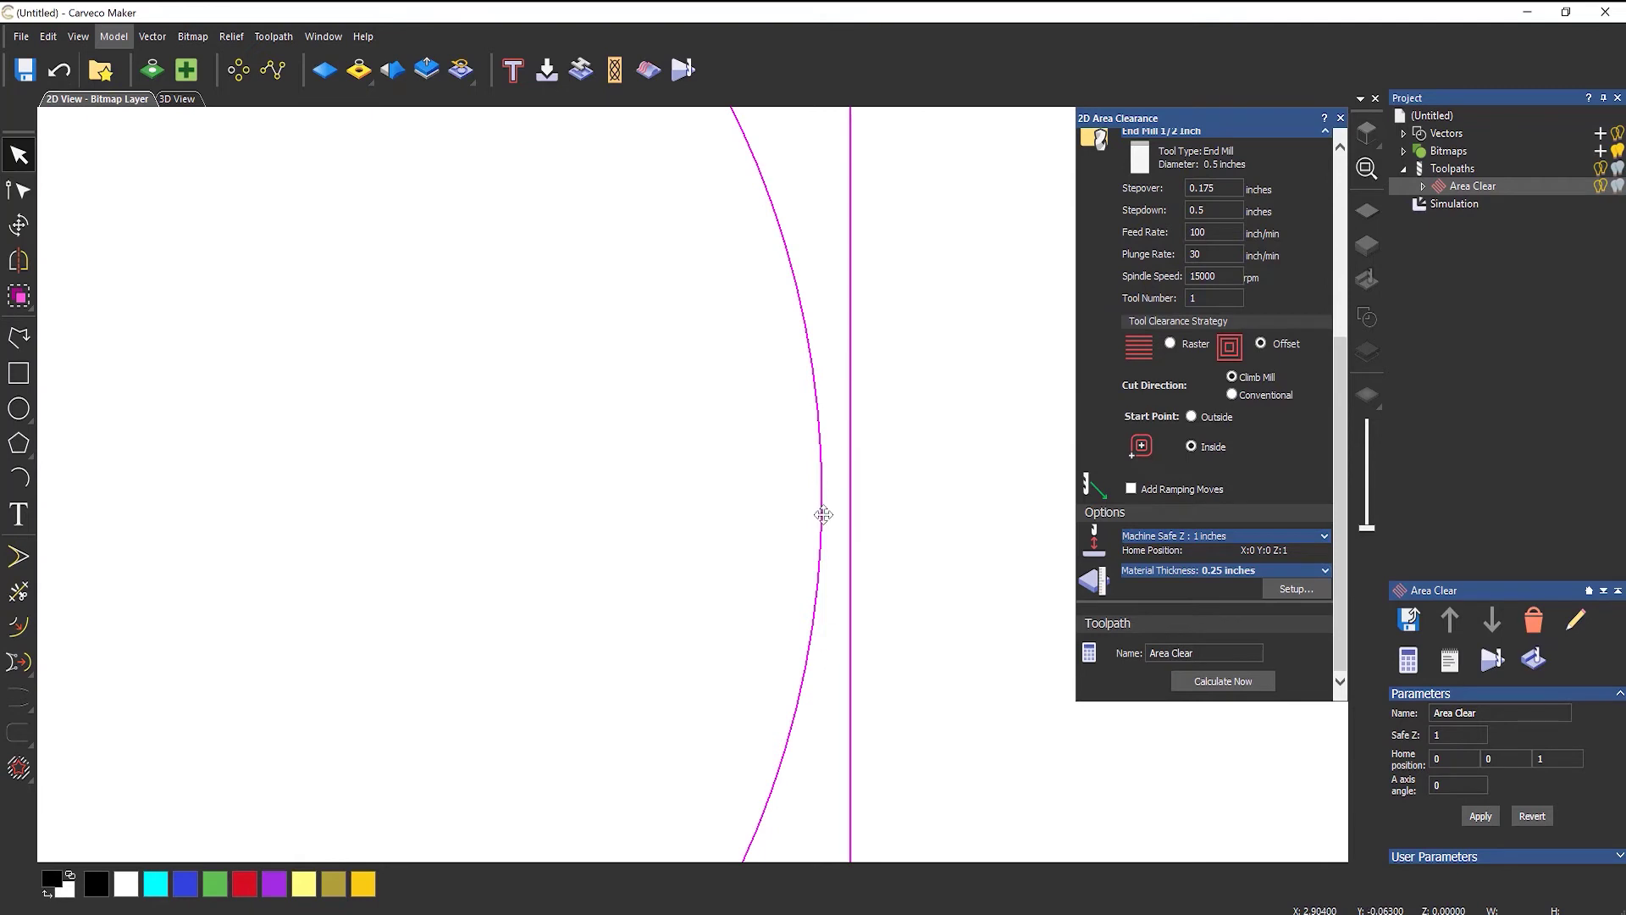
scroll(813, 513, down, 5)
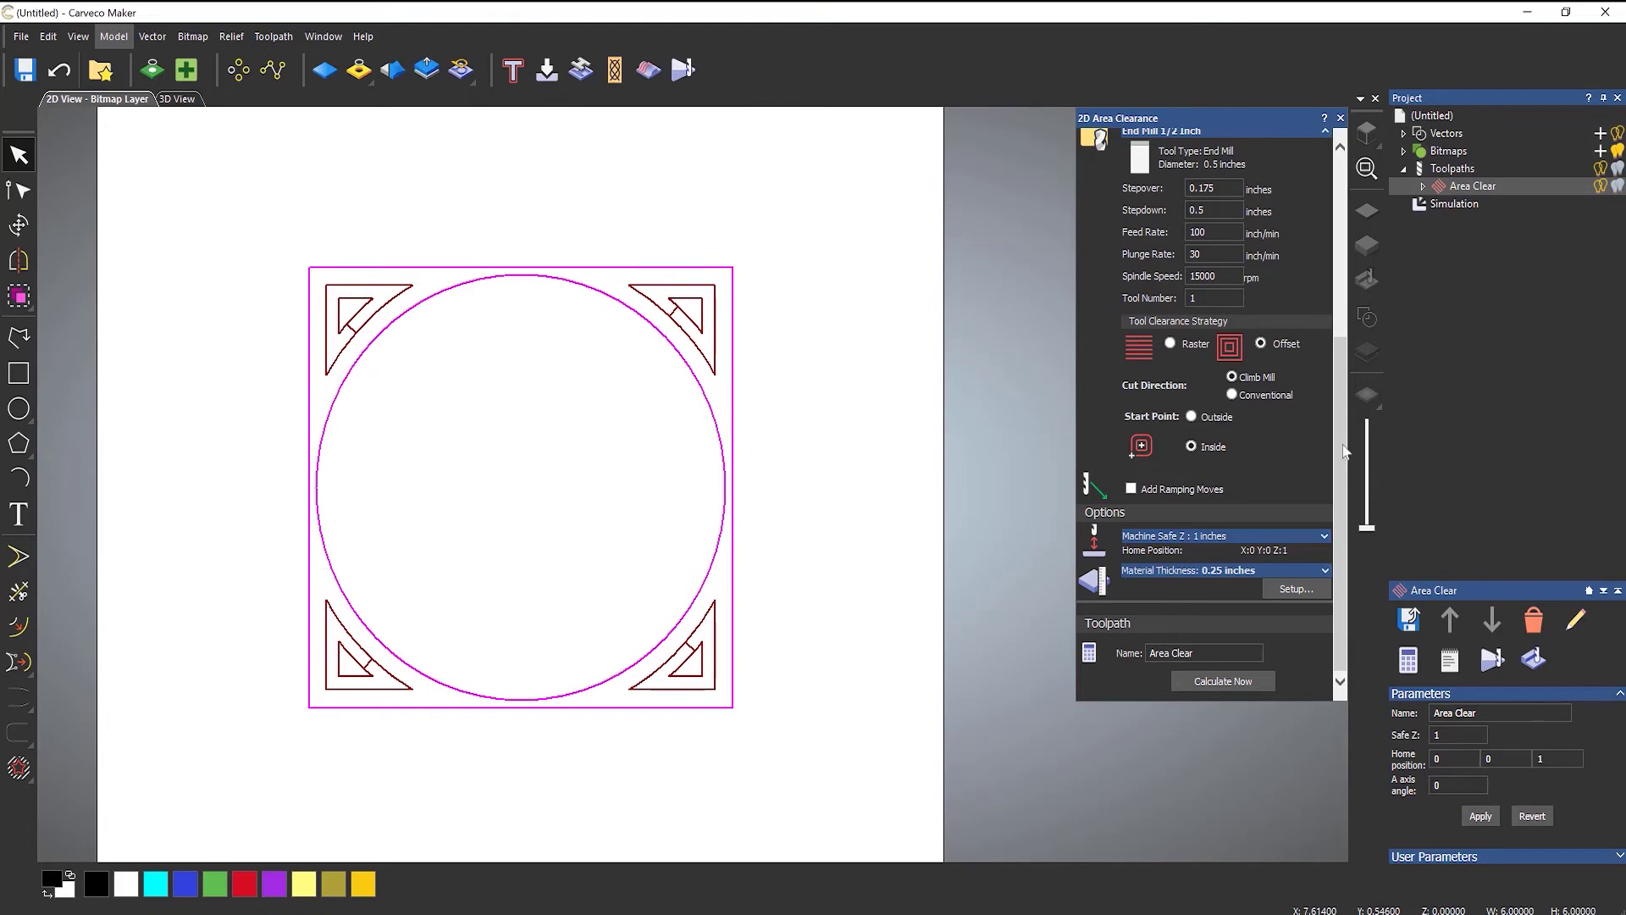
drag(1344, 451, 1336, 230)
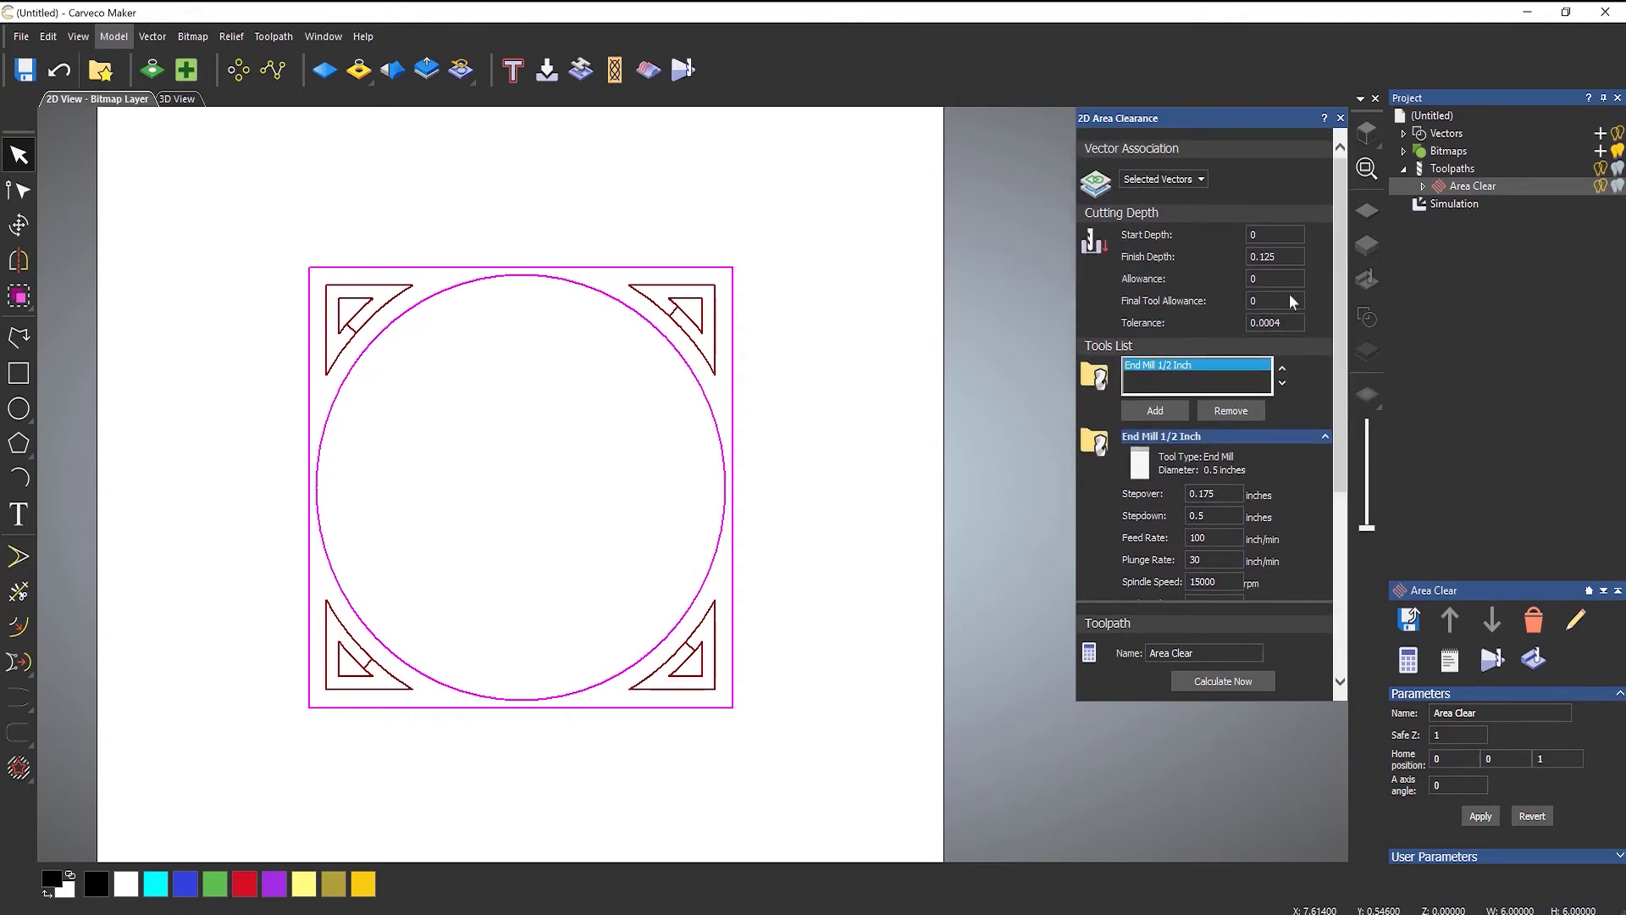
- Add End Mill 1/4 Inch from the Tool Database below End Mill 1/2 Inch
click(1156, 410)
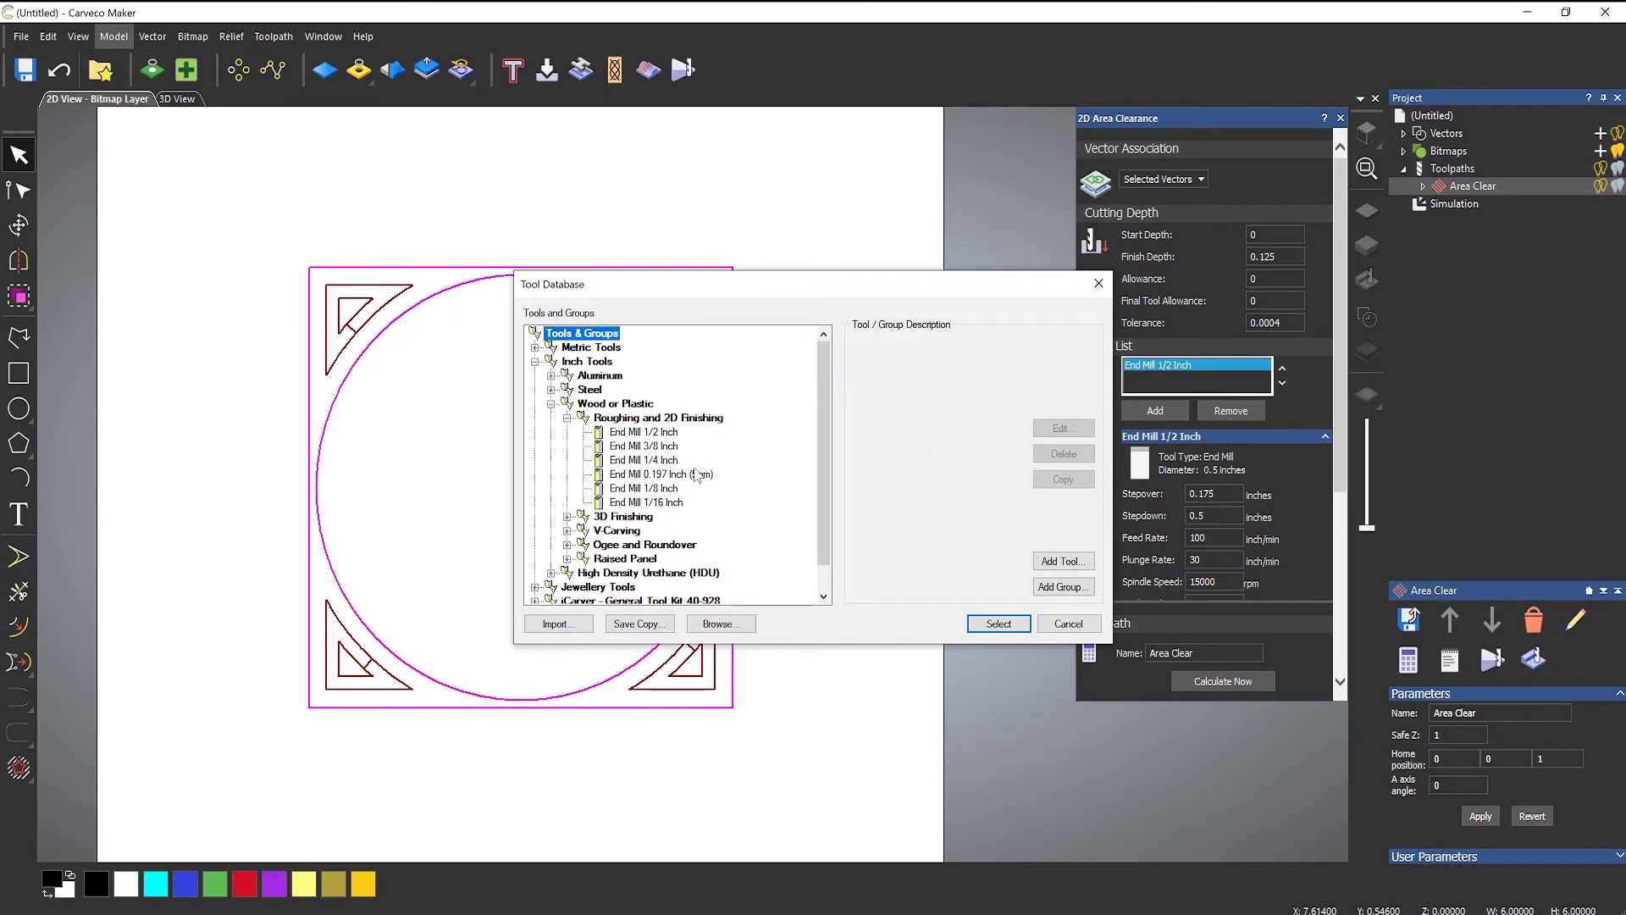
click(666, 461)
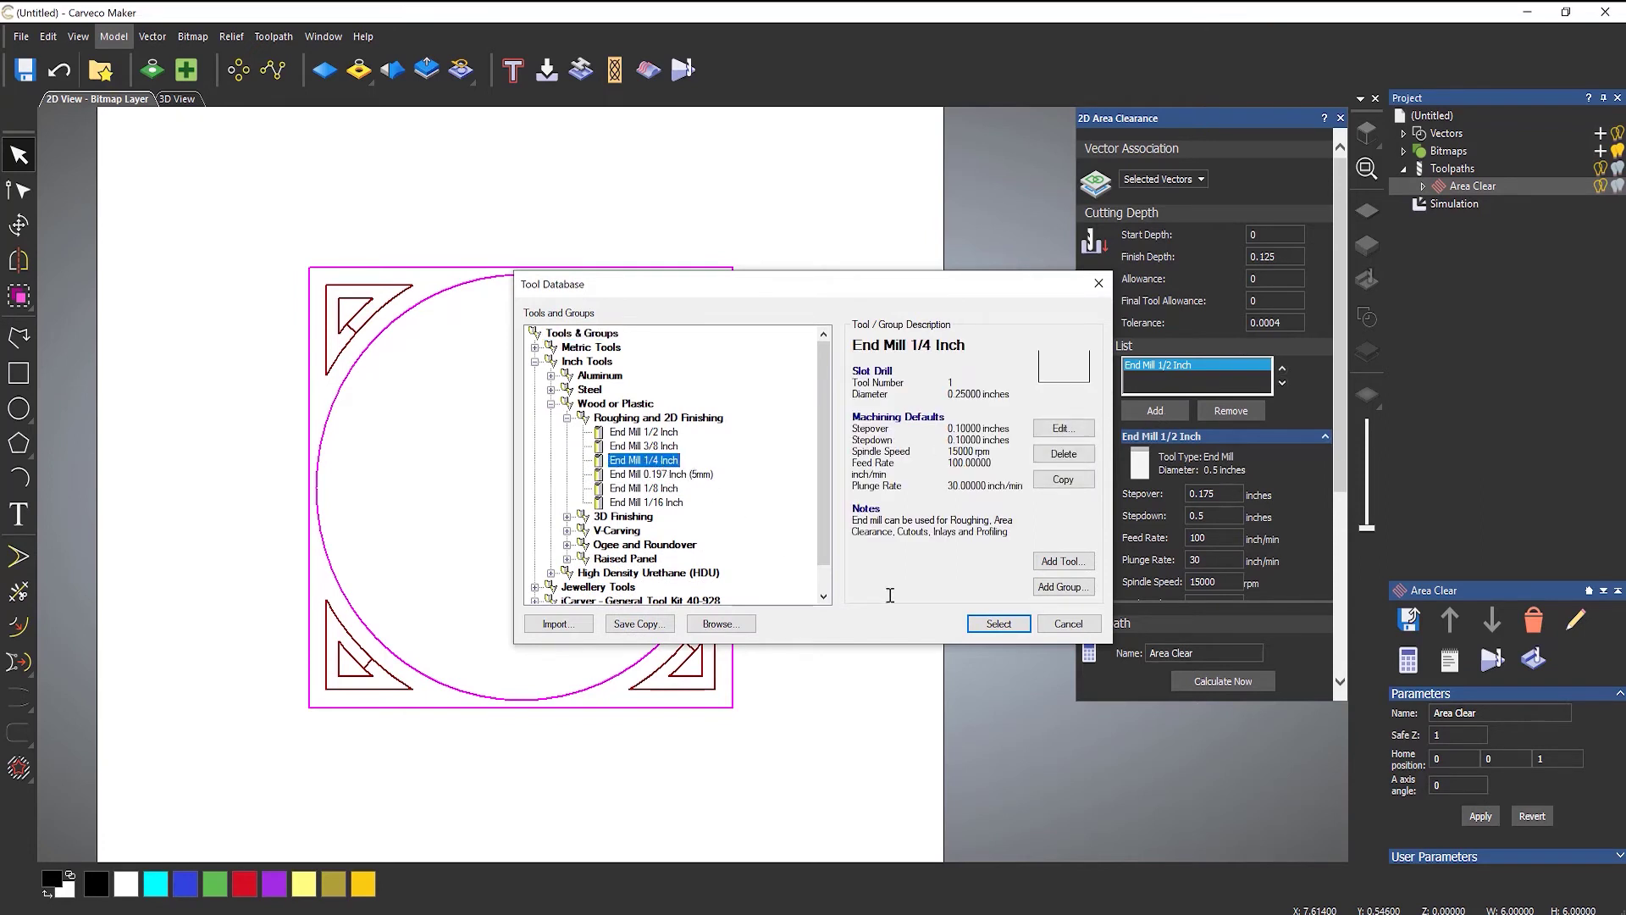
click(992, 625)
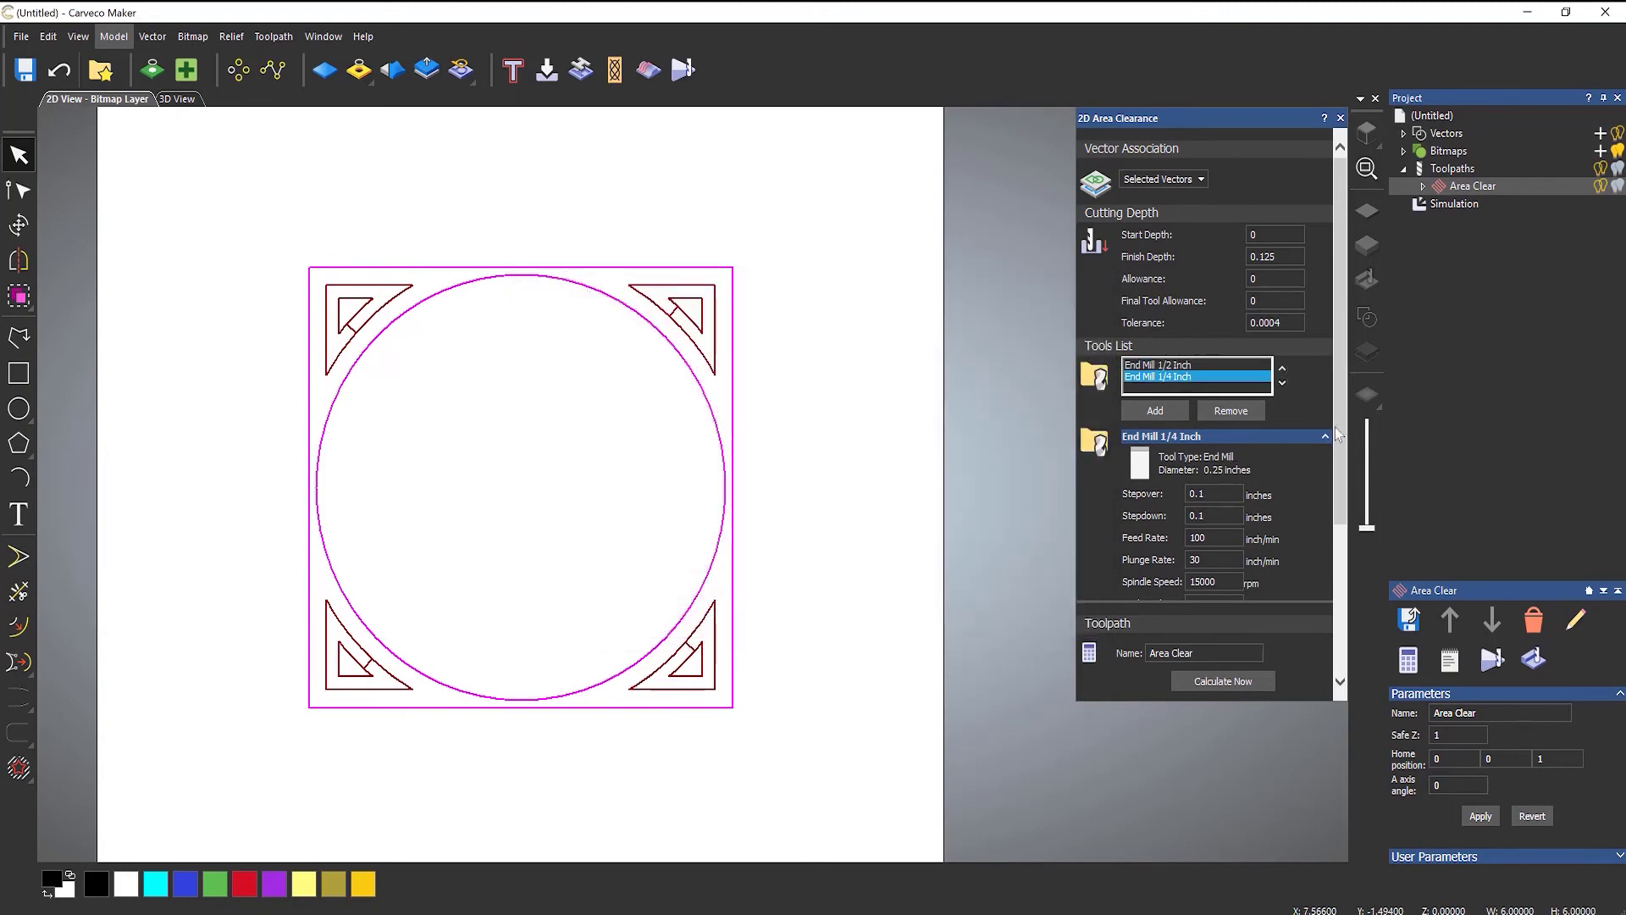
- Set End Mill 1/4 Inch to the Offset tool clearance strategy
drag(1339, 431, 1339, 511)
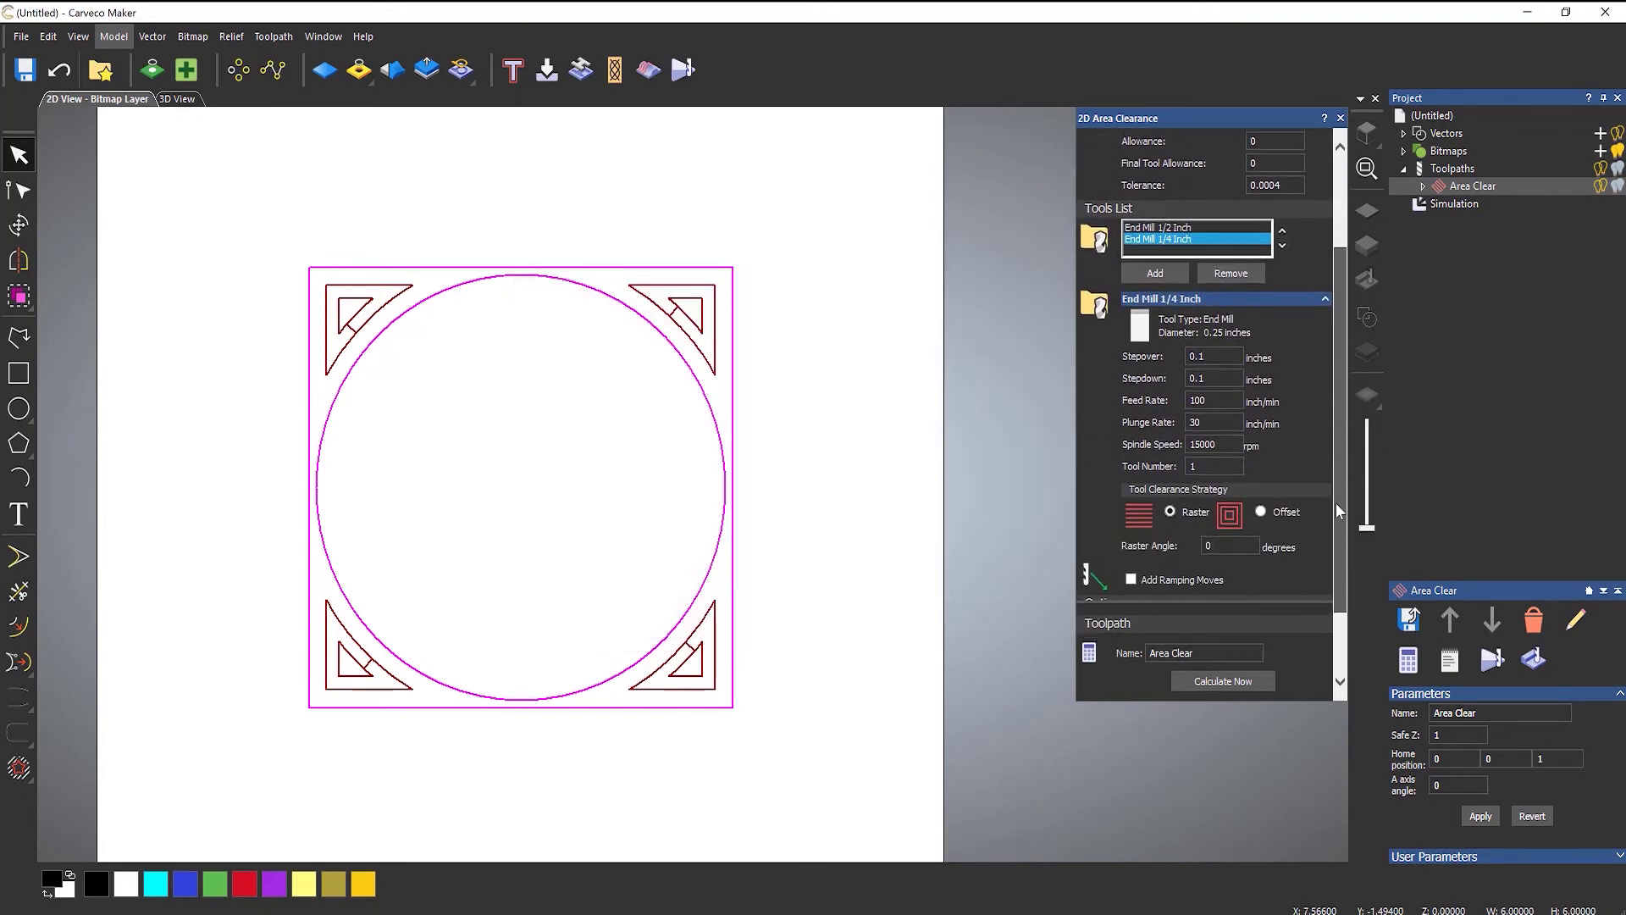
click(1167, 229)
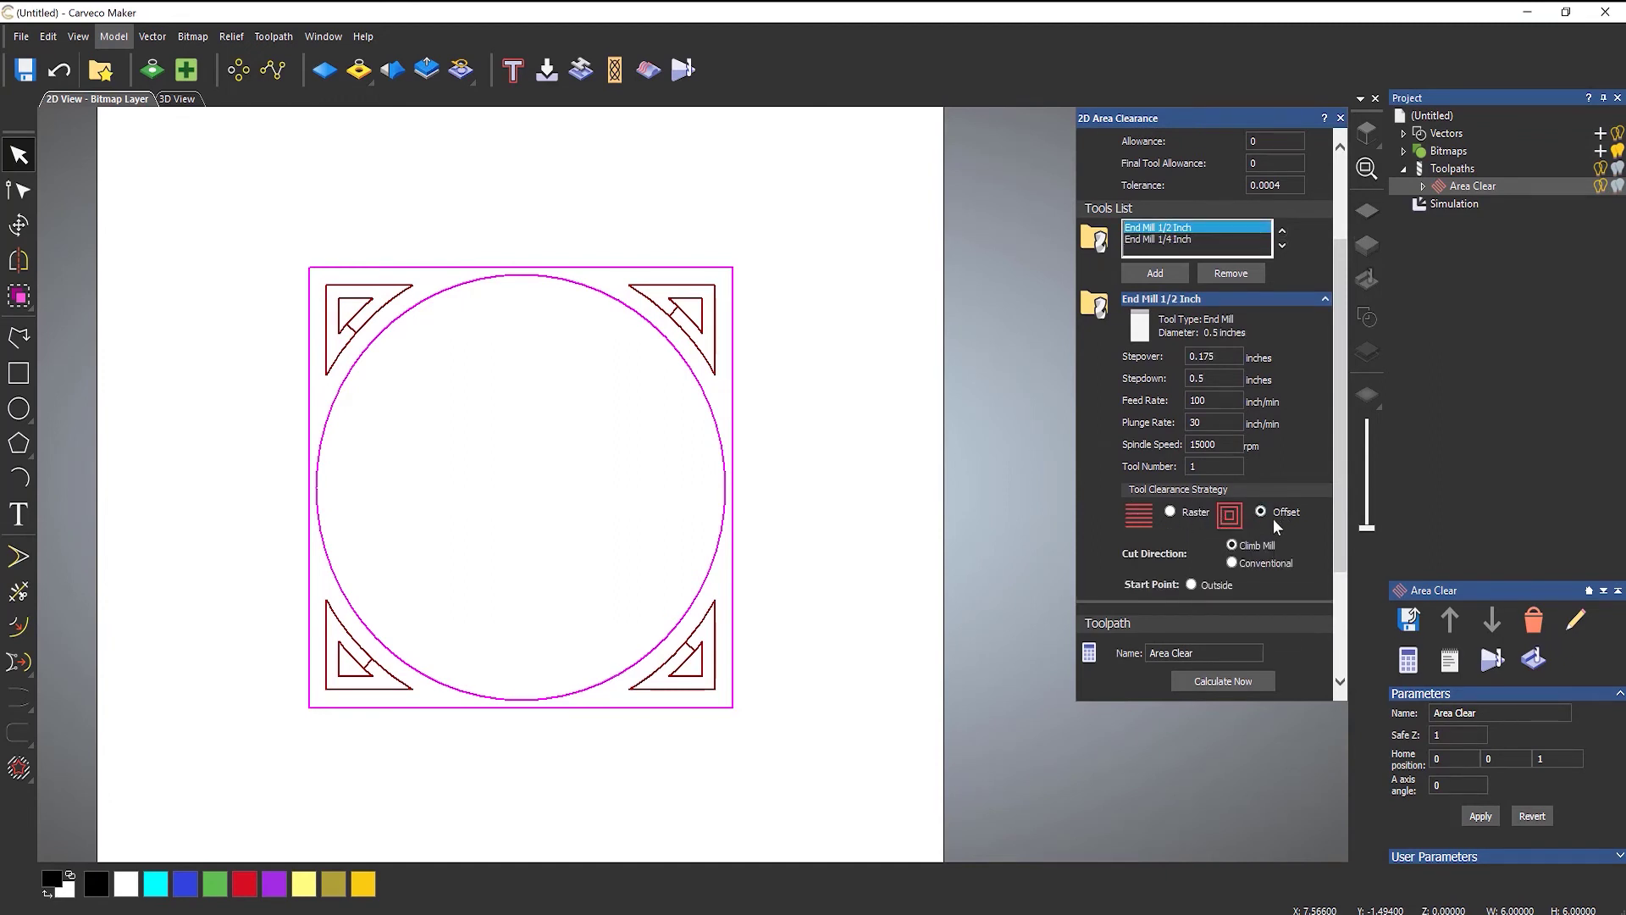
click(1173, 239)
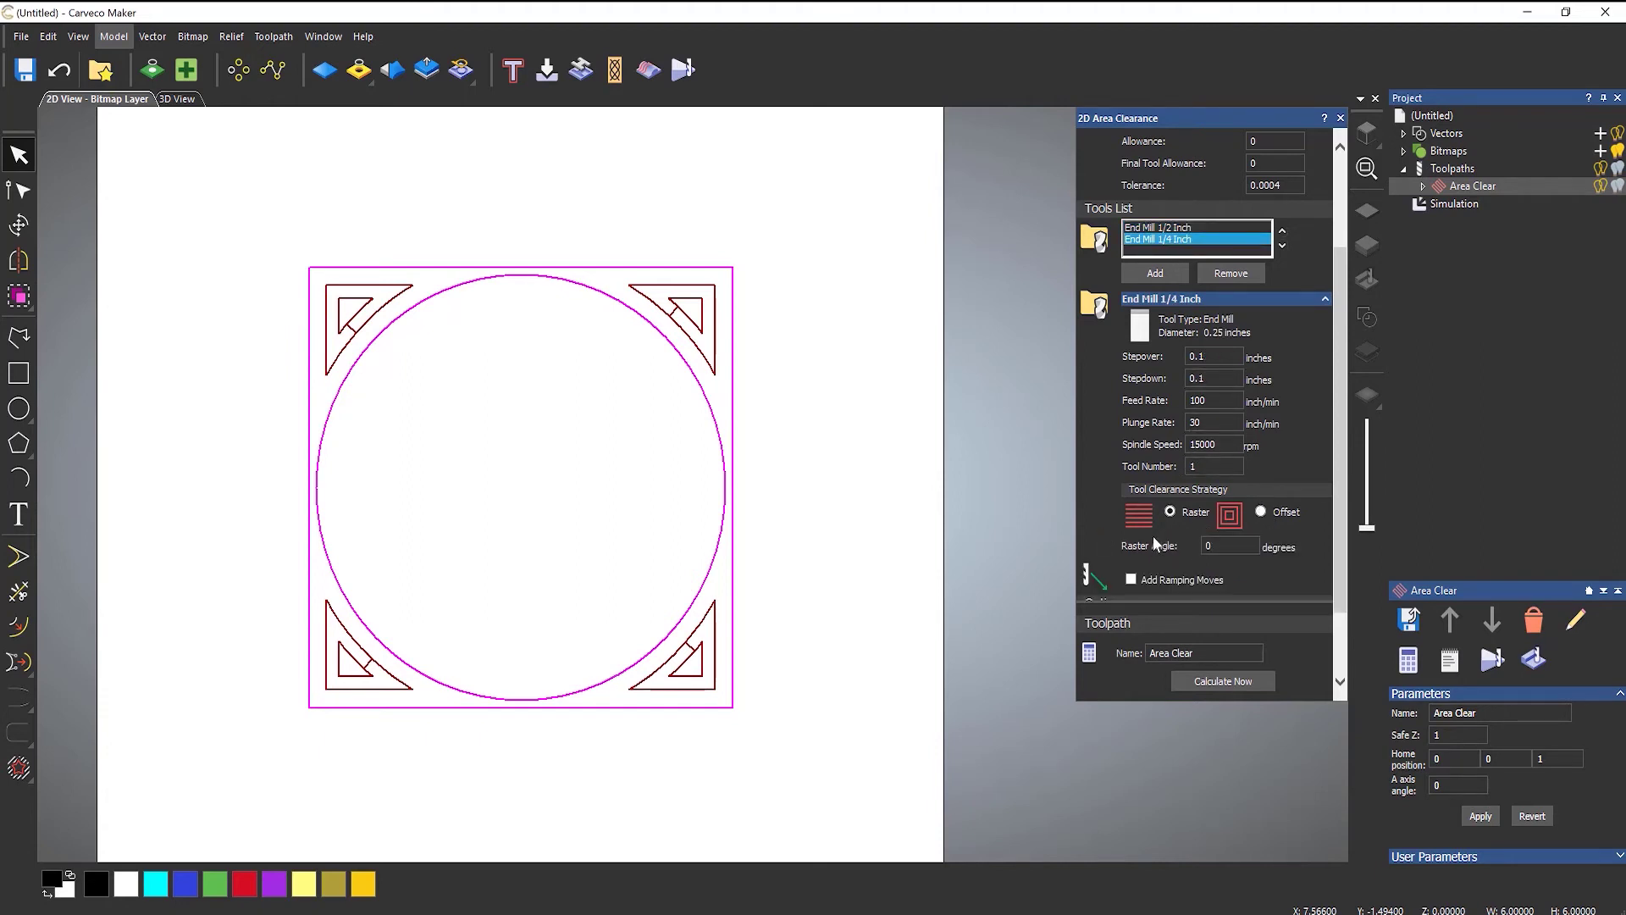
click(1262, 512)
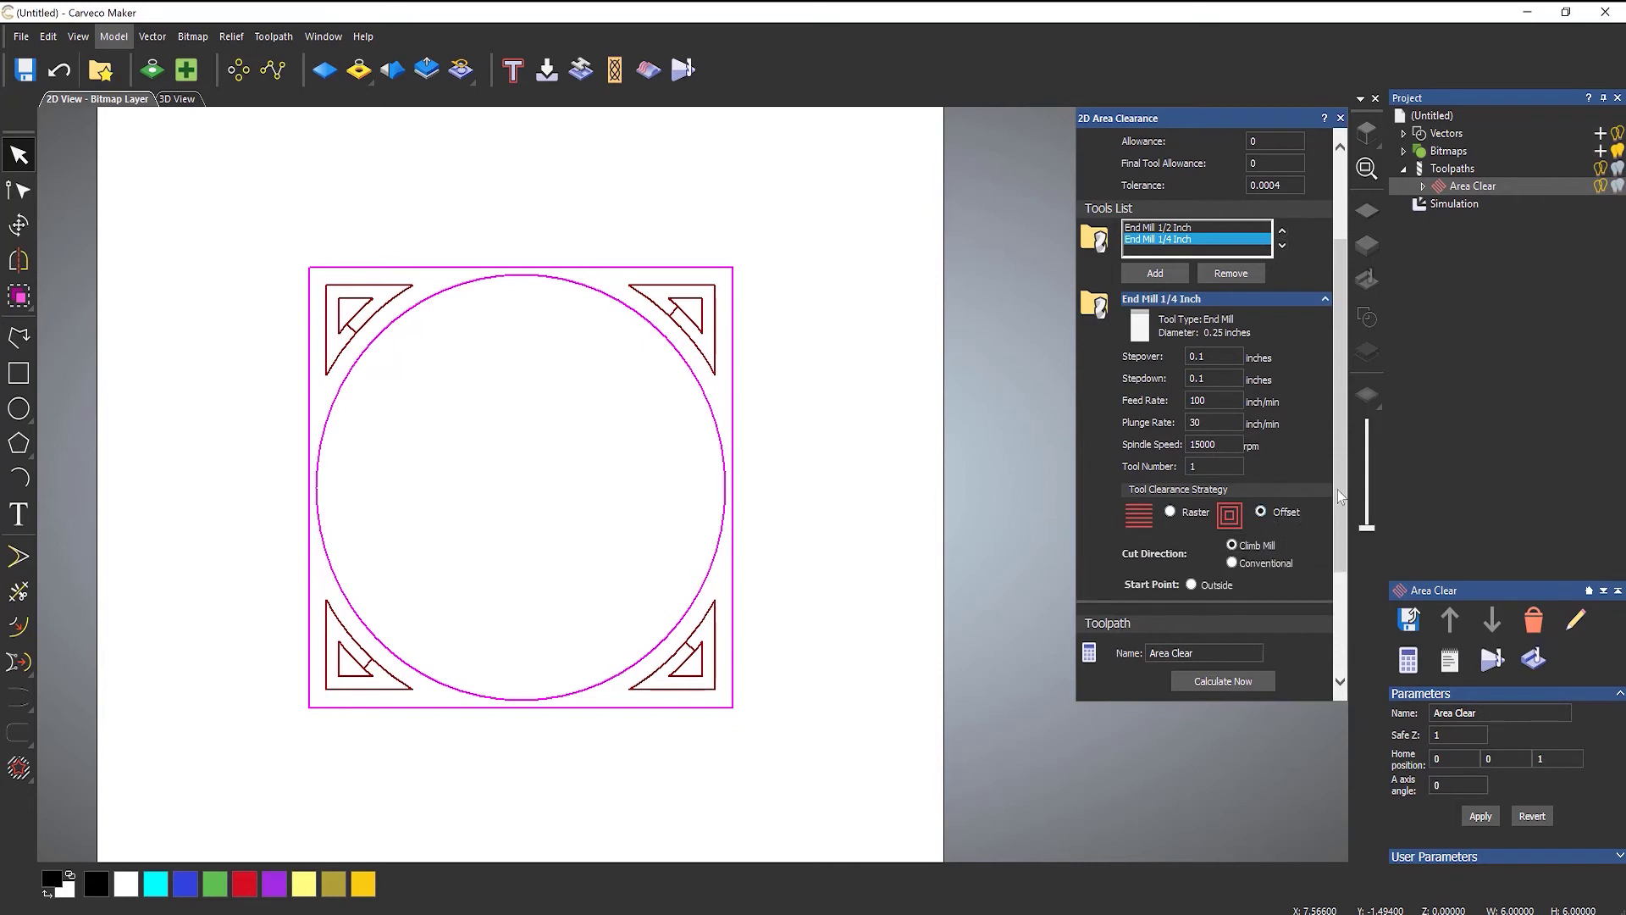
- Recalculate the Area Clear toolpath and zoom in on the new outlines along the square's edges
scroll(1308, 627, down, 3)
click(1228, 681)
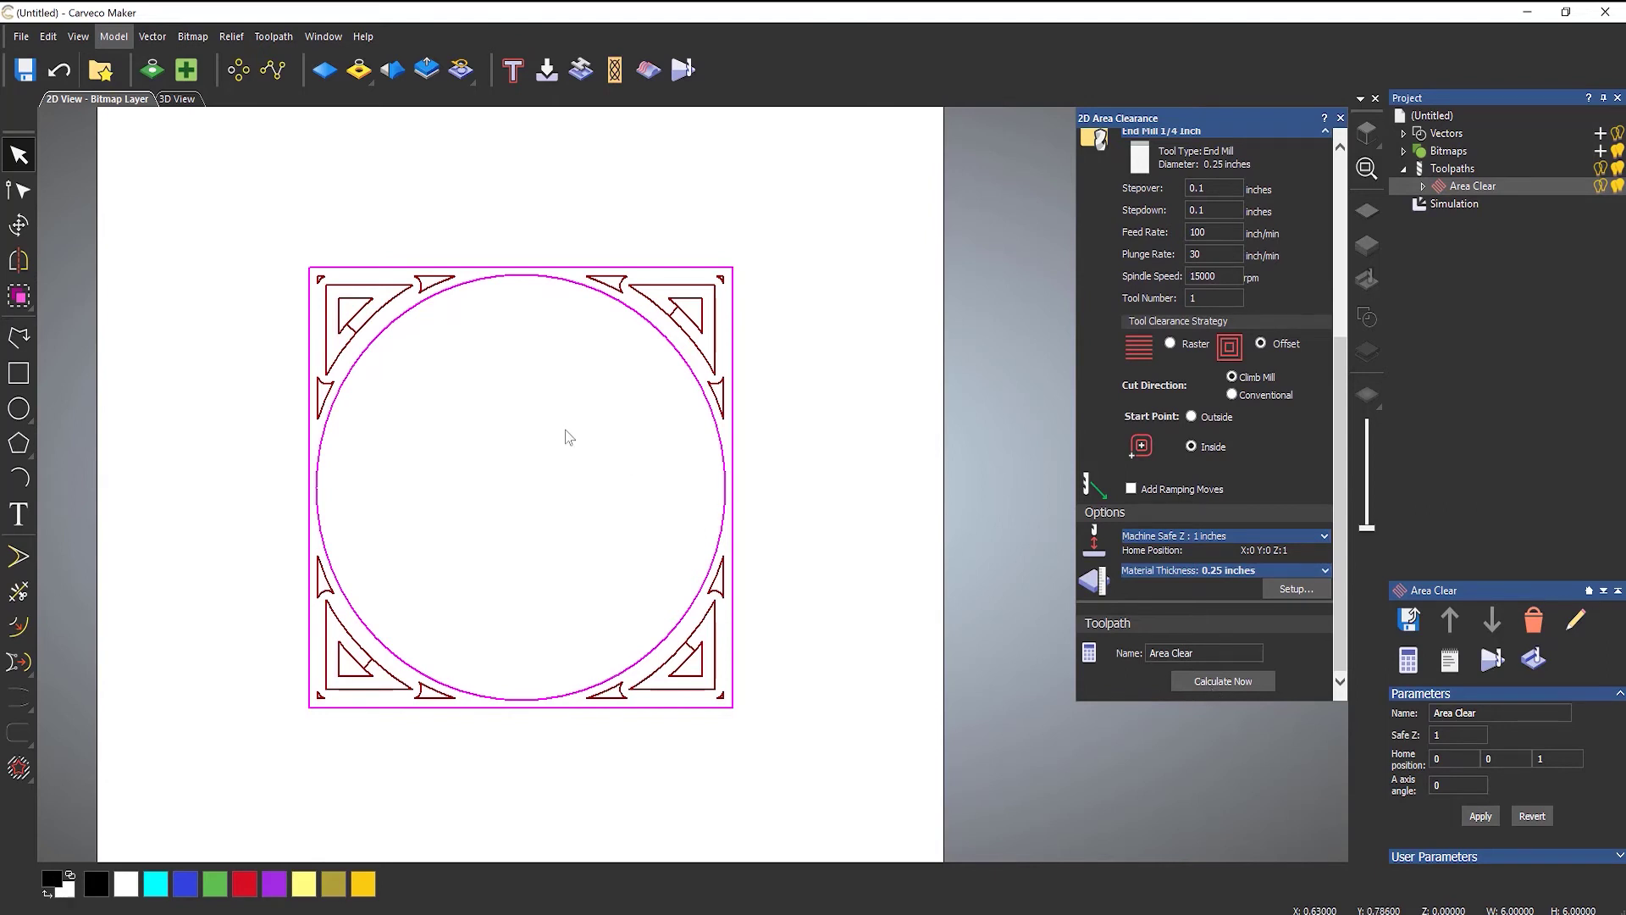
scroll(688, 289, up, 3)
scroll(728, 364, up, 2)
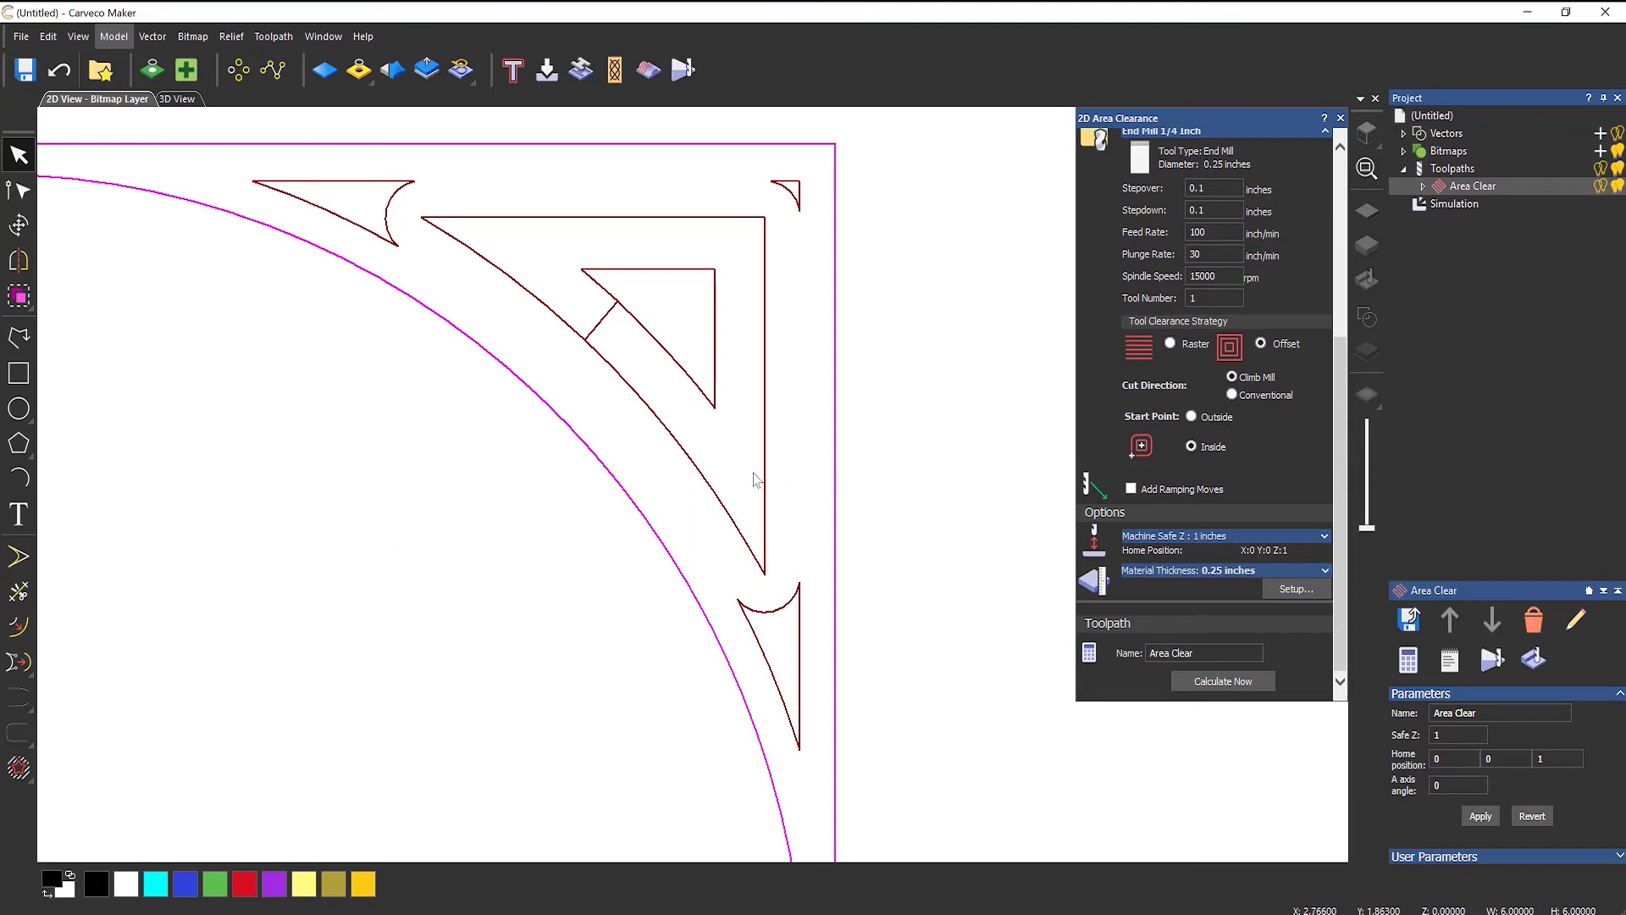
scroll(743, 472, down, 4)
scroll(377, 653, up, 2)
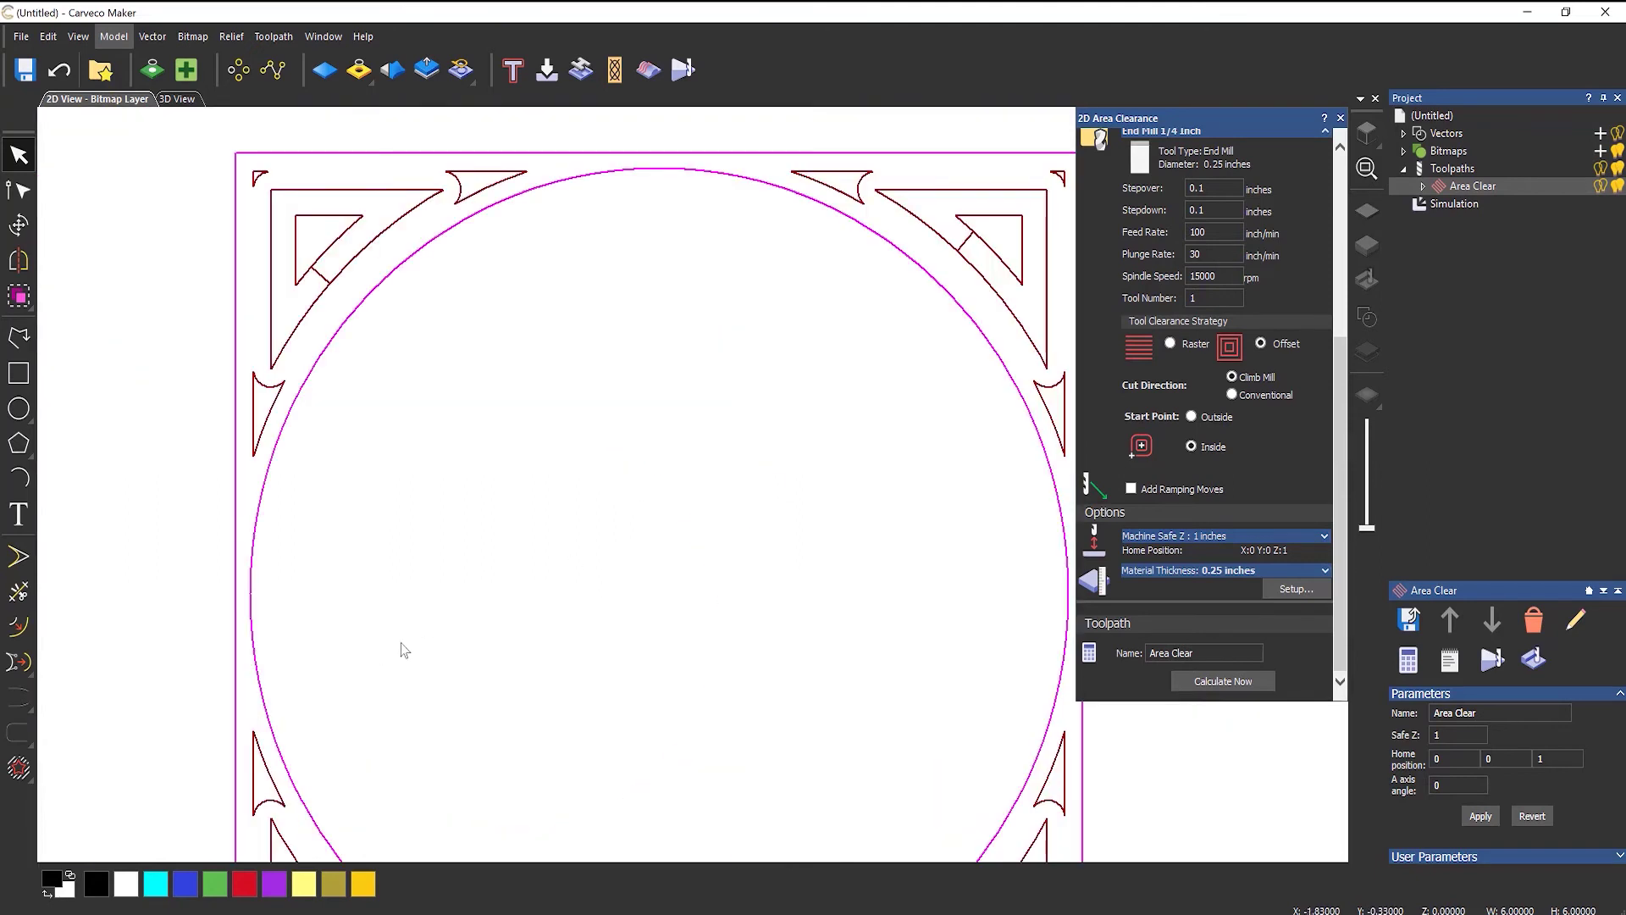
scroll(403, 653, down, 2)
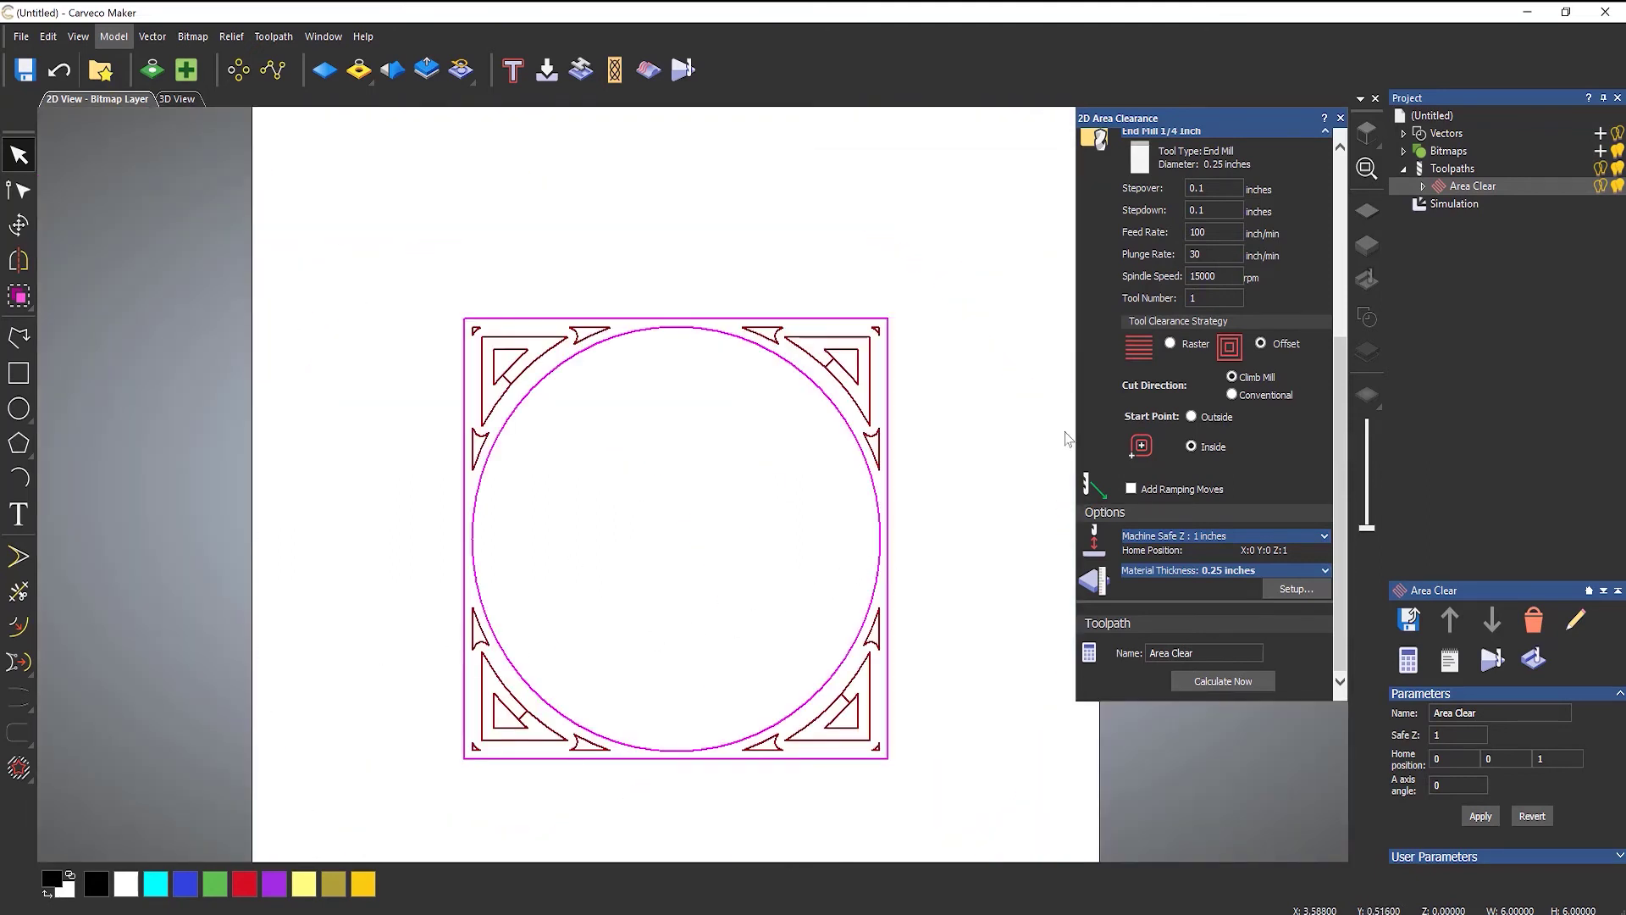
- Add End Mill 1/8 Inch as the third tool with Offset clearance, then zoom in on the pocket
drag(1348, 436, 1333, 247)
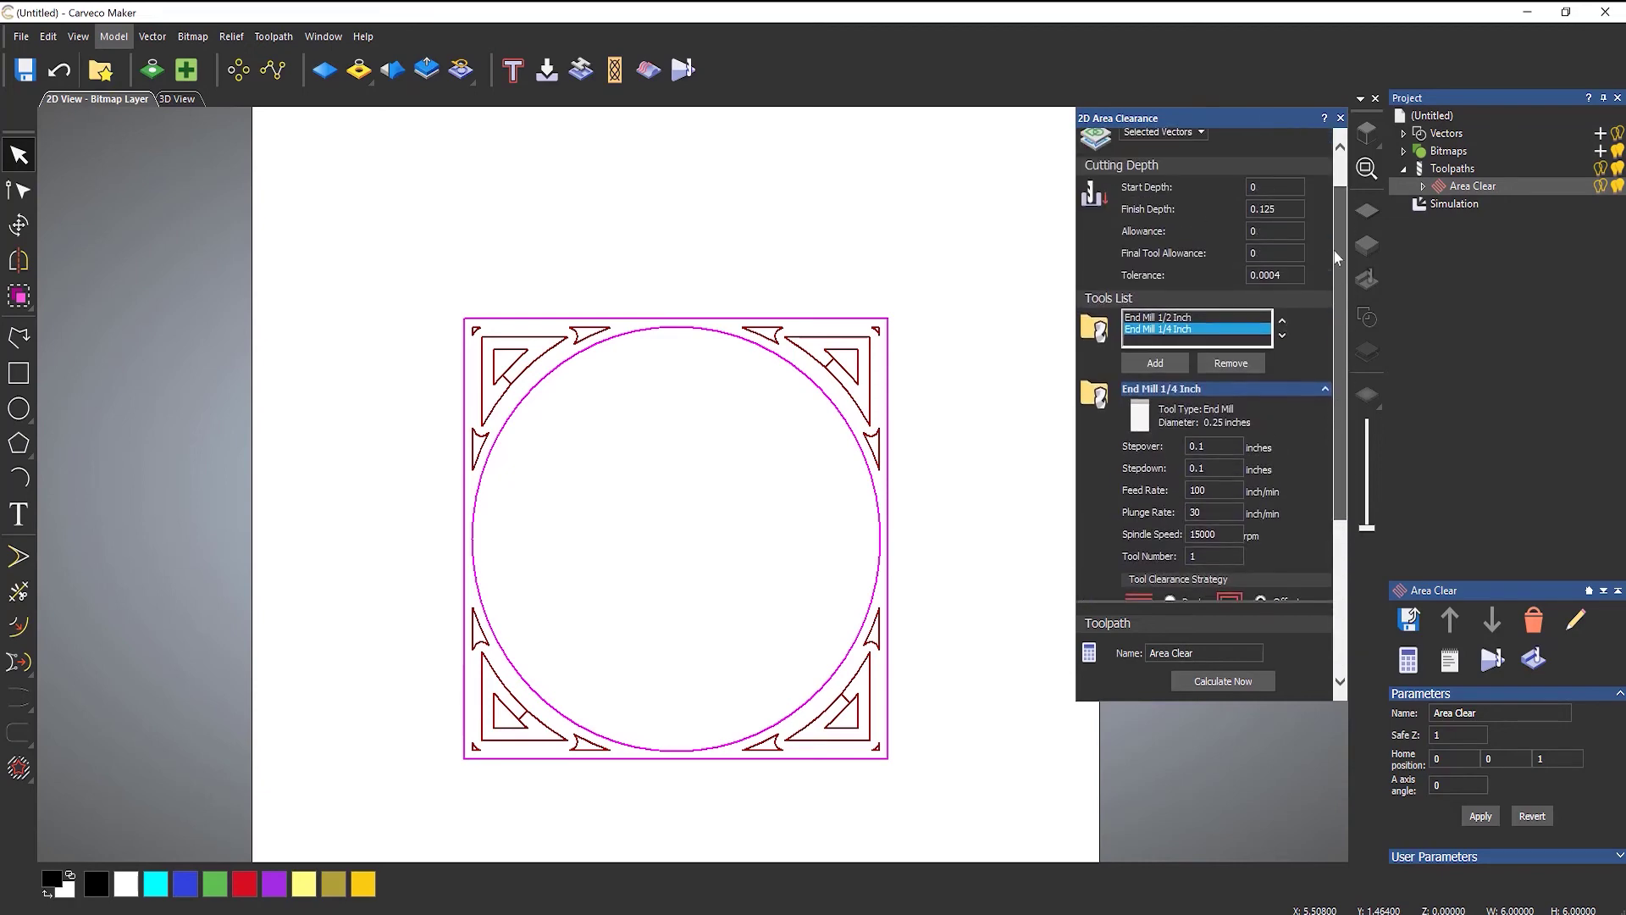
click(1155, 363)
click(649, 489)
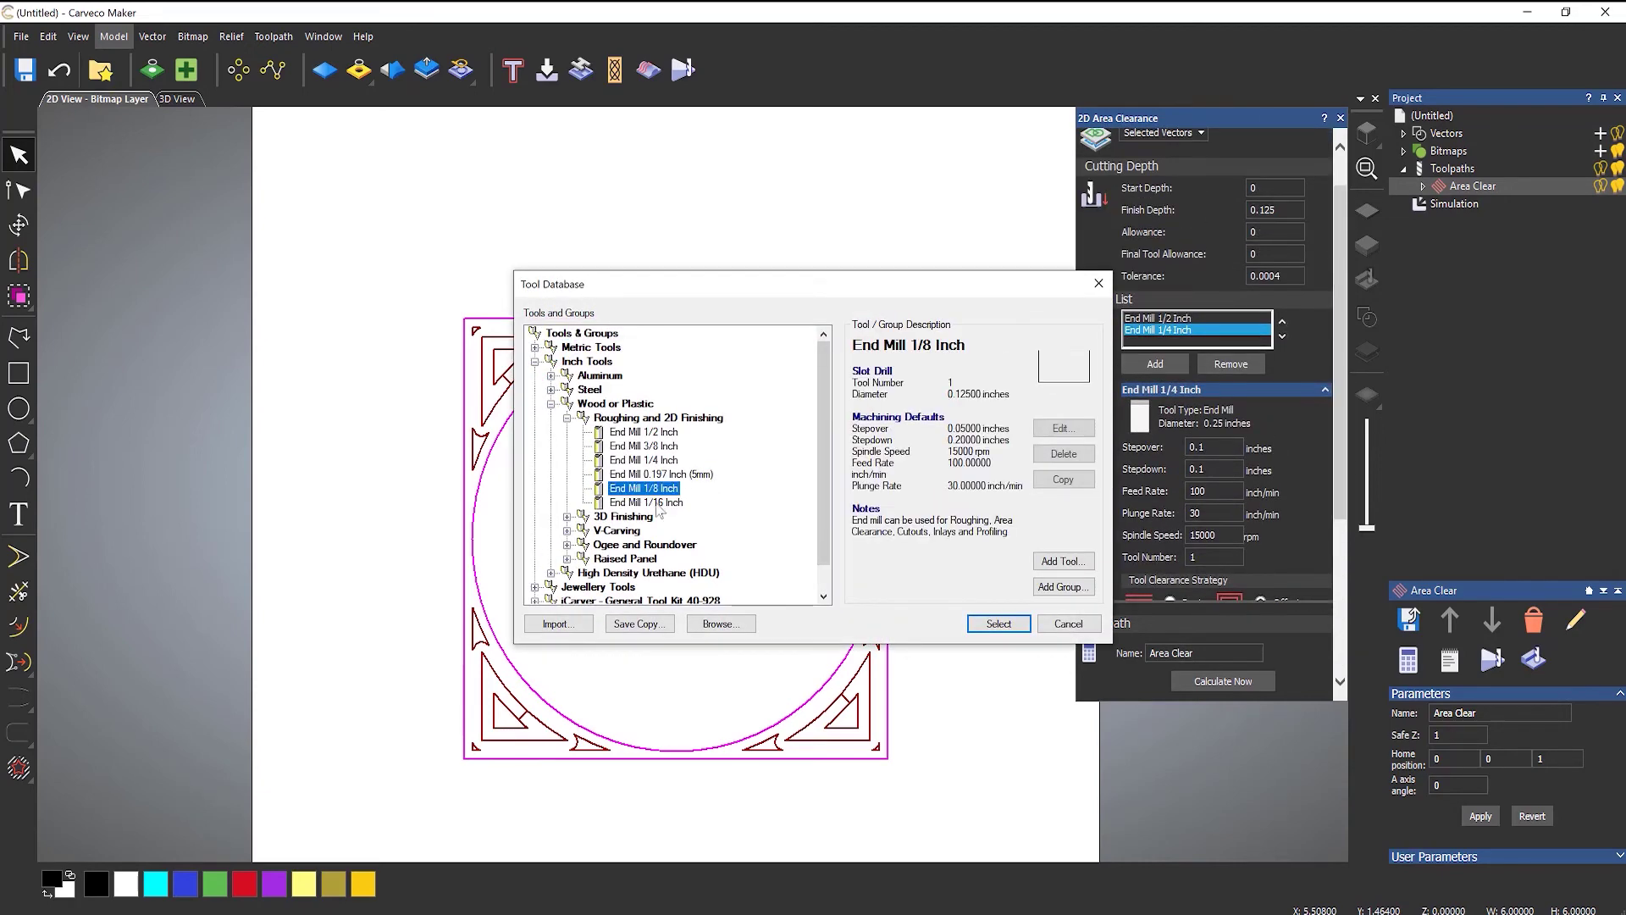
click(998, 624)
scroll(1335, 435, down, 3)
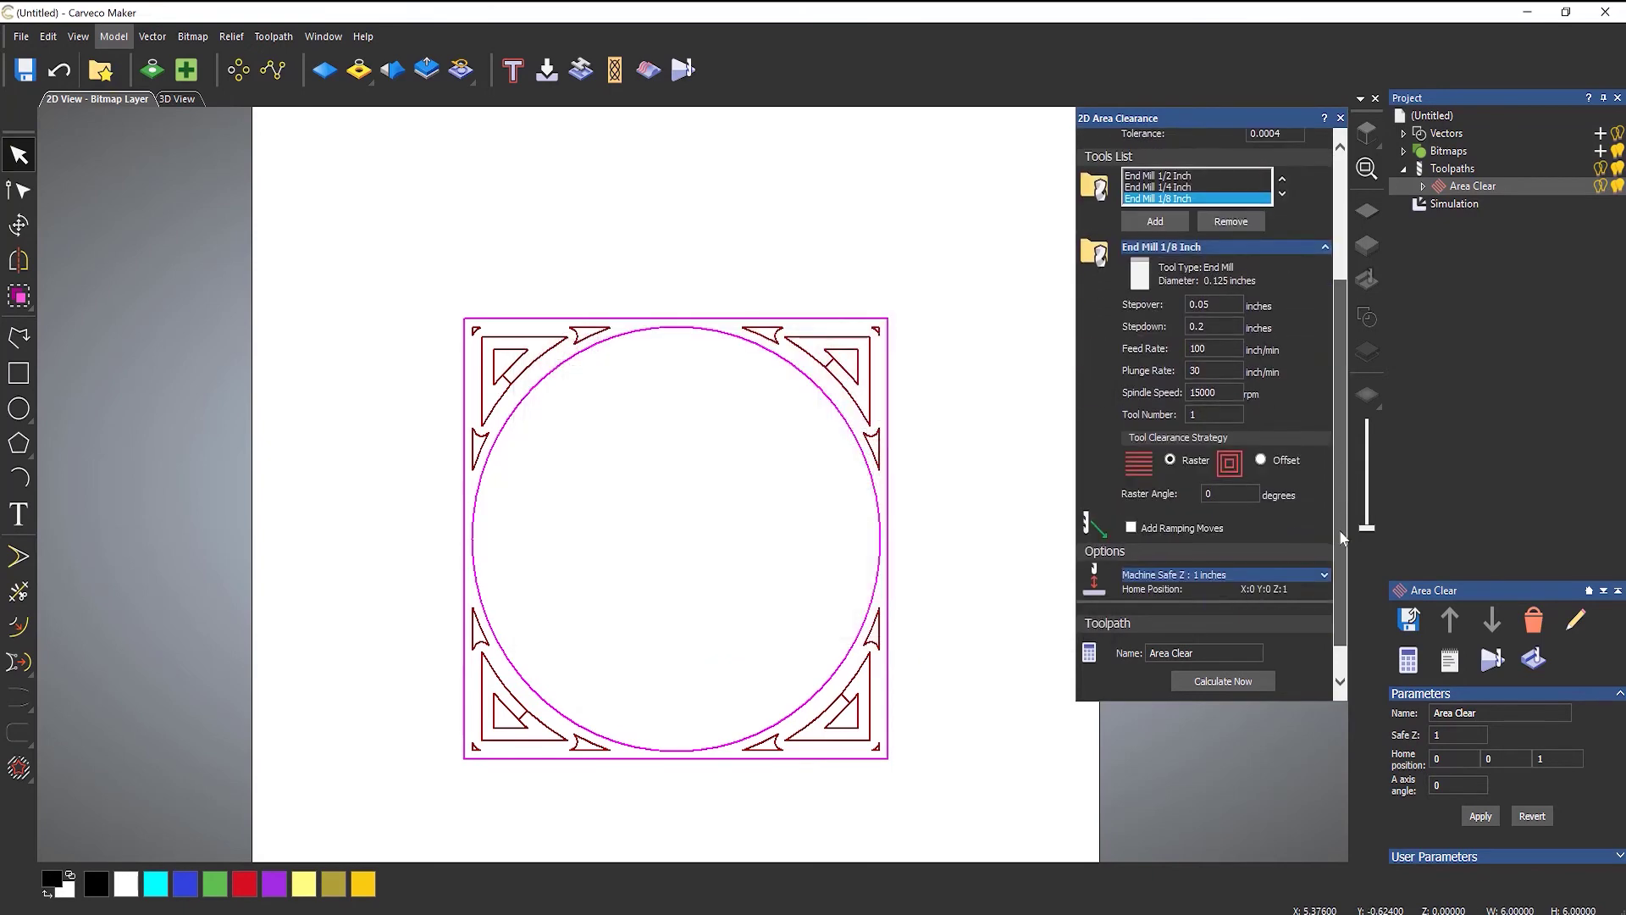
click(1261, 461)
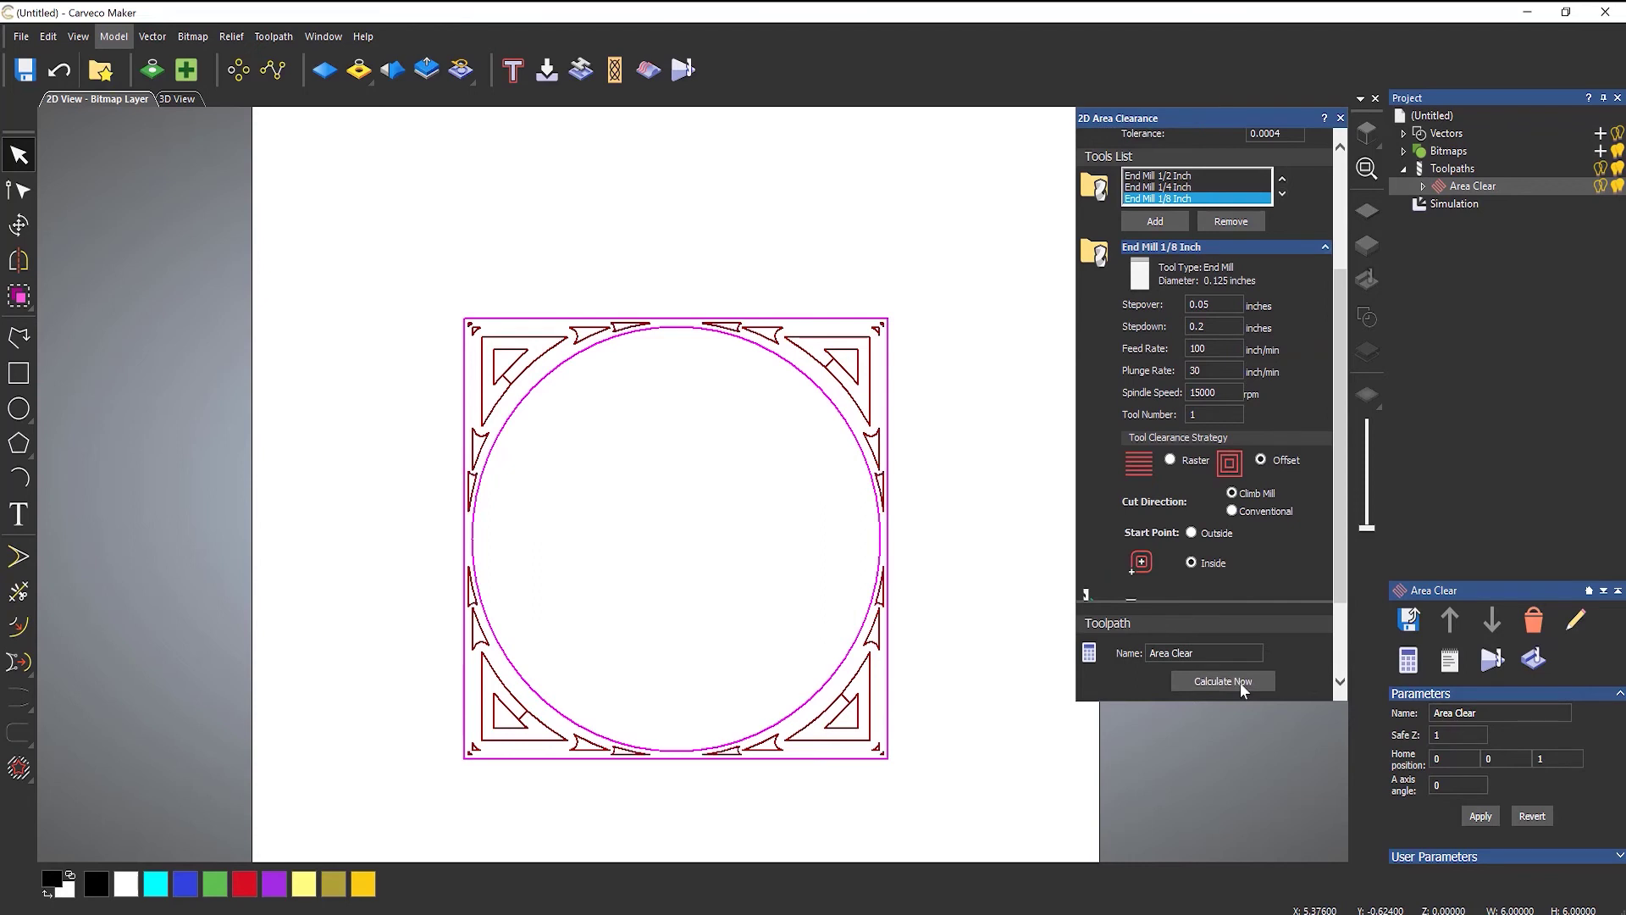
scroll(905, 551, up, 3)
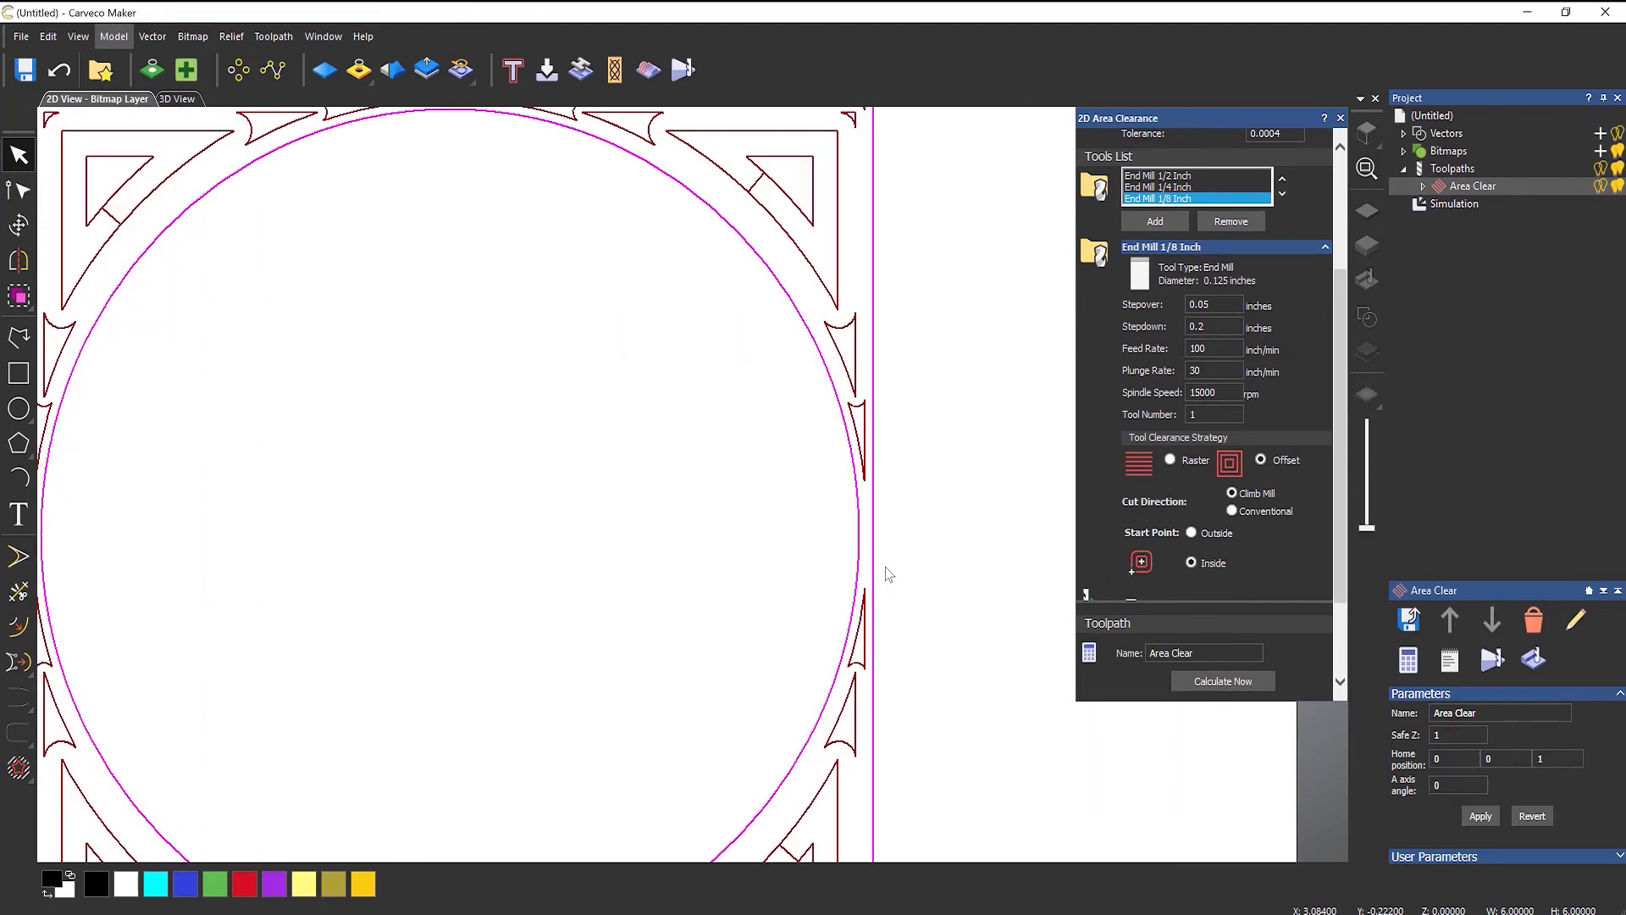
scroll(886, 565, up, 3)
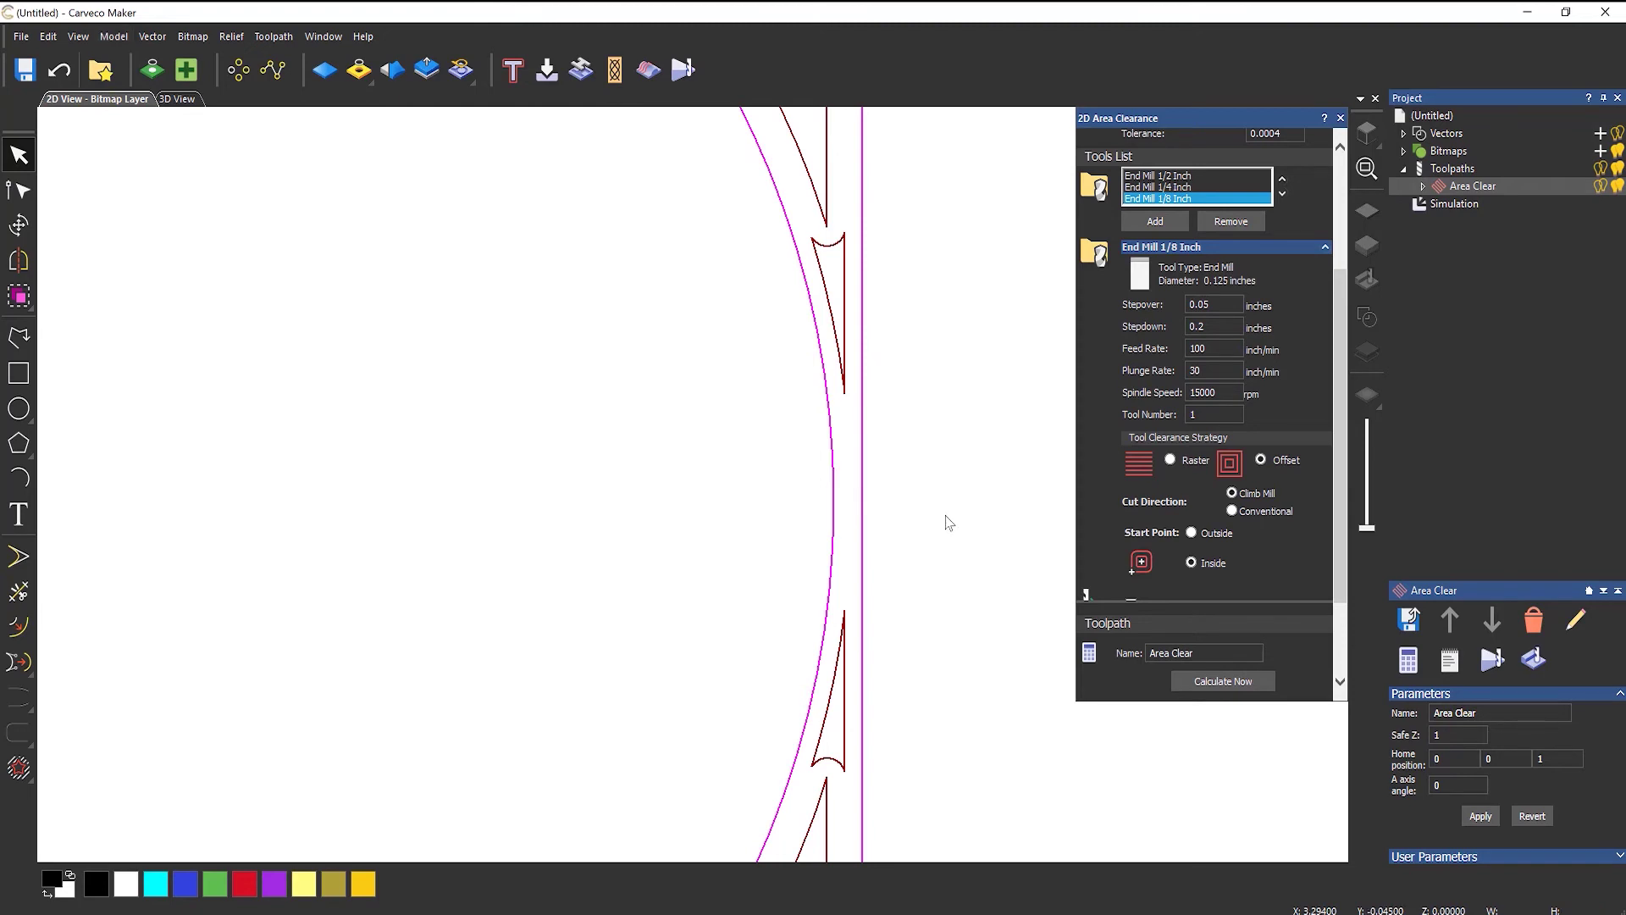
- Measure the narrowest circle-to-square gap with Model > Measure Tool: 0.10227 inches
click(111, 37)
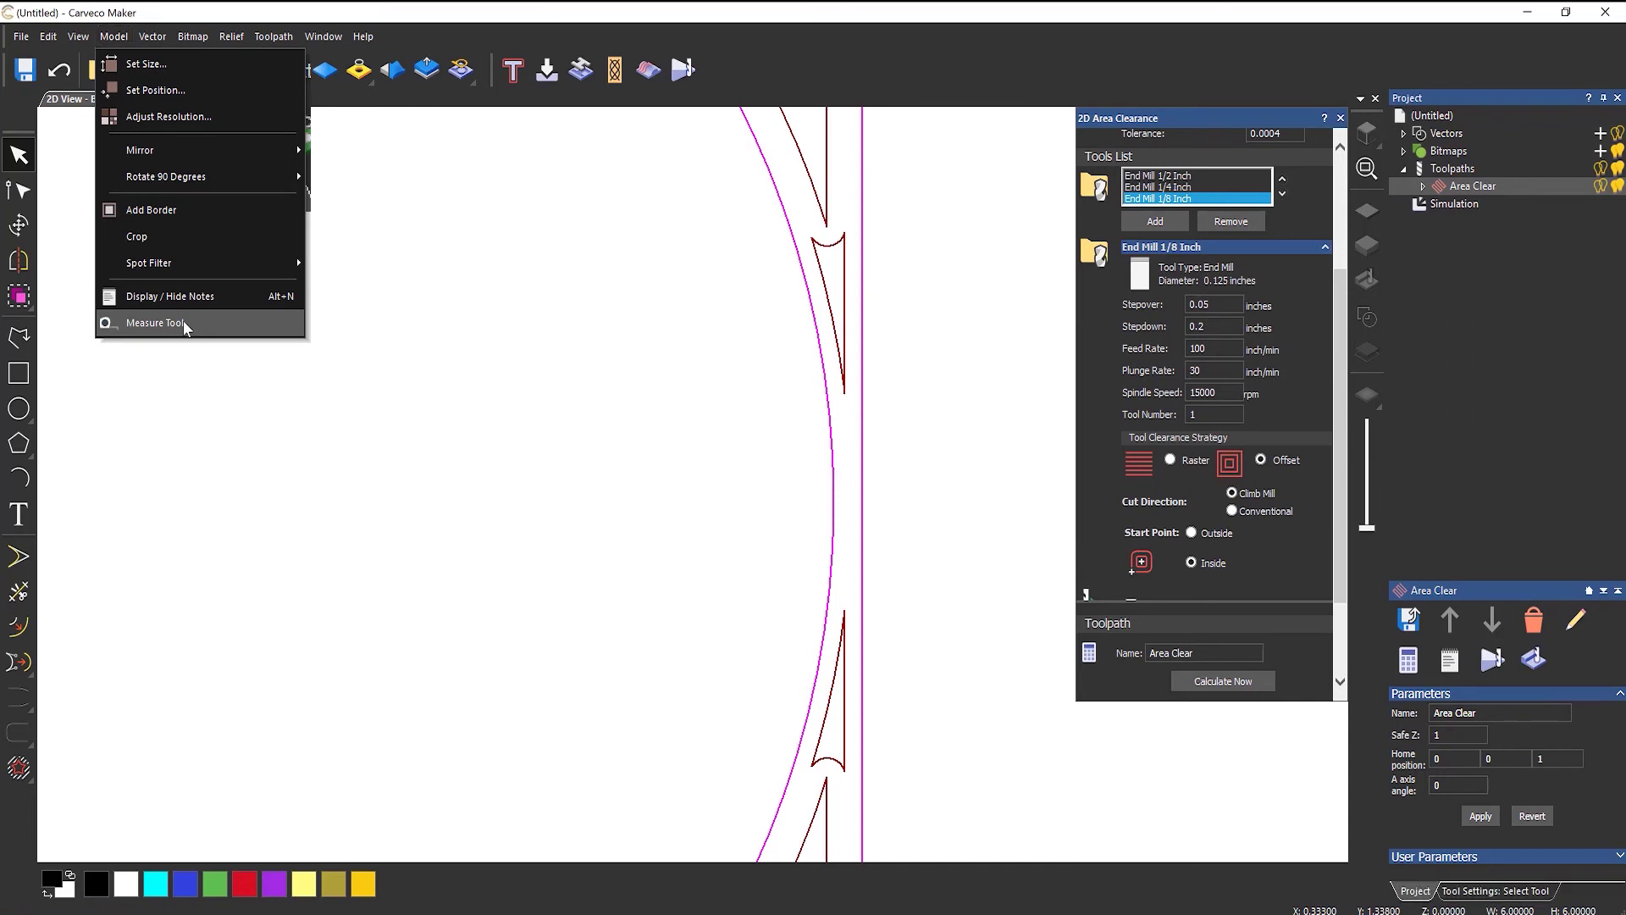
click(155, 323)
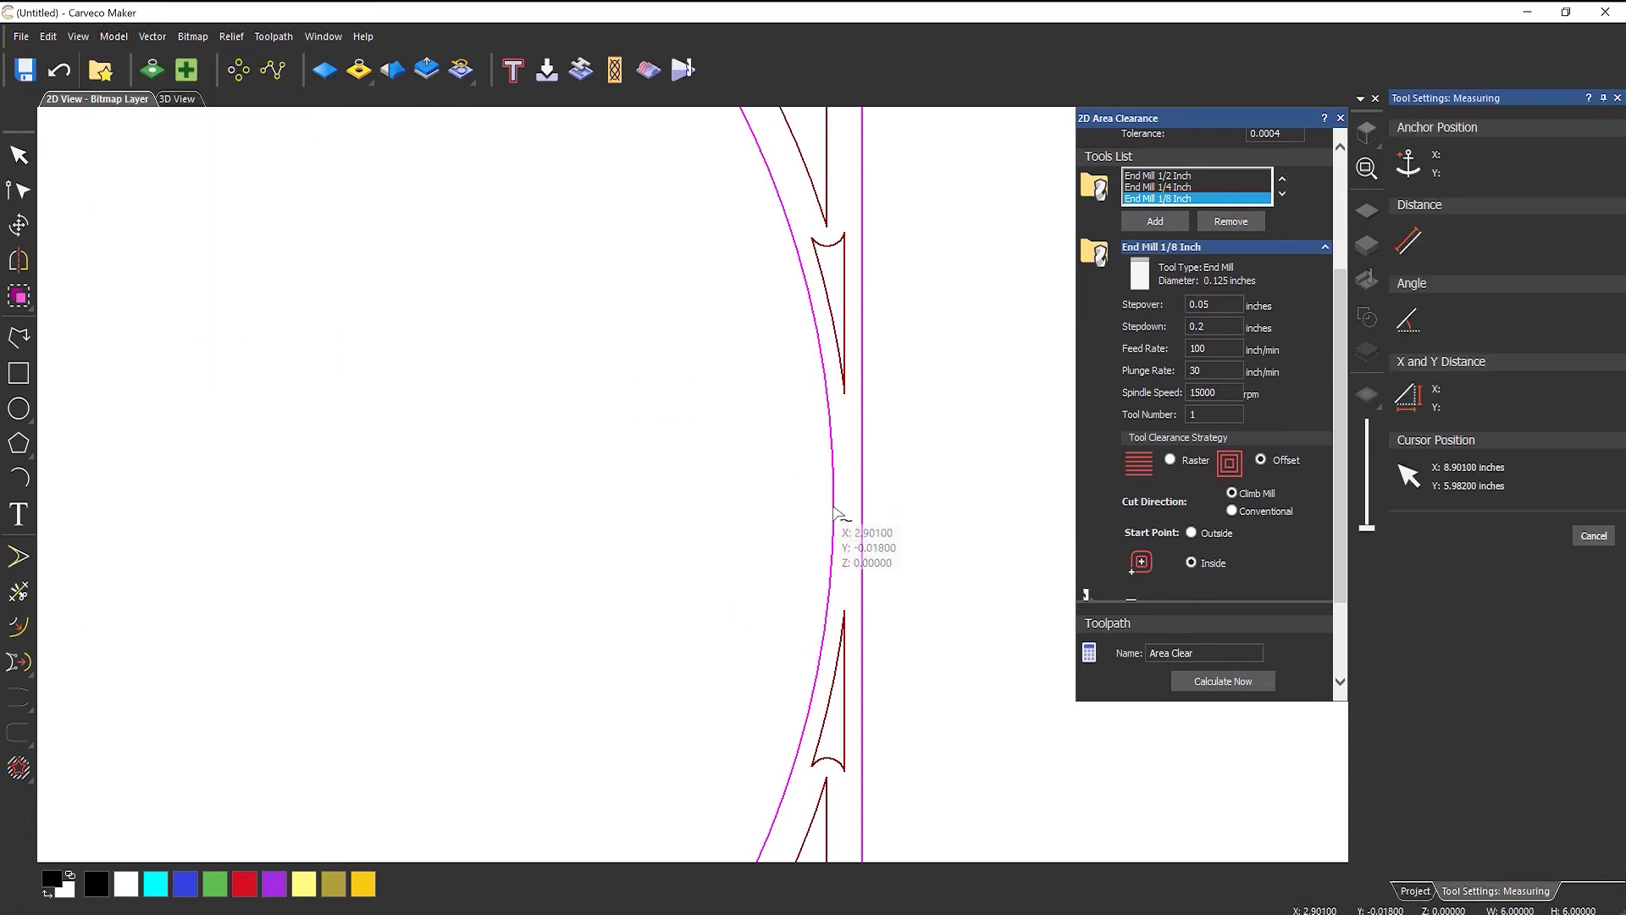
drag(832, 502, 863, 502)
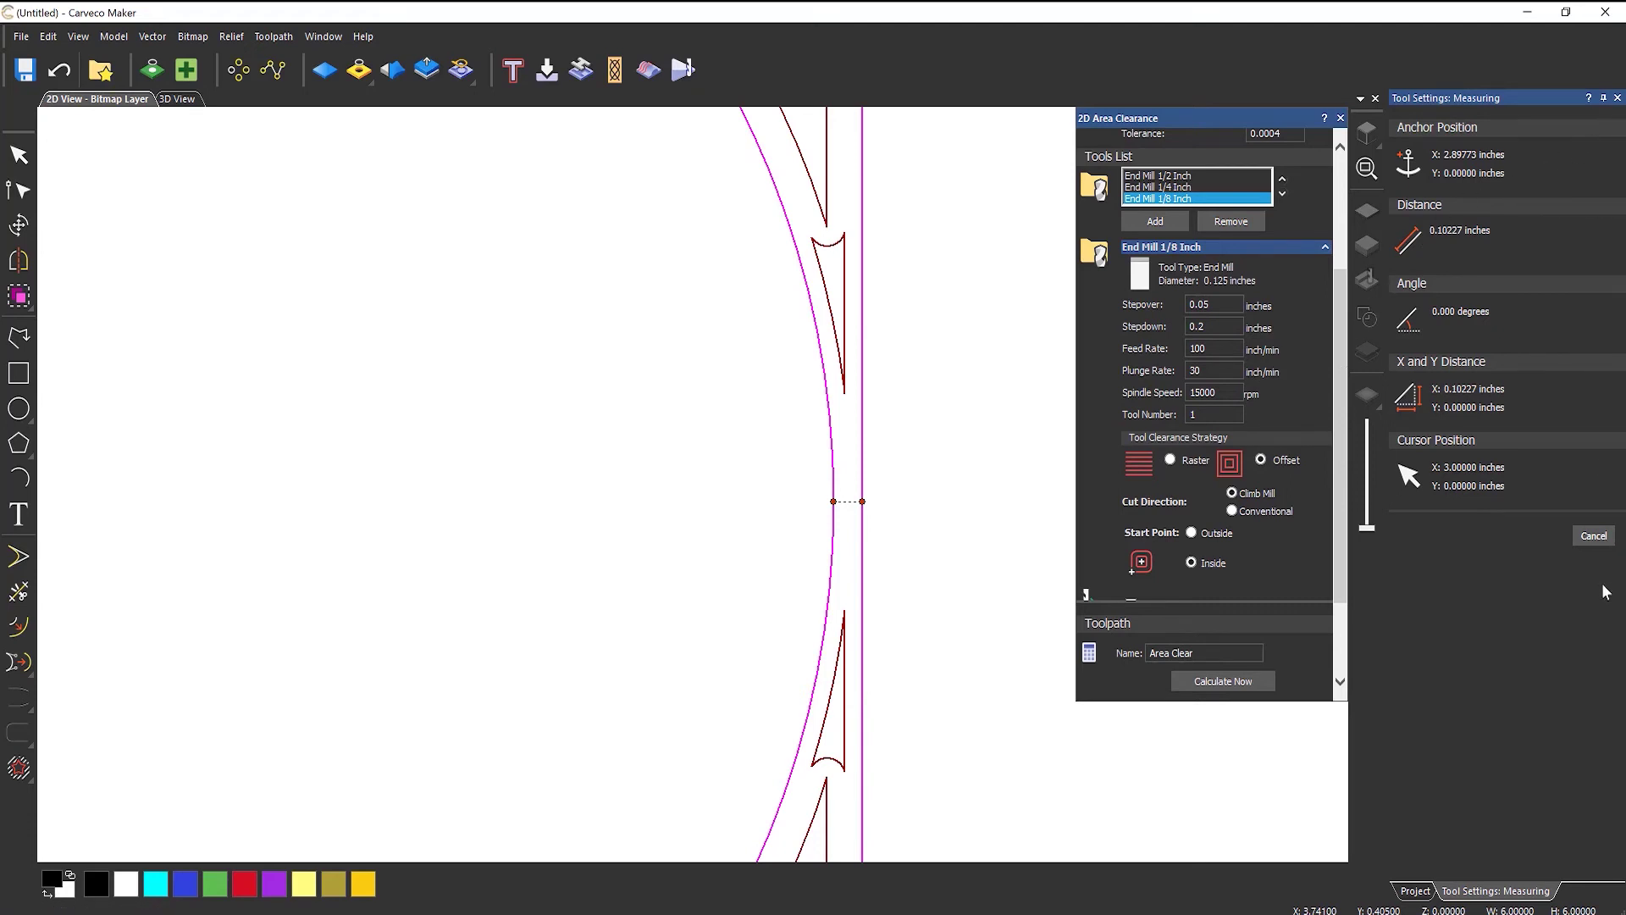
- Add End Mill 1/16 Inch with Offset clearance and recalculate the Area Clear toolpath
click(1592, 540)
click(1156, 222)
click(660, 503)
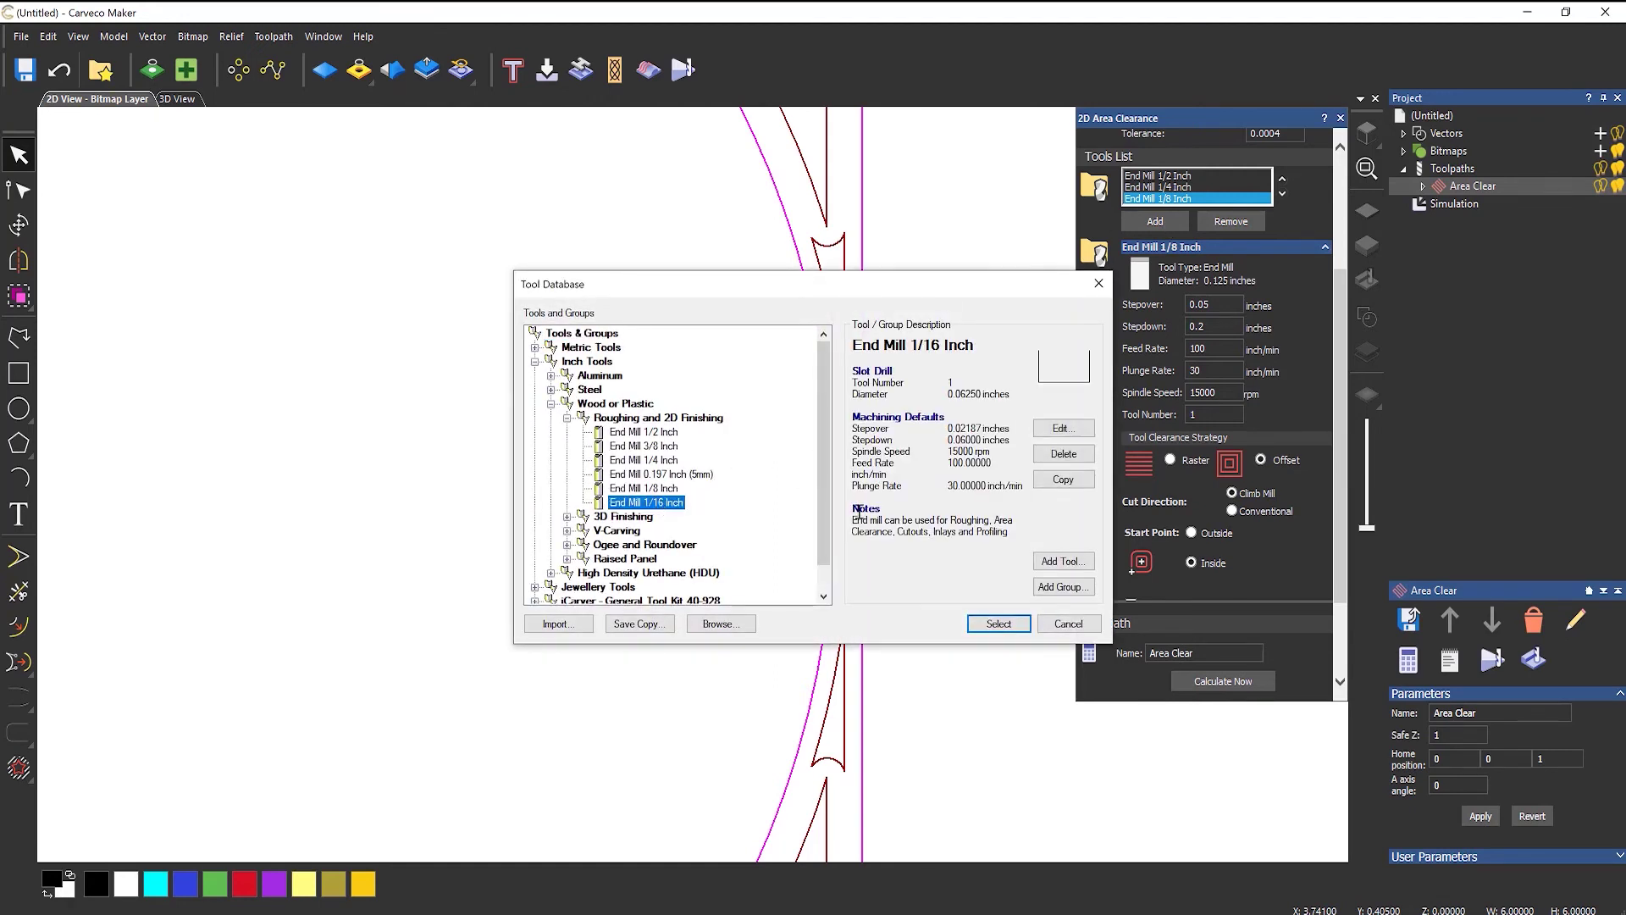
click(998, 624)
click(1260, 459)
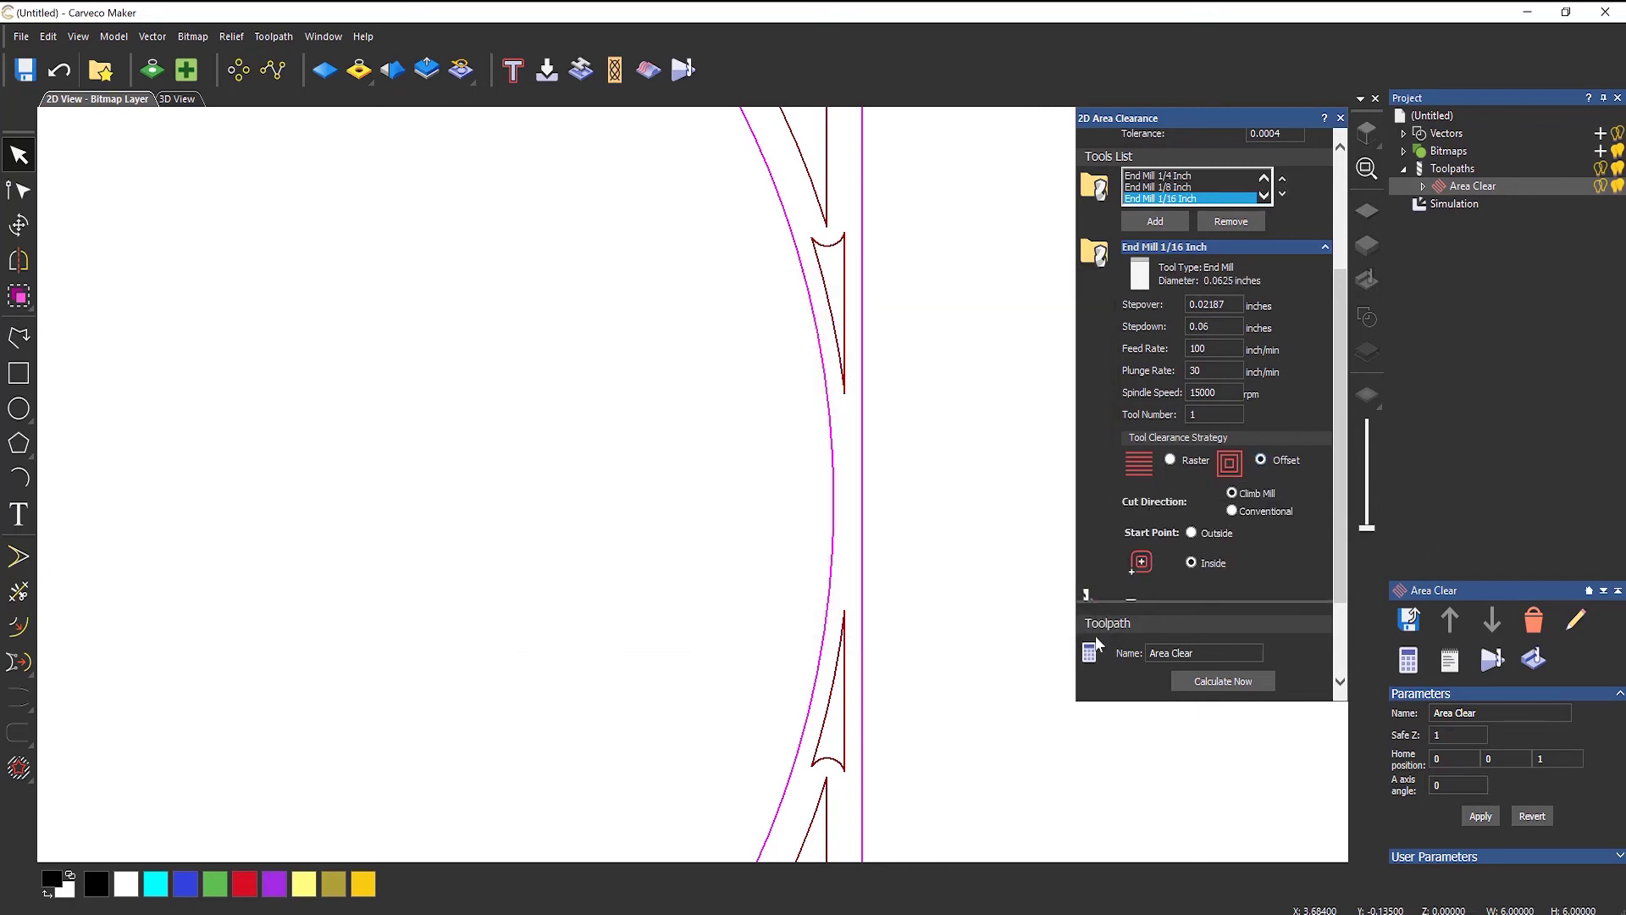
click(1227, 684)
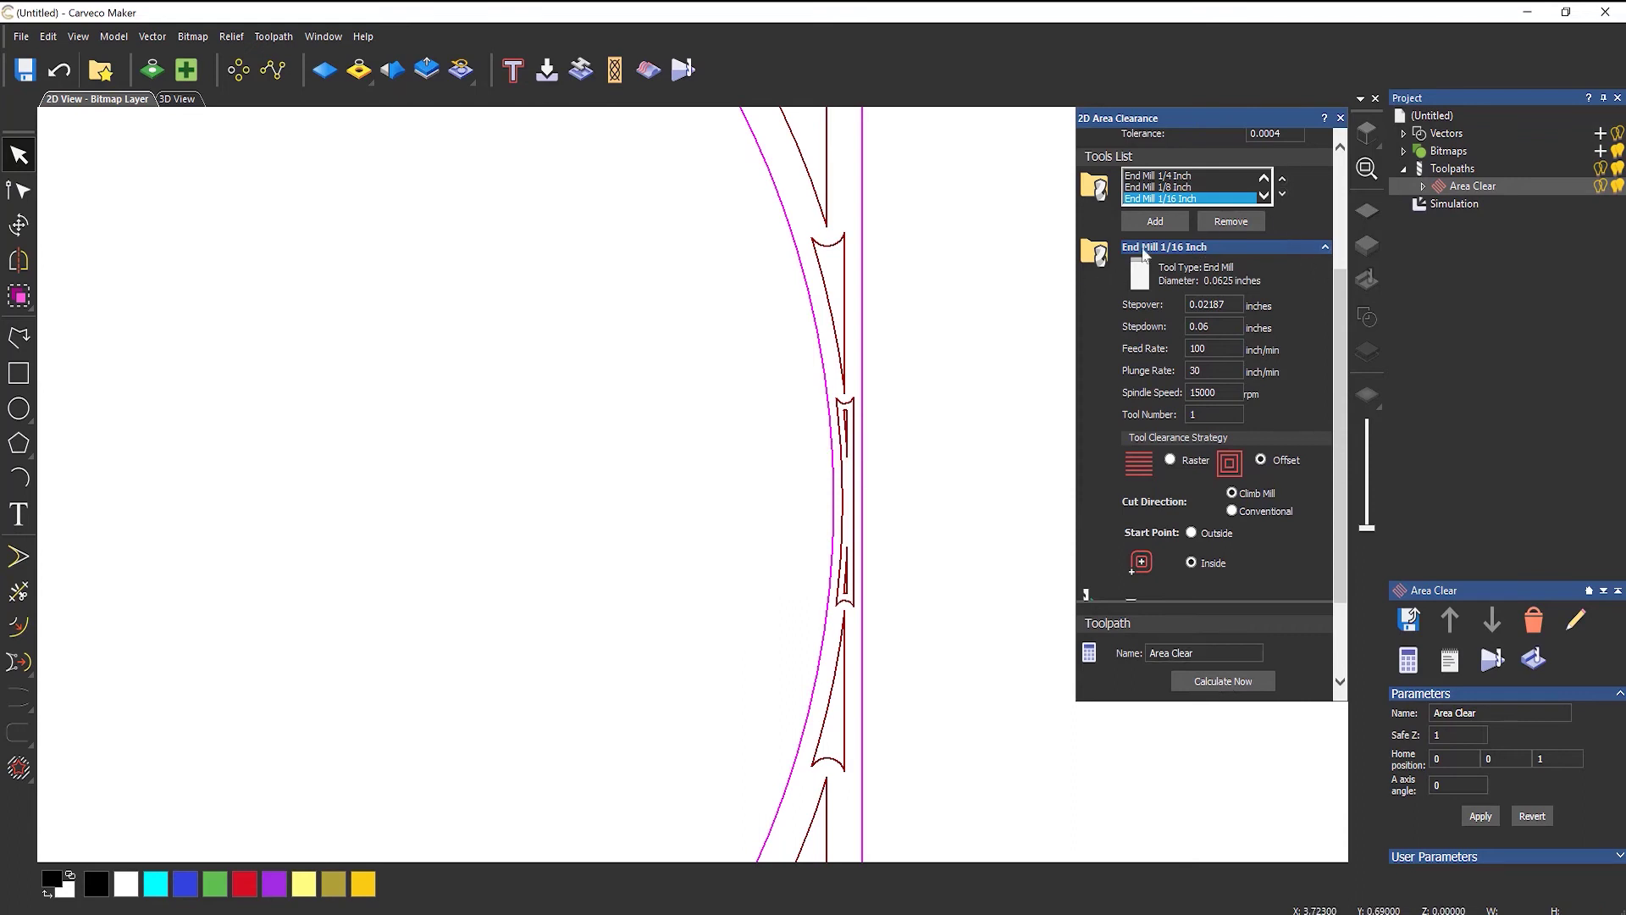
- Compare the End Mill 1/4 Inch settings with End Mill 1/16 Inch in the Tools List
scroll(1167, 182, up, 2)
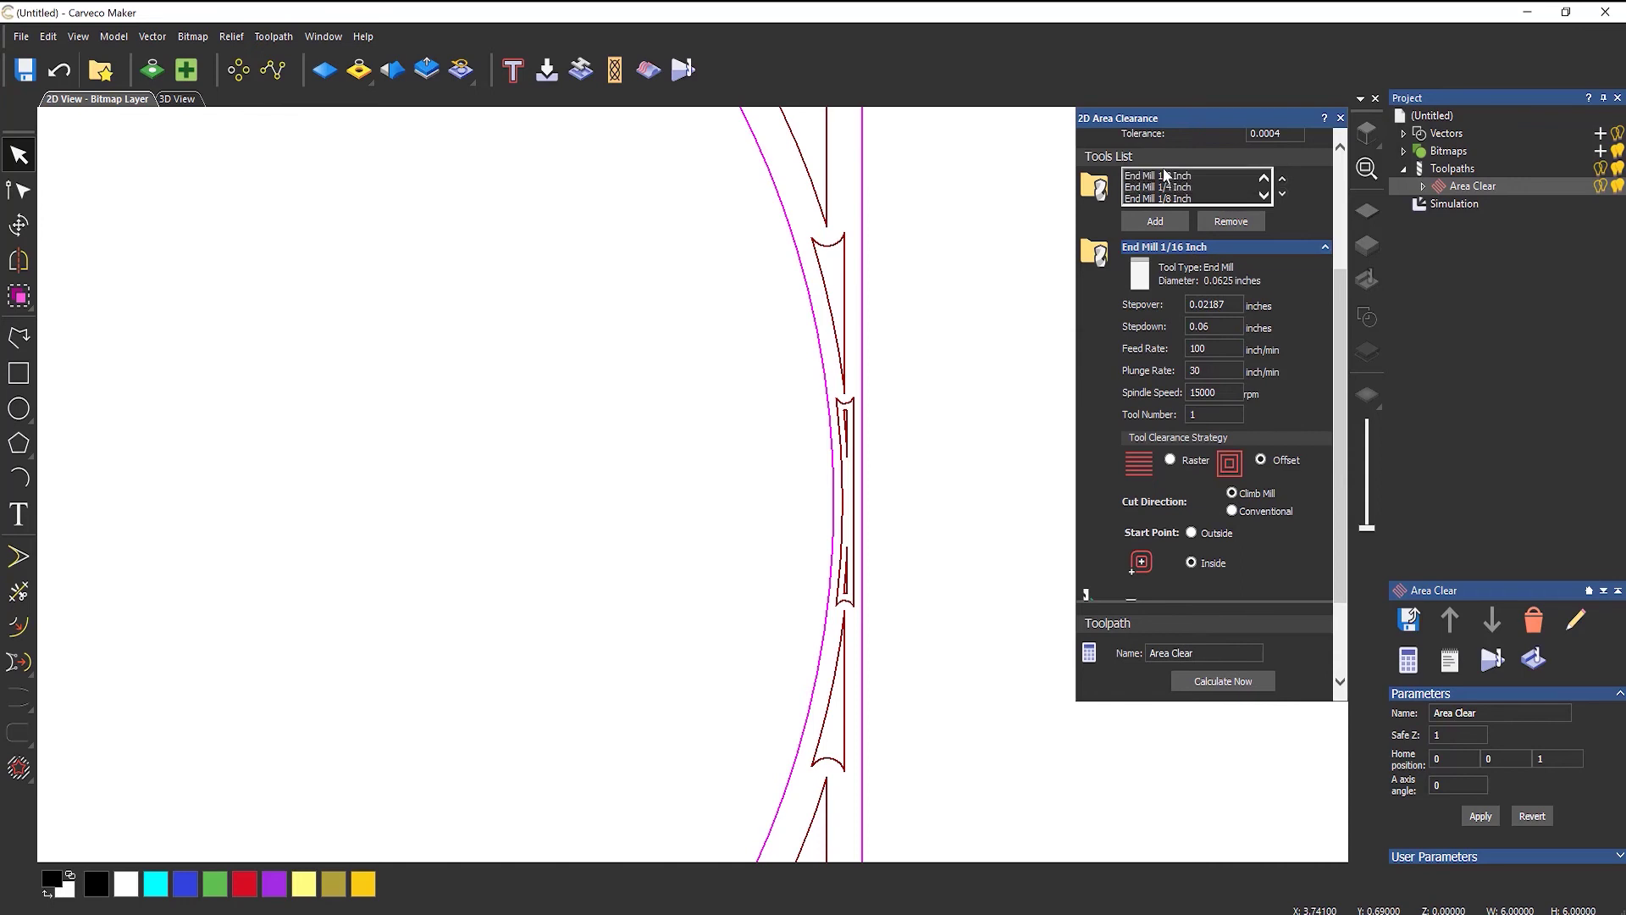
click(1158, 186)
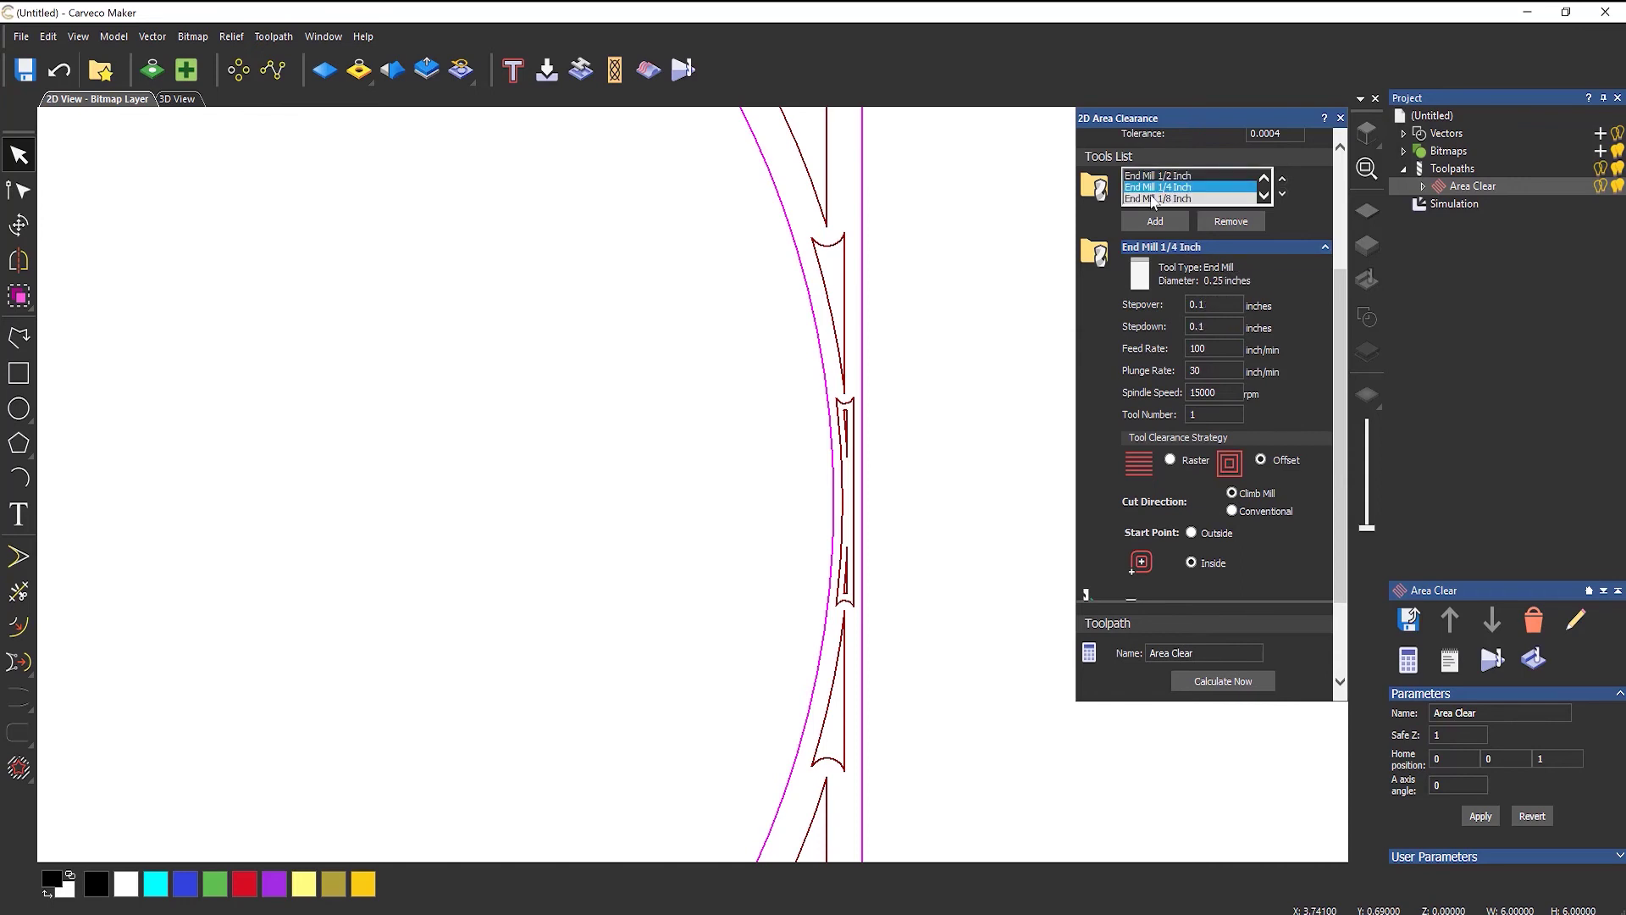
click(1152, 198)
scroll(1153, 200, down, 1)
click(1168, 199)
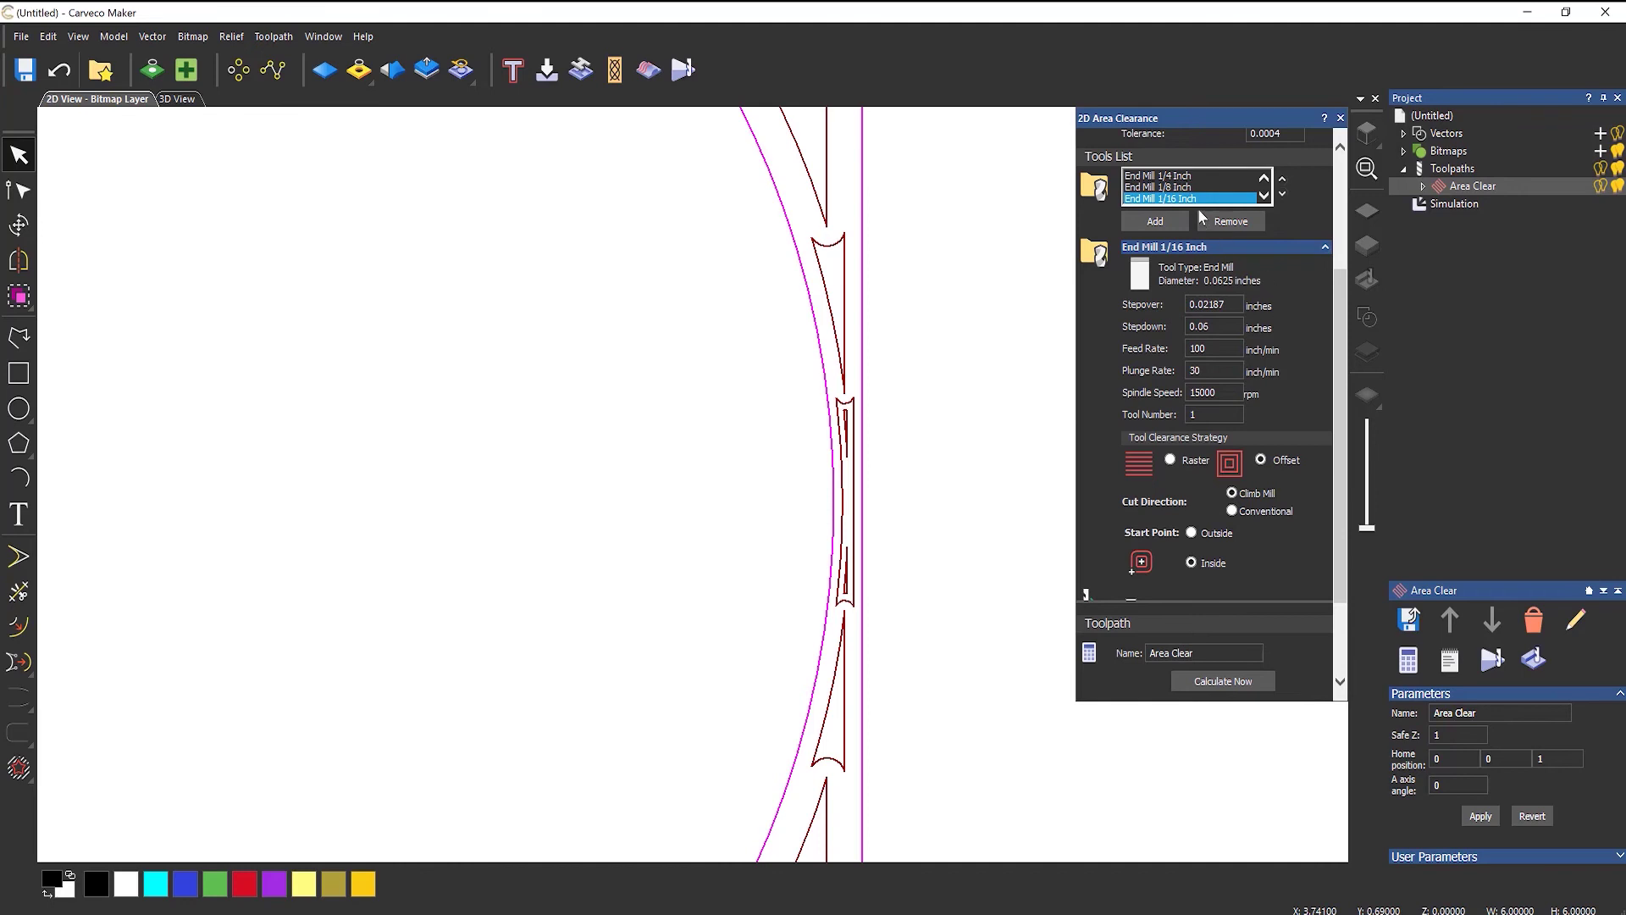
- Remove End Mill 1/4 Inch and End Mill 1/8 Inch from the Tools List
scroll(1194, 200, up, 1)
click(1184, 187)
click(1230, 221)
click(1185, 188)
click(1220, 220)
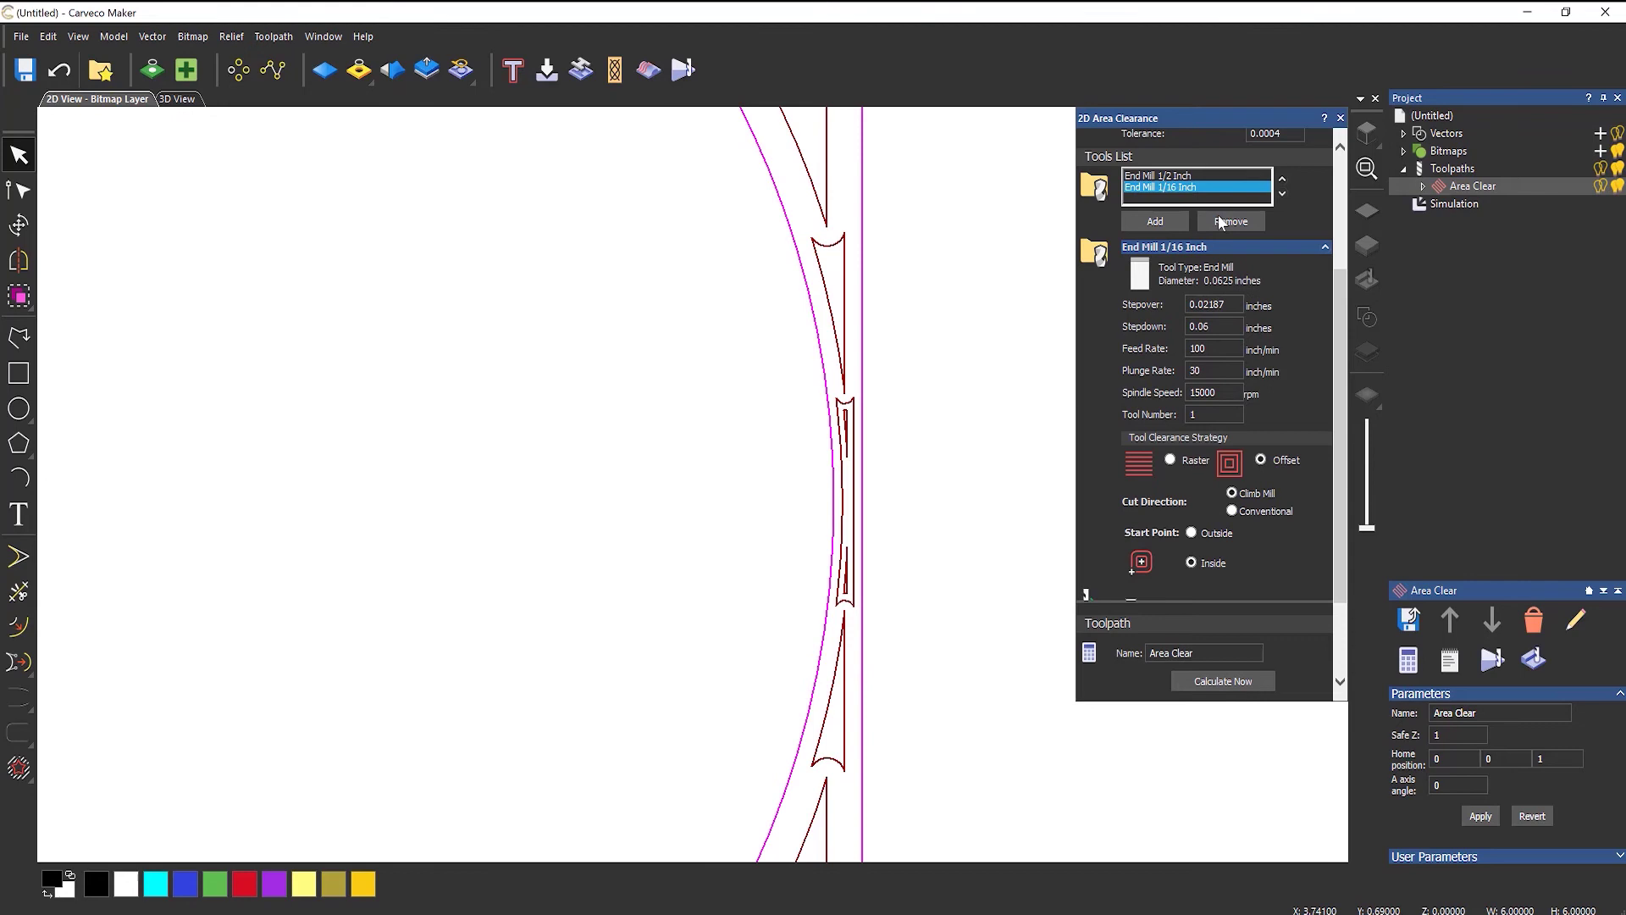
- Recalculate the Area Clear toolpath using only the 1/2 and 1/16 Inch end mills
click(1154, 188)
scroll(828, 373, down, 3)
scroll(581, 373, up, 3)
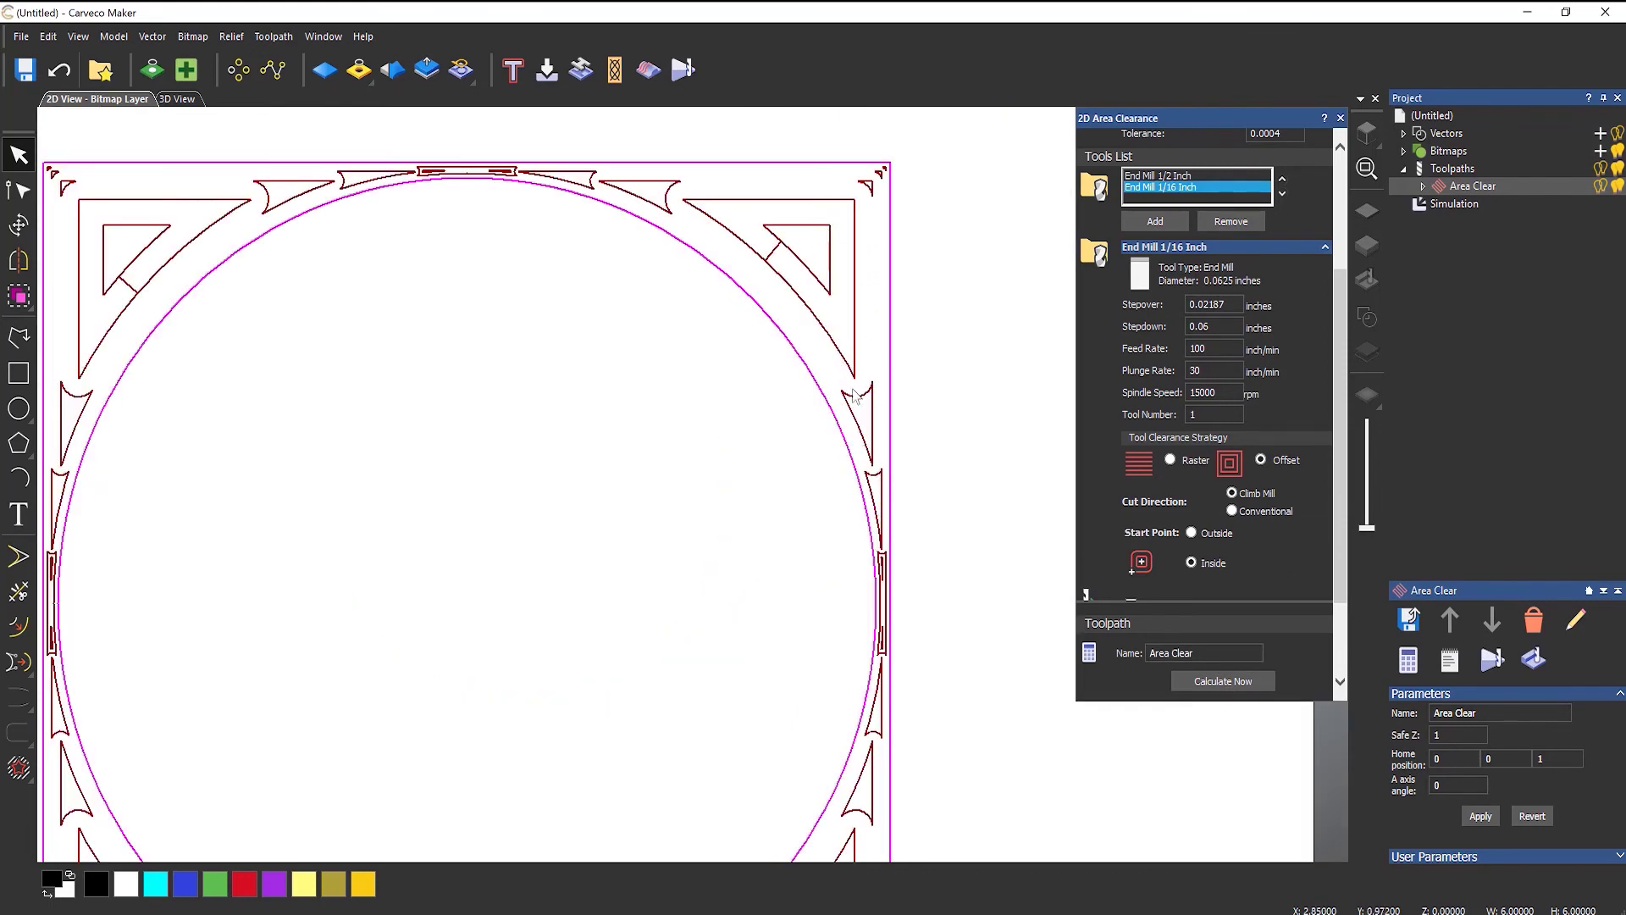
click(1220, 681)
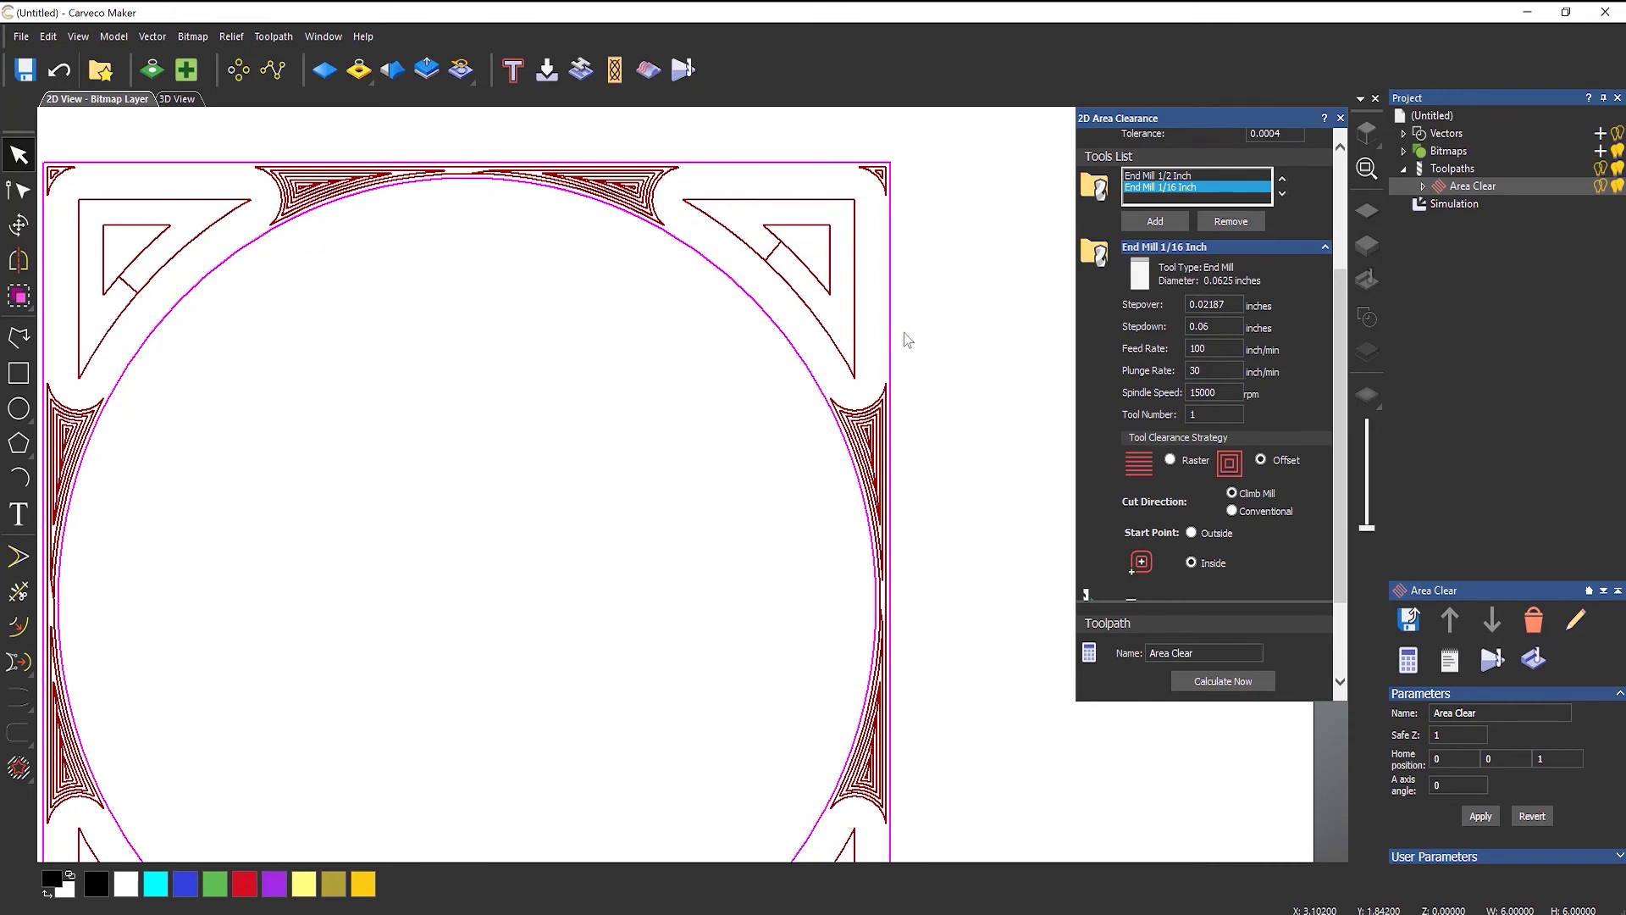
- Replace the old simulation with a fresh Area Clear simulation and orbit to inspect the pocket
right_click(1454, 206)
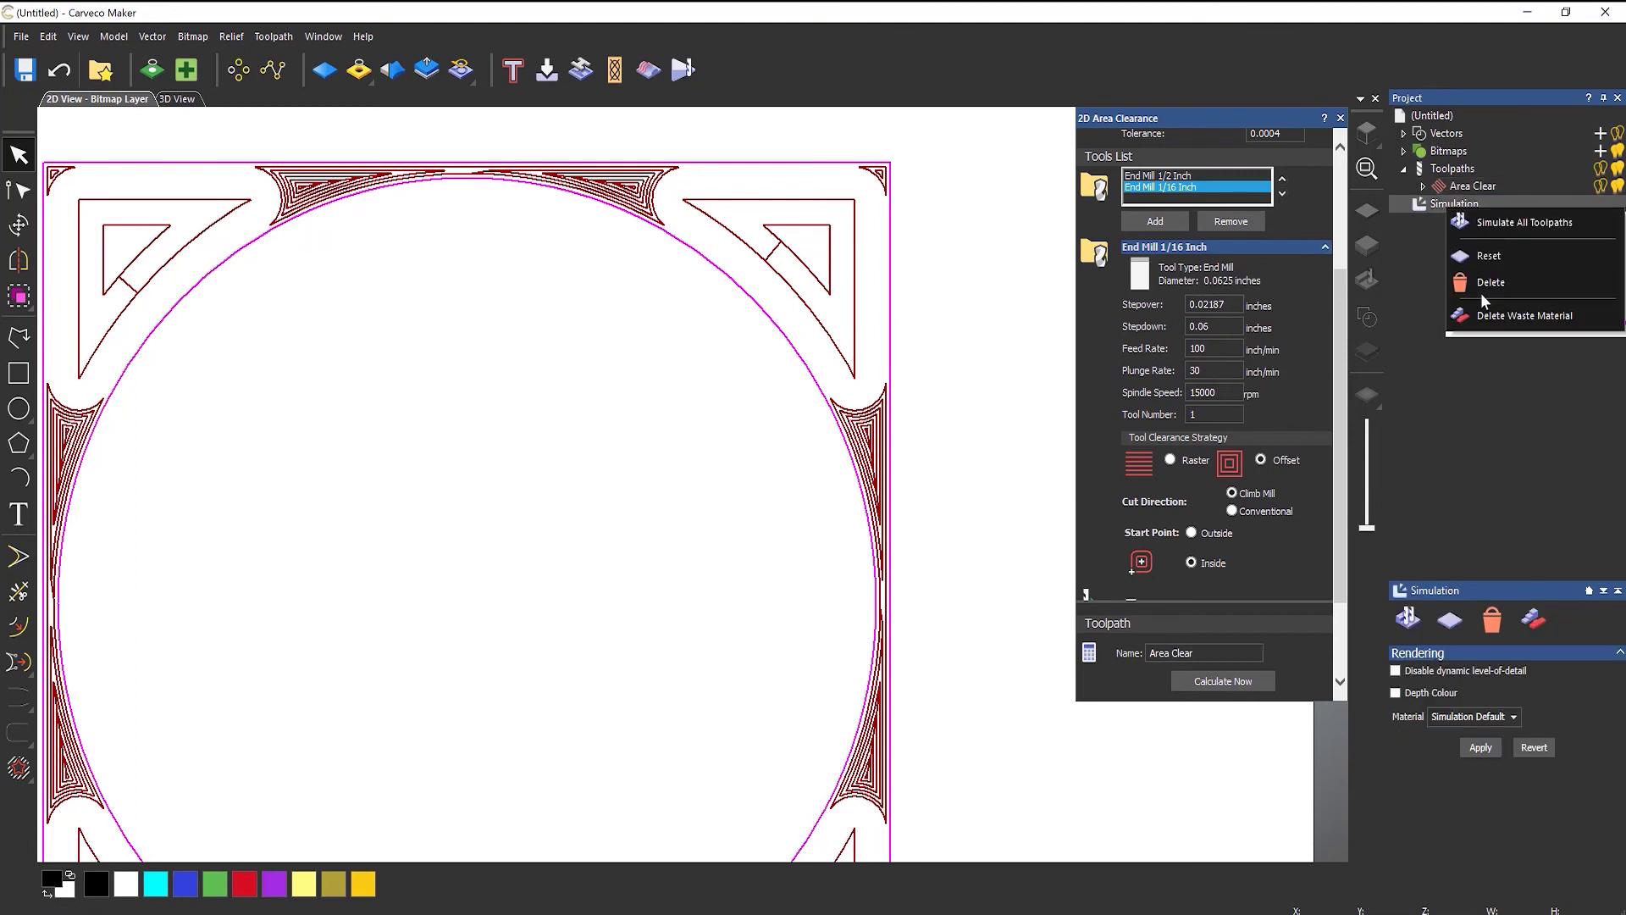
click(1480, 292)
right_click(1446, 188)
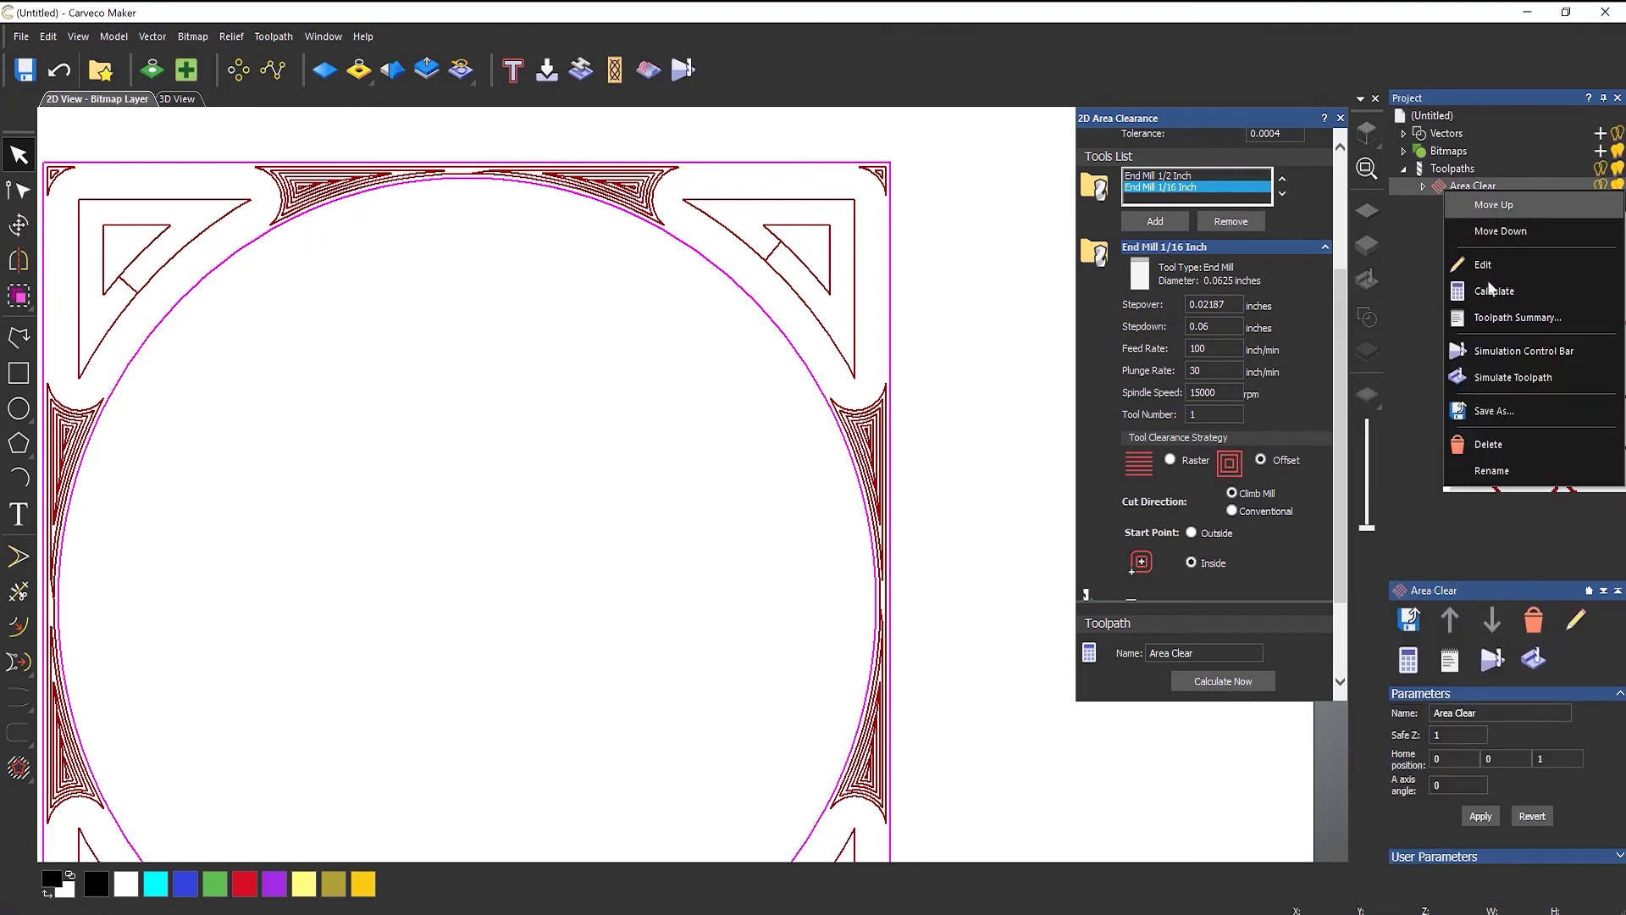
click(1504, 369)
drag(891, 460, 897, 424)
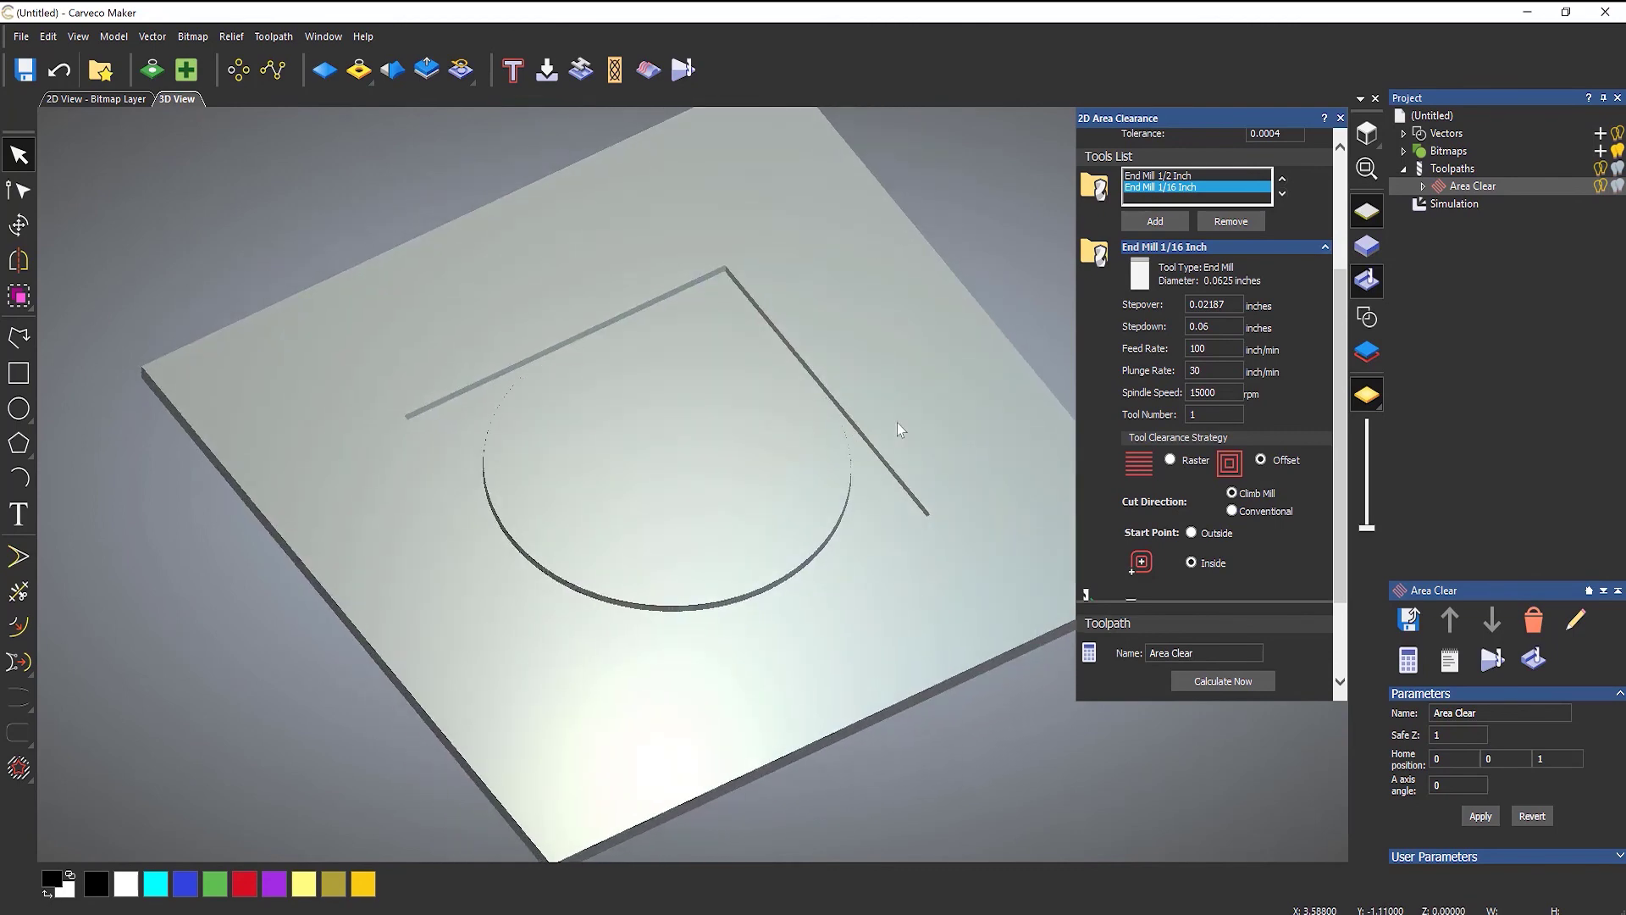
- Return to the 2D View - Bitmap Layer and zoom over the dense corner passes
click(96, 98)
scroll(708, 582, up, 2)
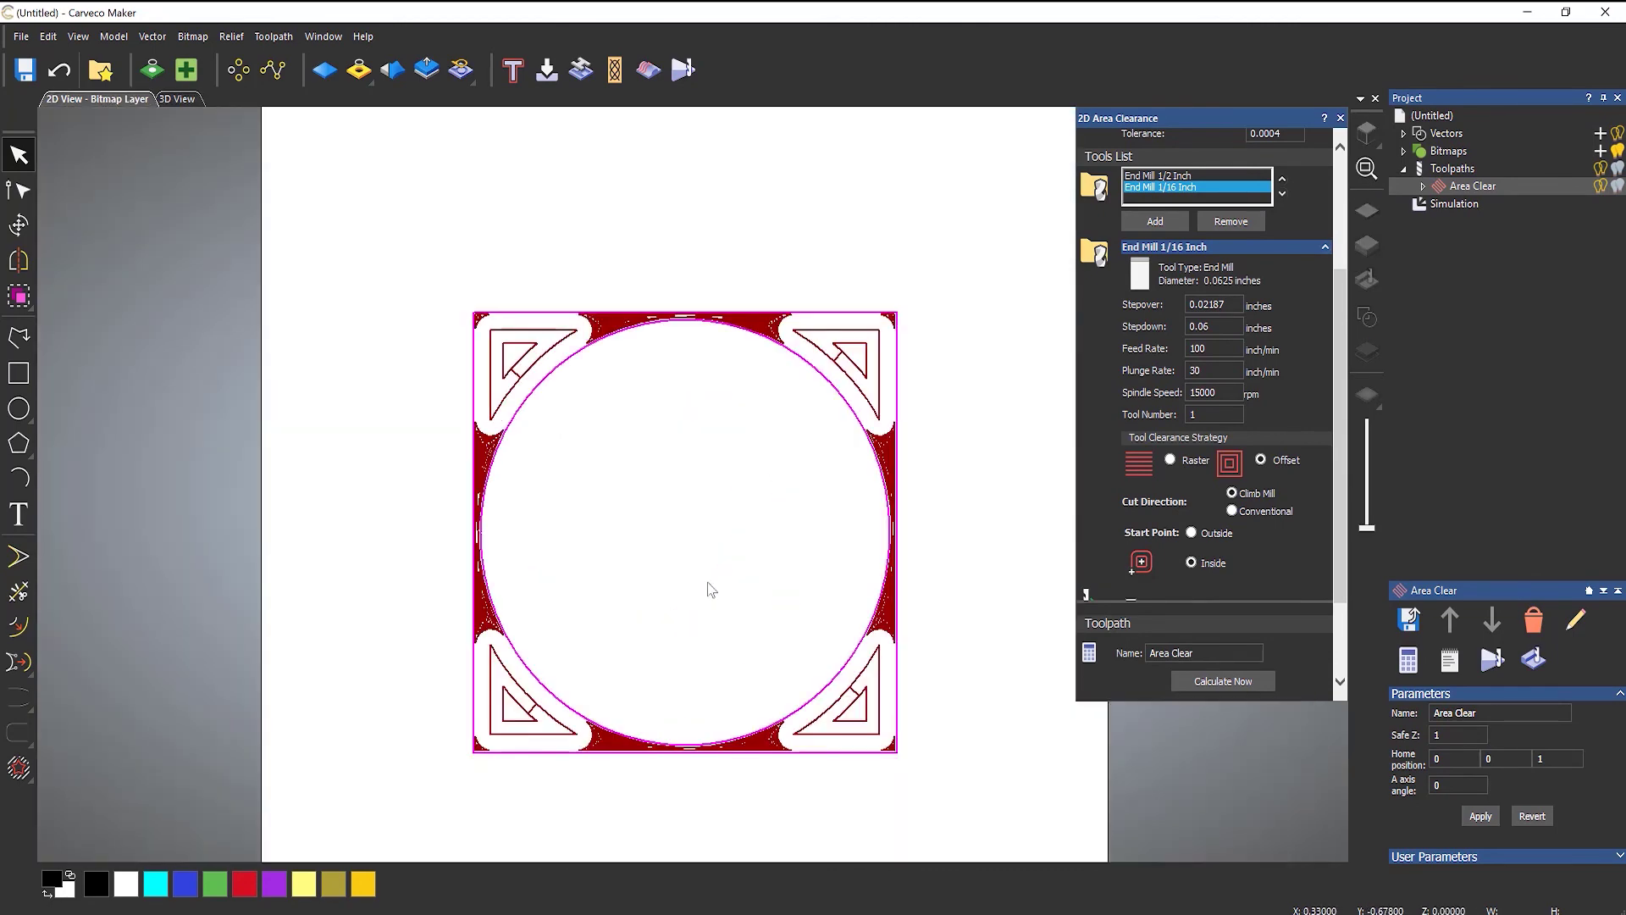
scroll(1346, 457, down, 3)
scroll(1323, 349, up, 5)
click(1277, 284)
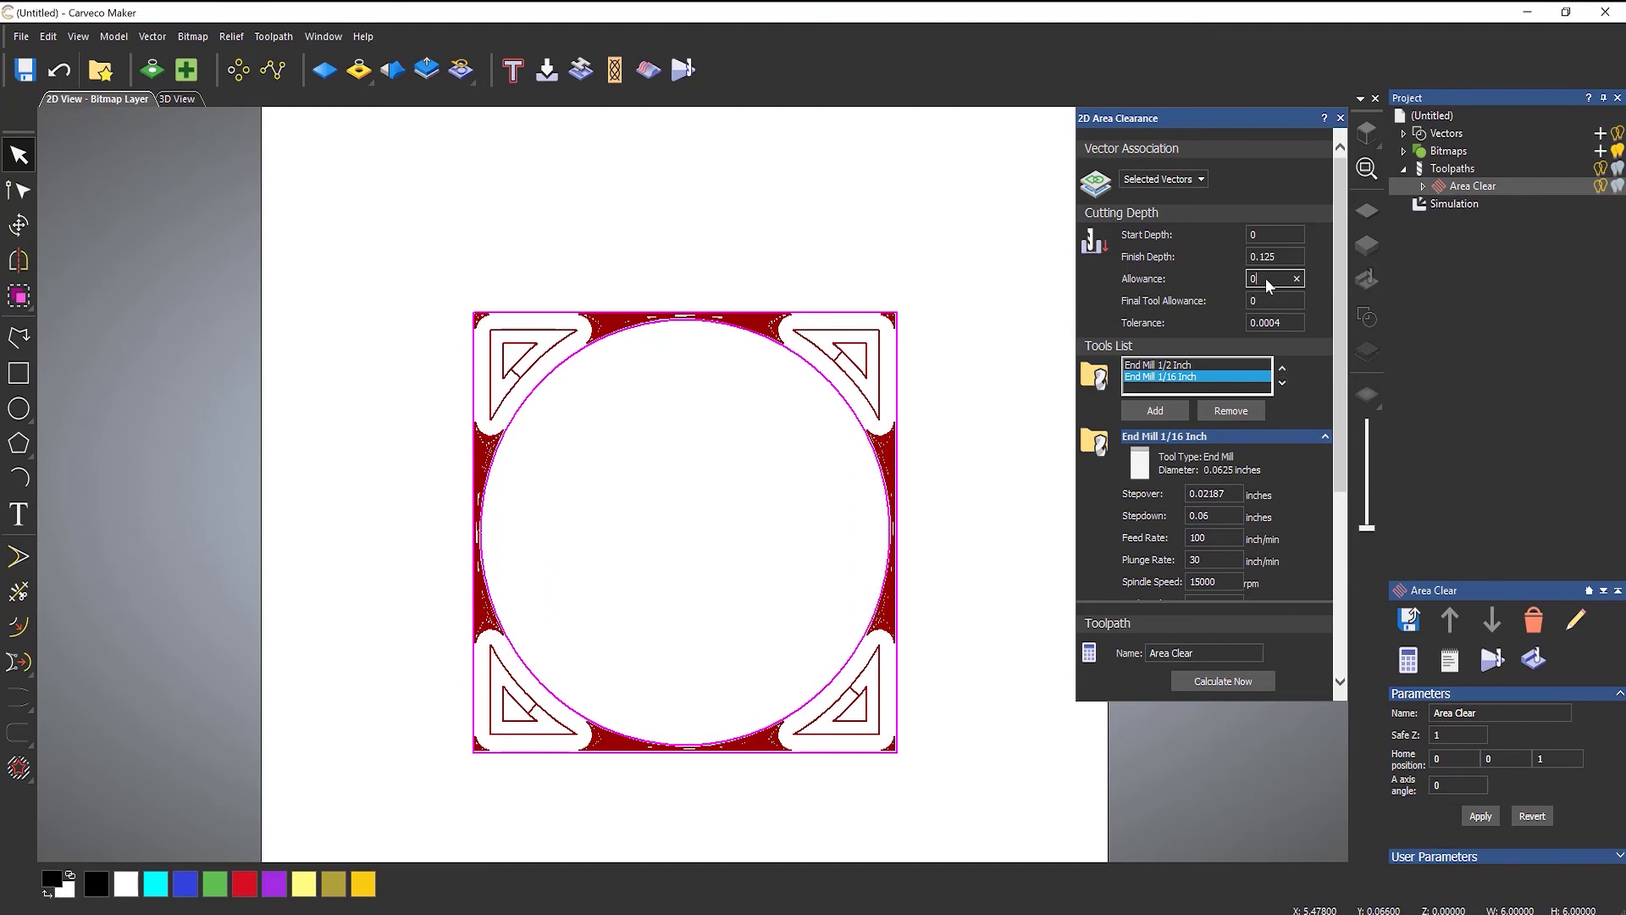
scroll(882, 534, up, 5)
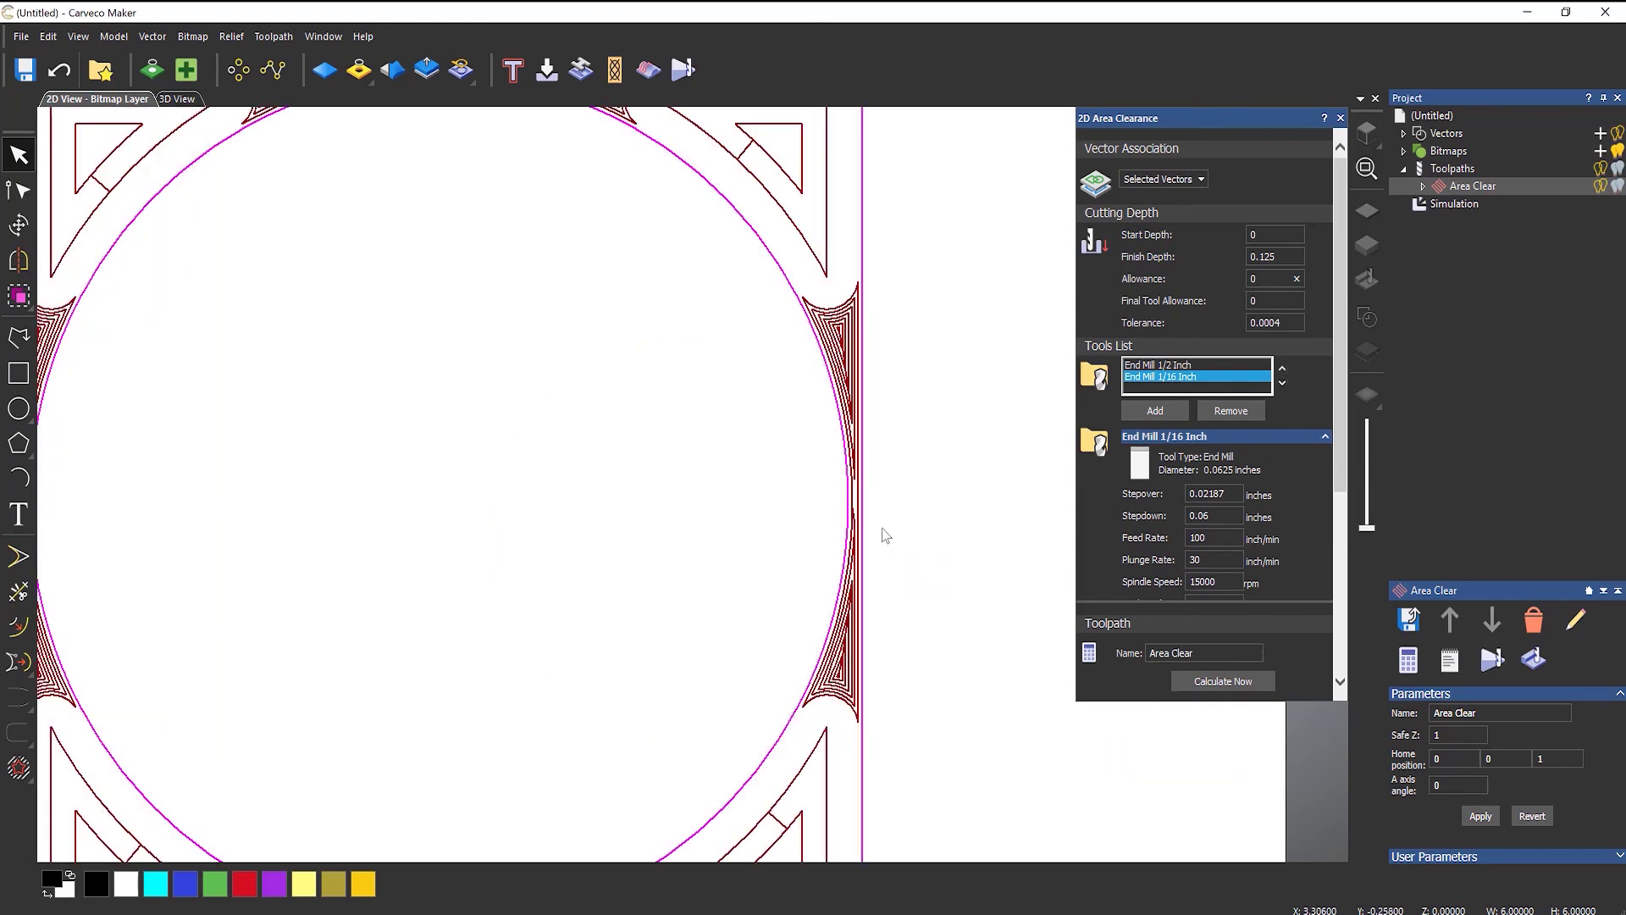
scroll(866, 539, up, 1)
click(1270, 279)
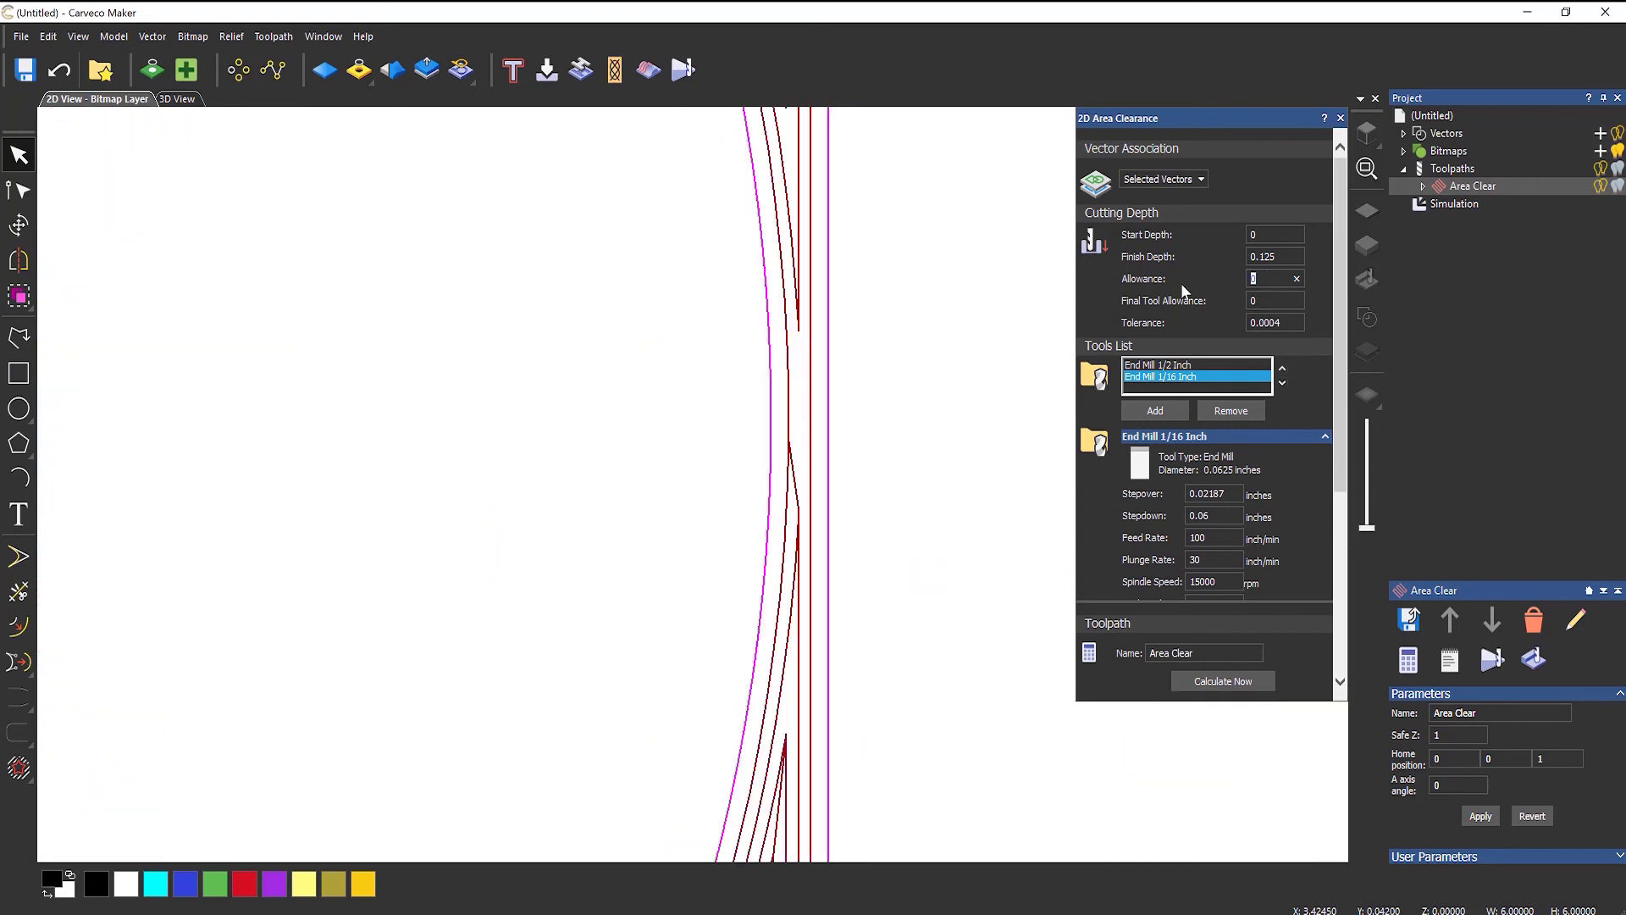
text(-0.01)
click(1228, 681)
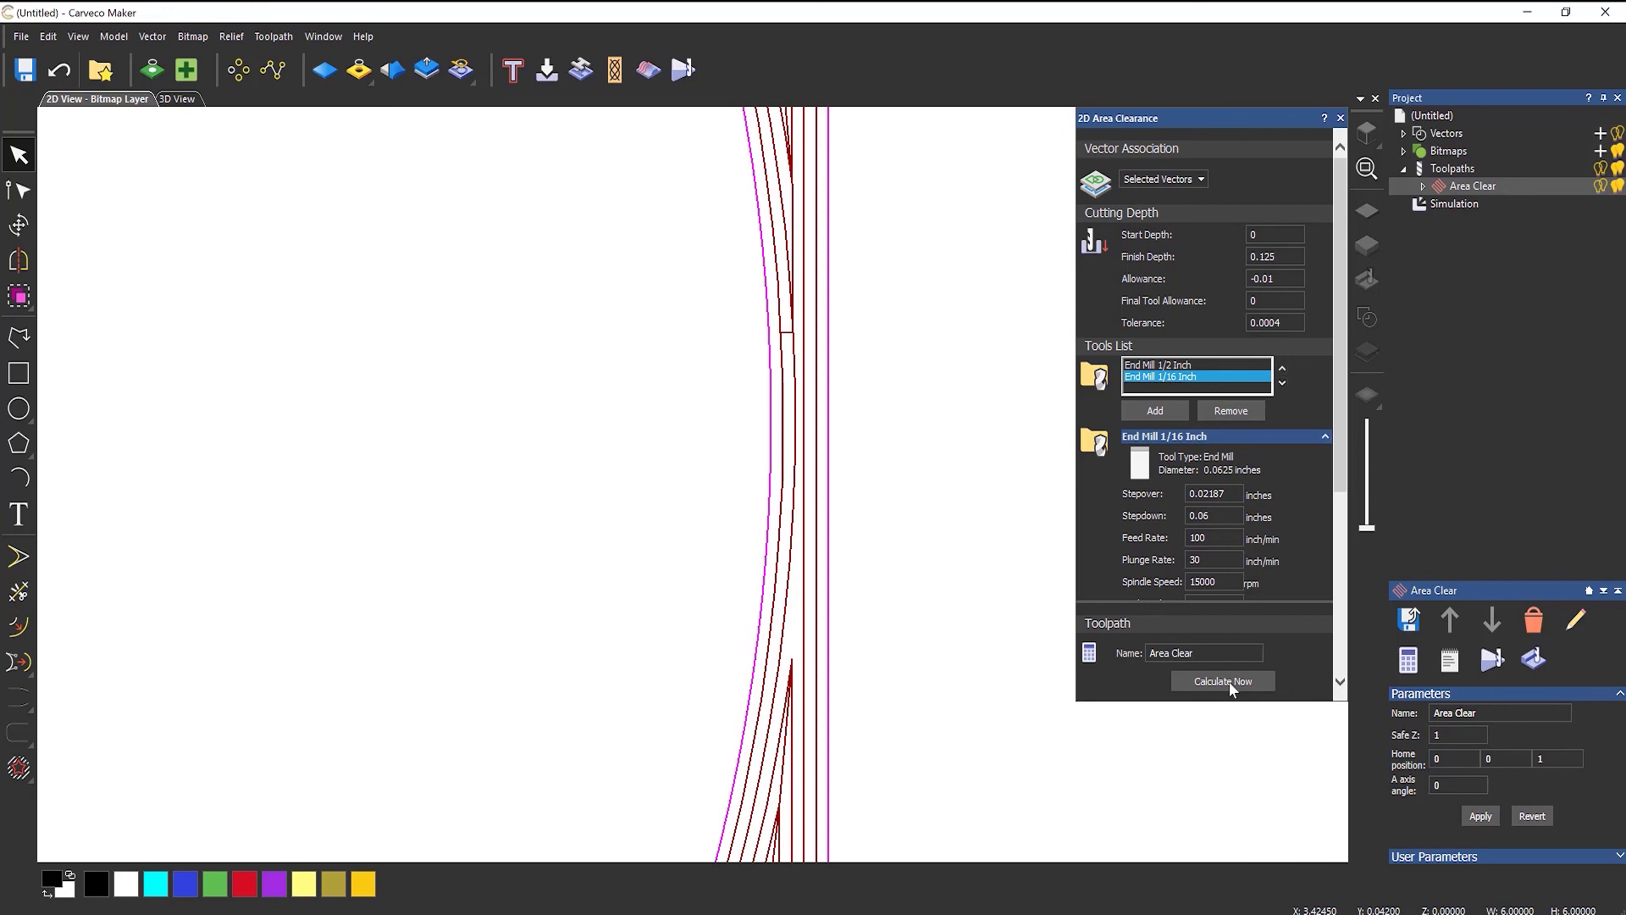
click(1267, 279)
text(0)
click(1222, 681)
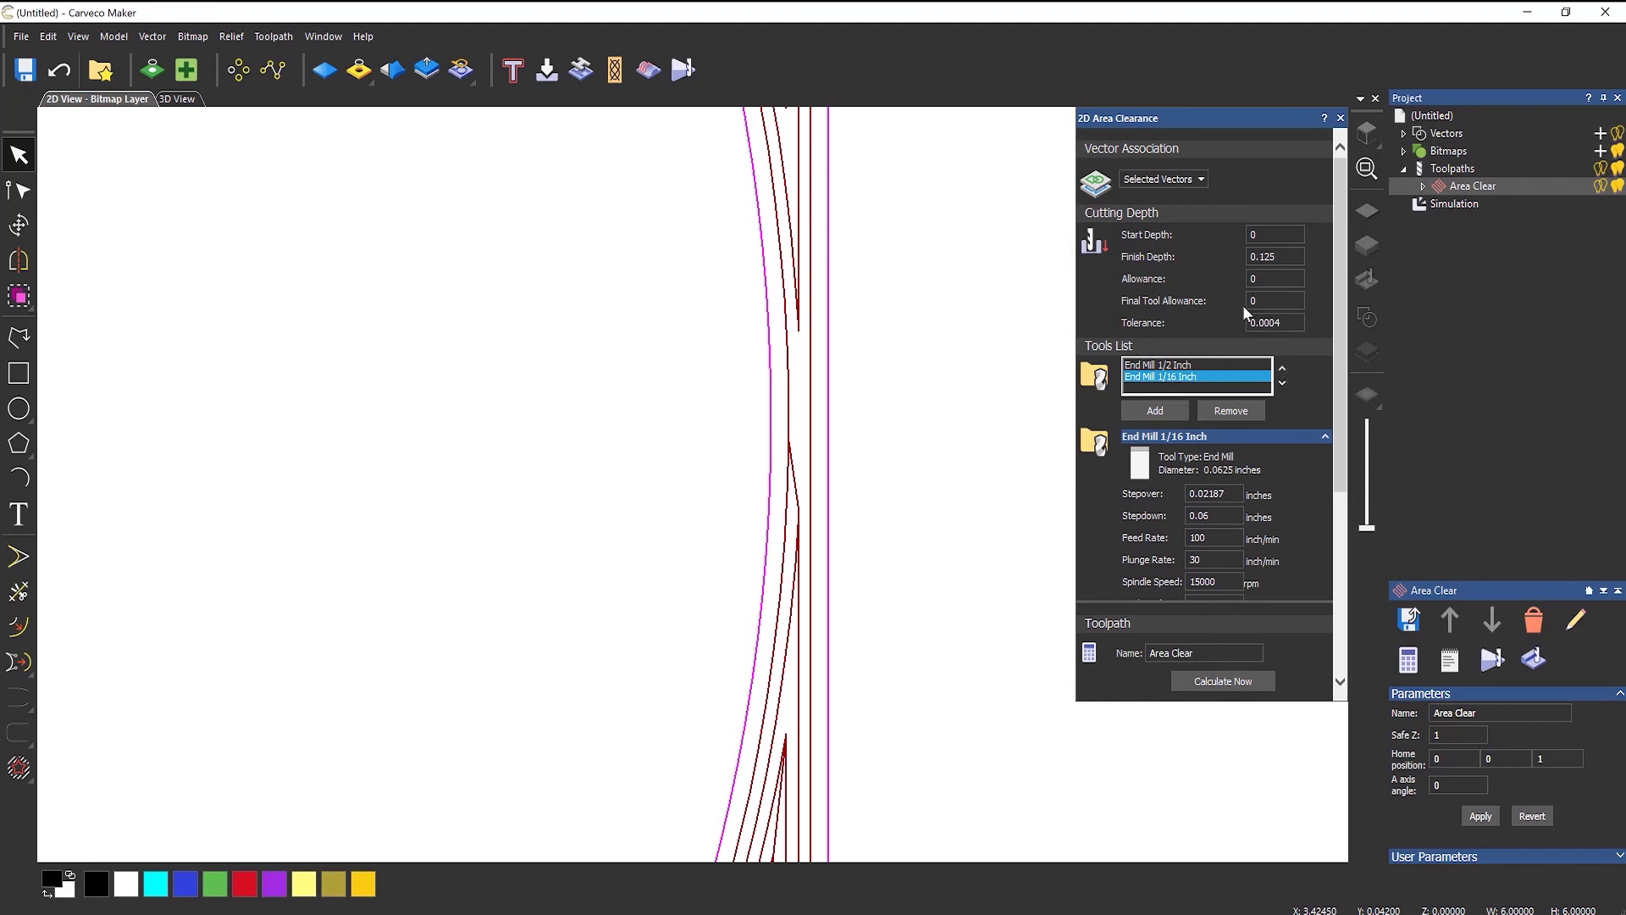
- Set Final Tool Allowance to 0.01 and recalculate to add finishing passes along both boundaries
click(1254, 300)
click(1159, 366)
scroll(942, 272, down, 5)
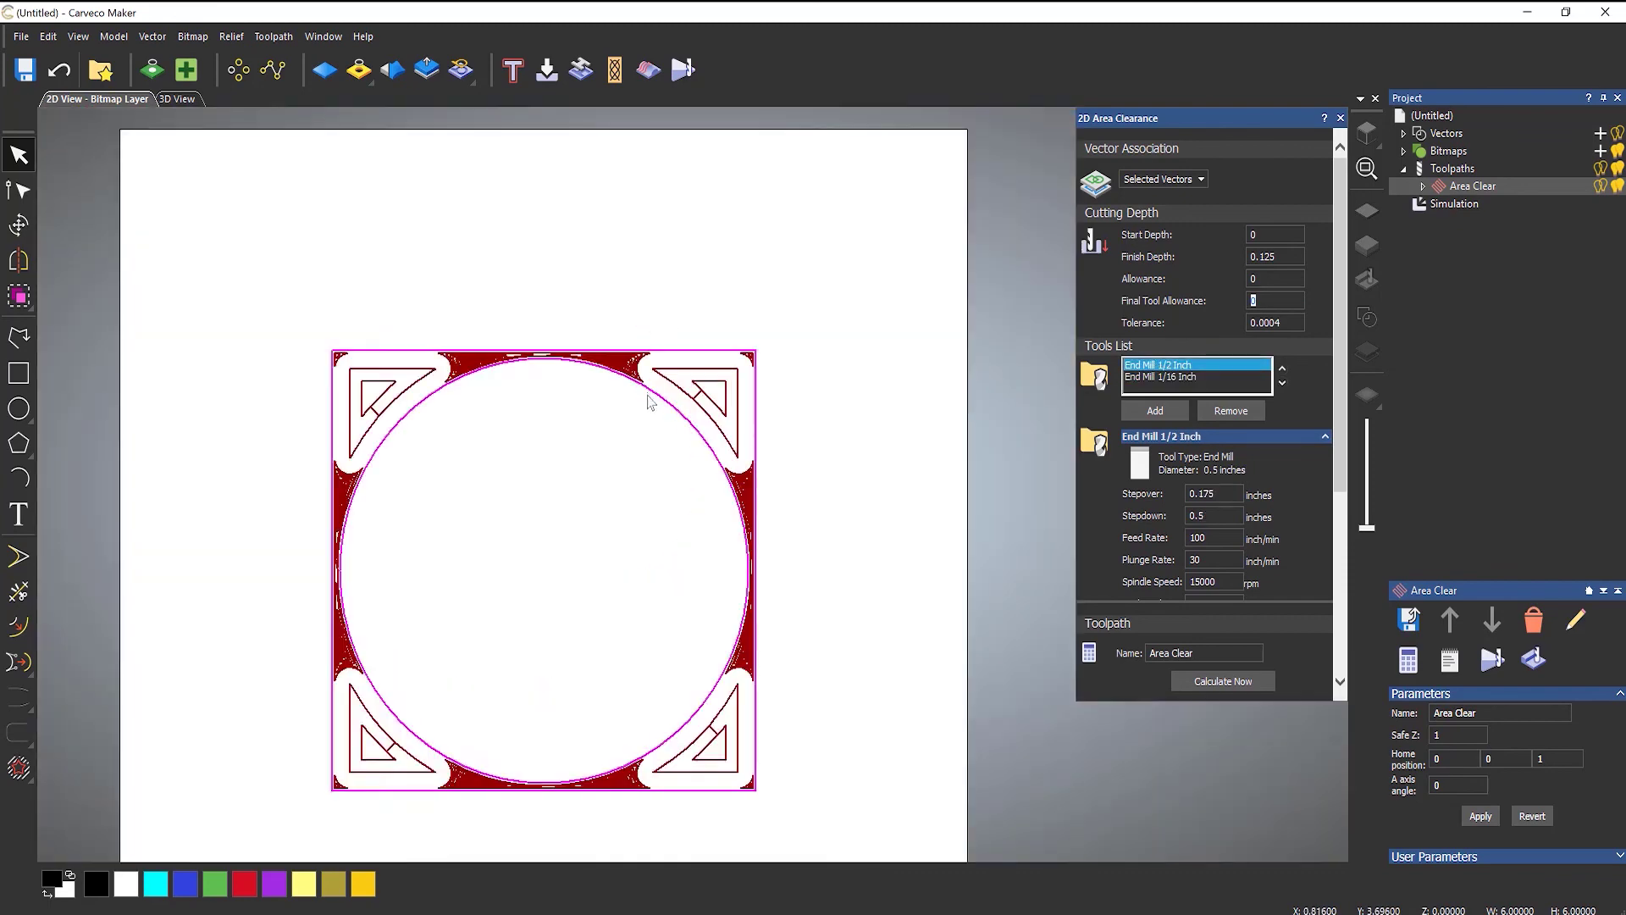
scroll(649, 404, up, 6)
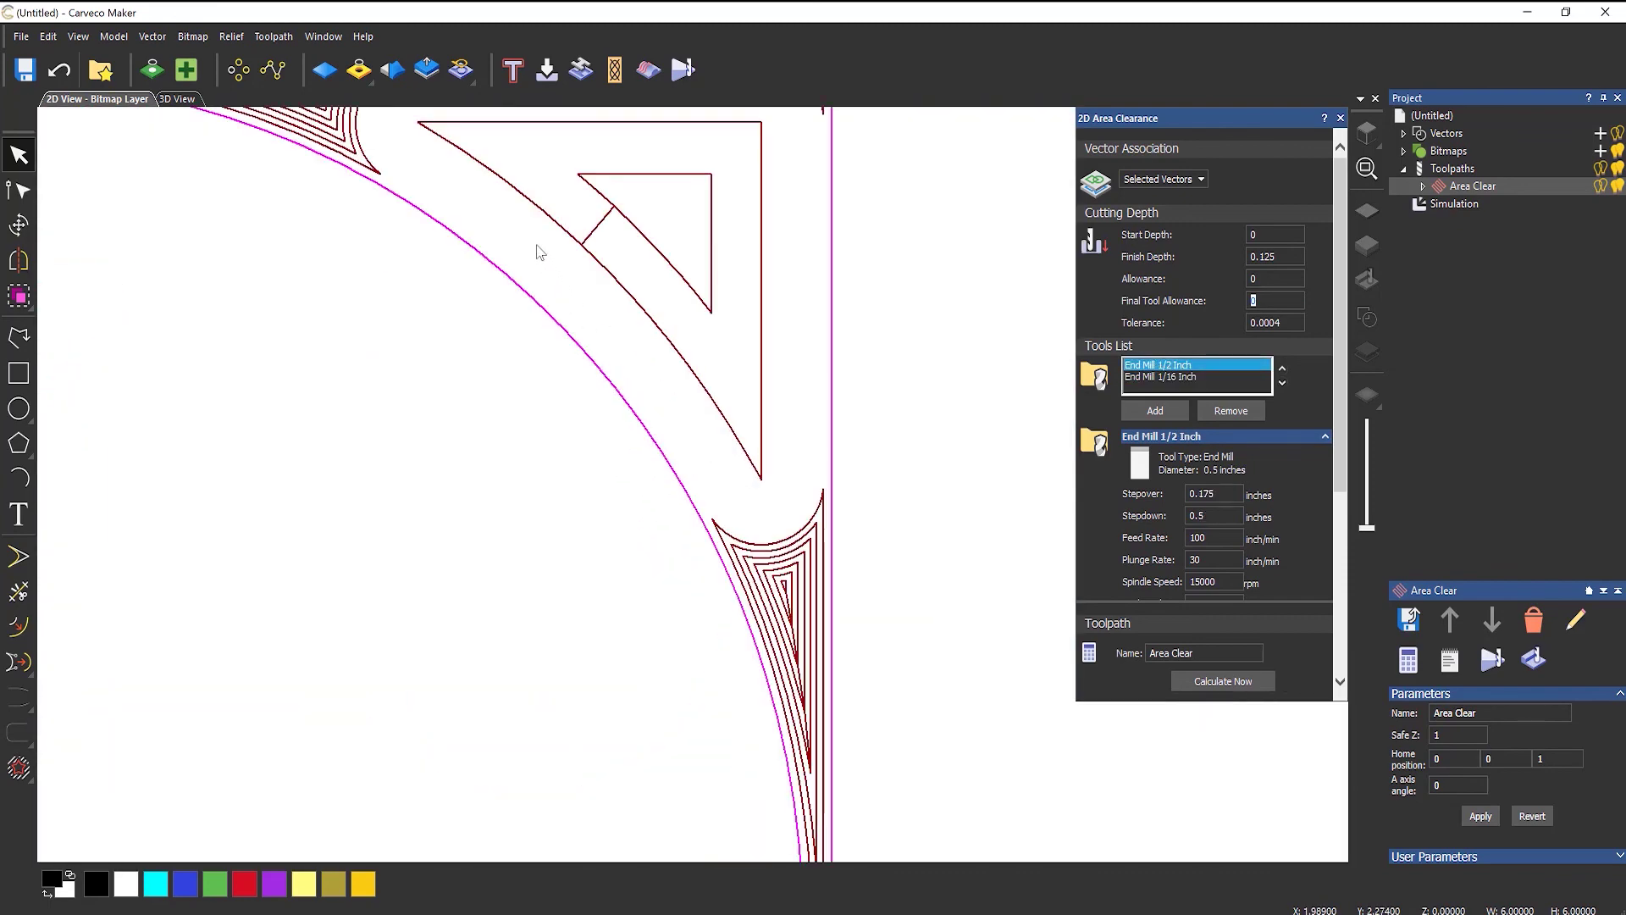
scroll(621, 336, down, 2)
scroll(621, 336, up, 1)
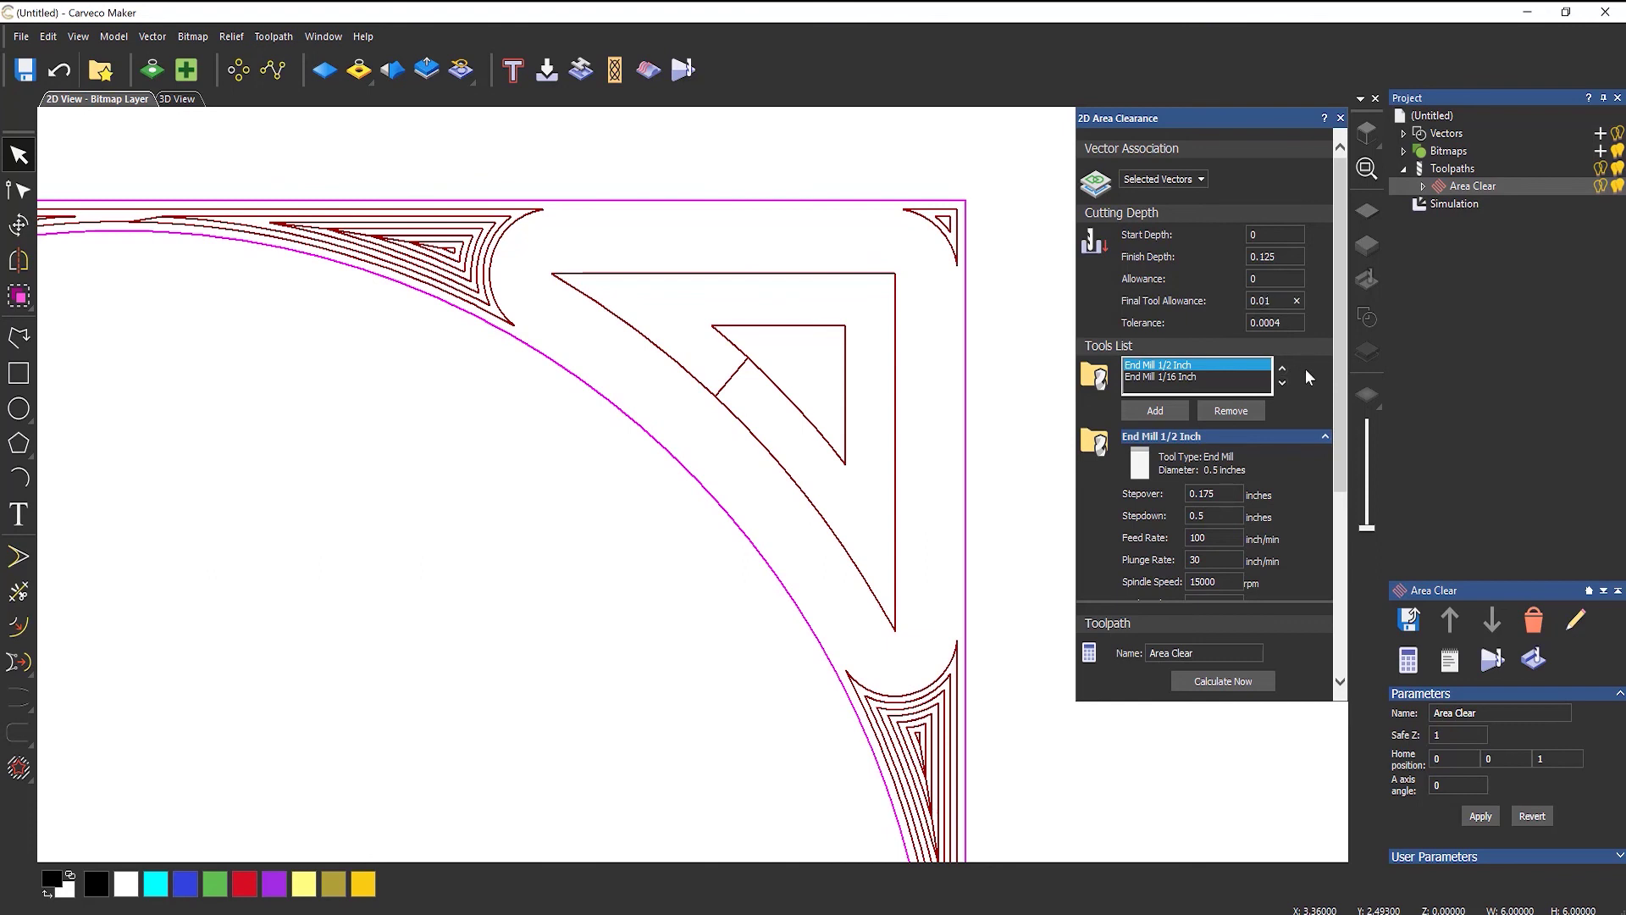
click(1241, 679)
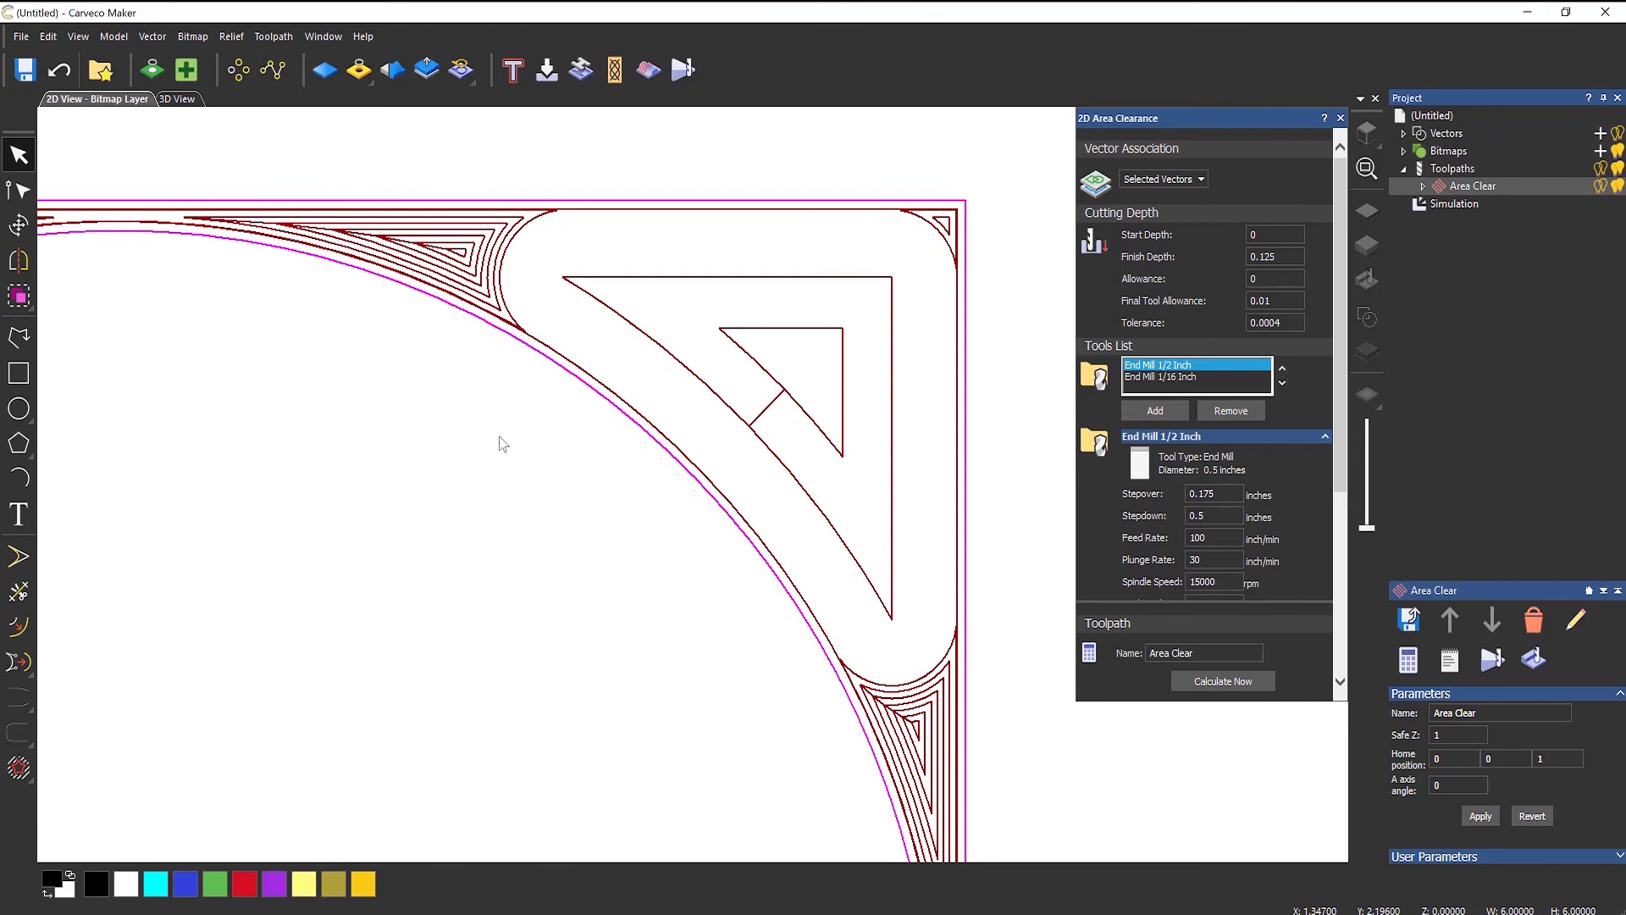
drag(1337, 335, 1340, 542)
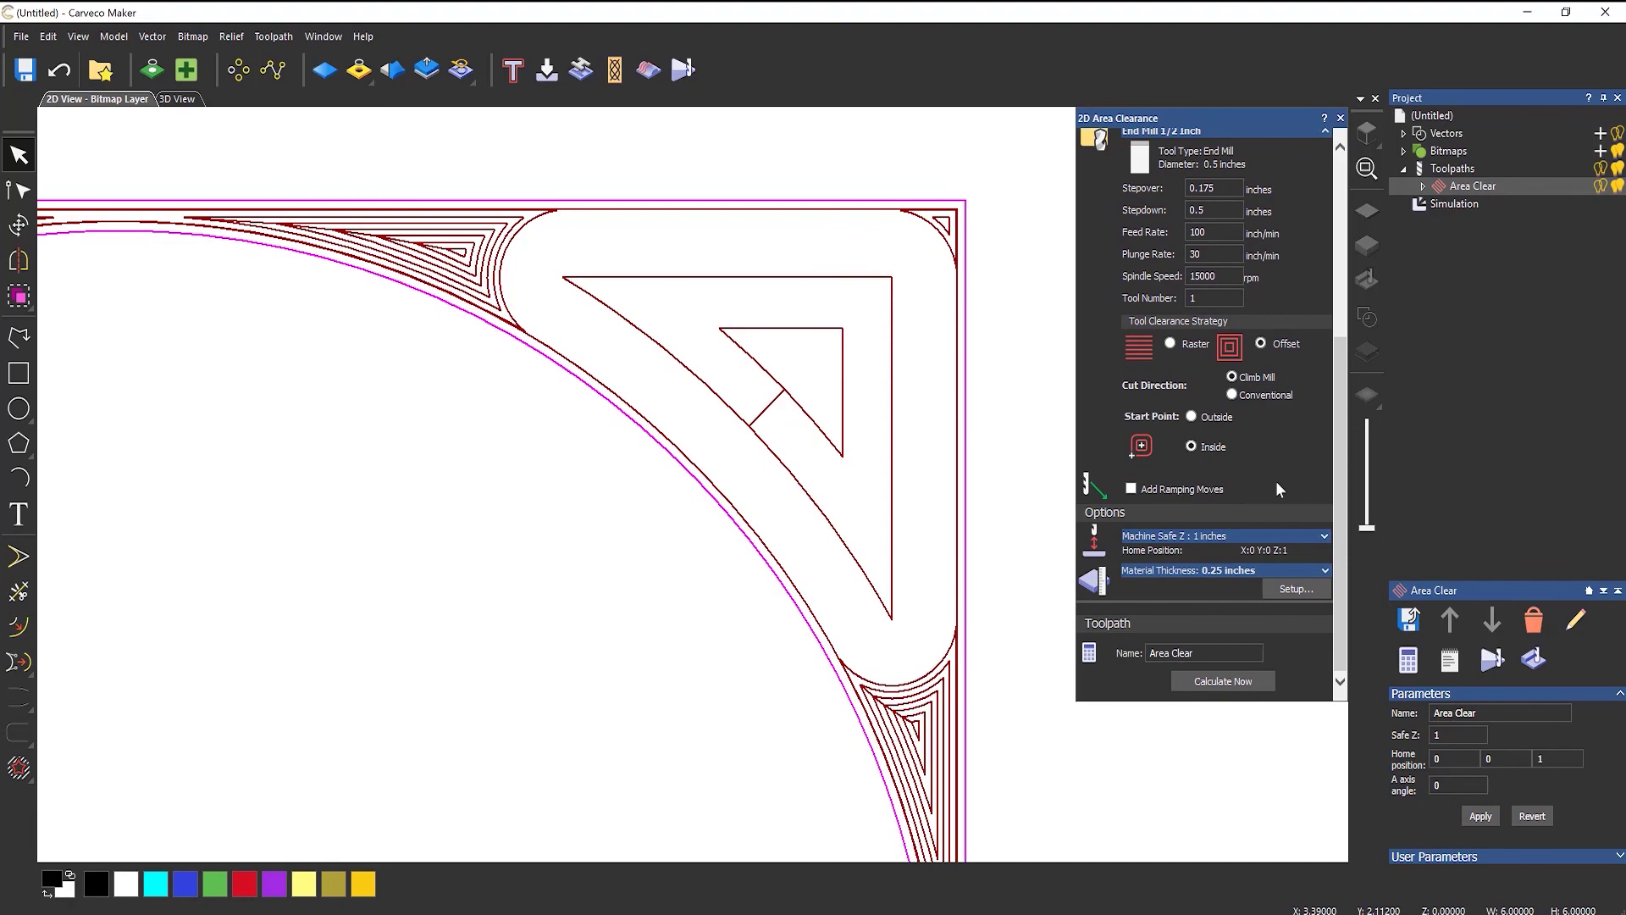